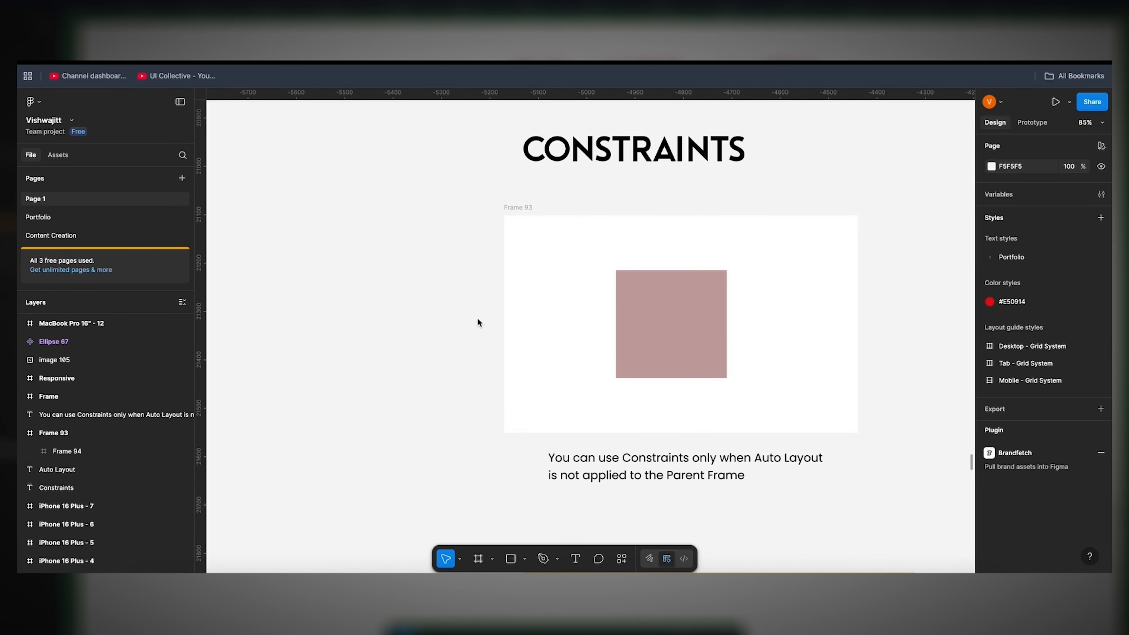
Step: Inspect the constraints of the pink square inside Frame 93 relative to its parent frame
left_click(515, 208)
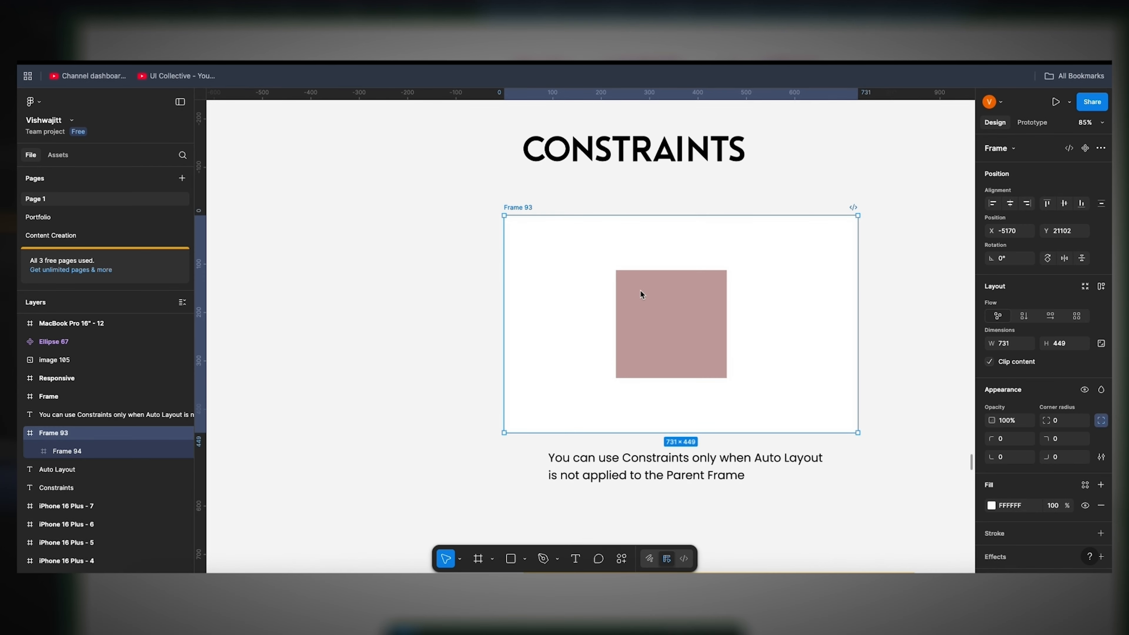
left_click(672, 306)
left_click(452, 241)
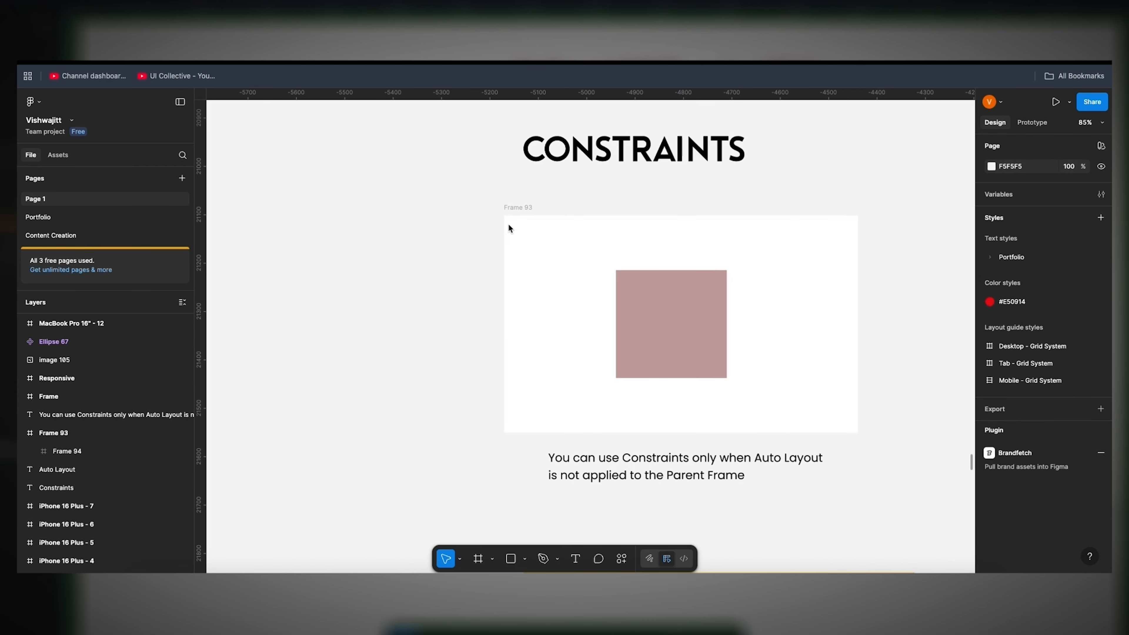
left_click(523, 211)
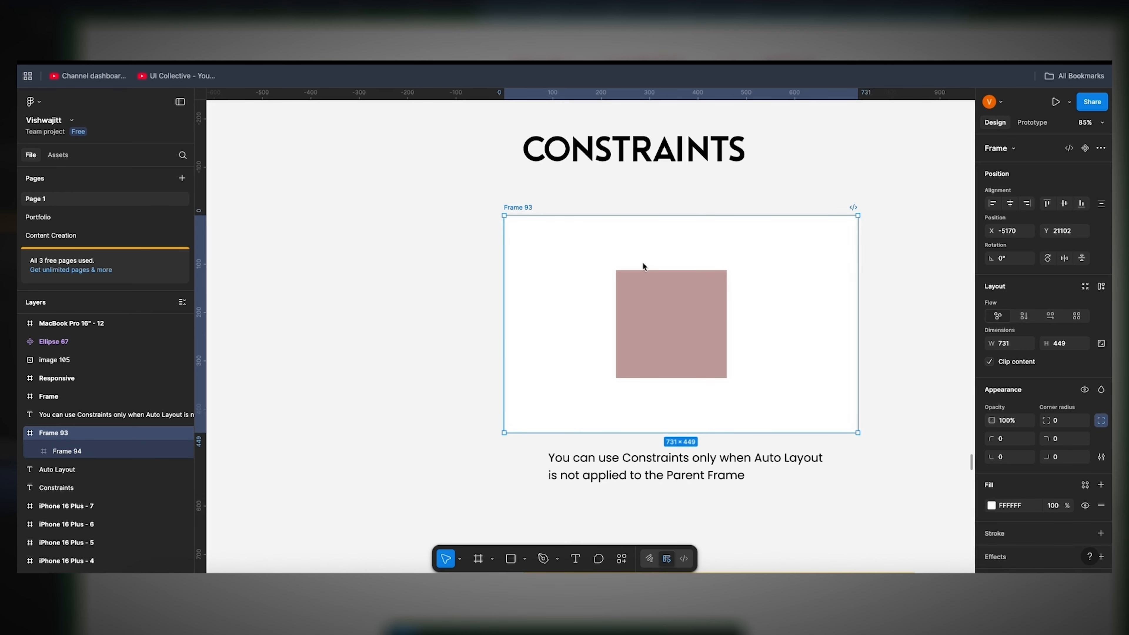
left_click(652, 297)
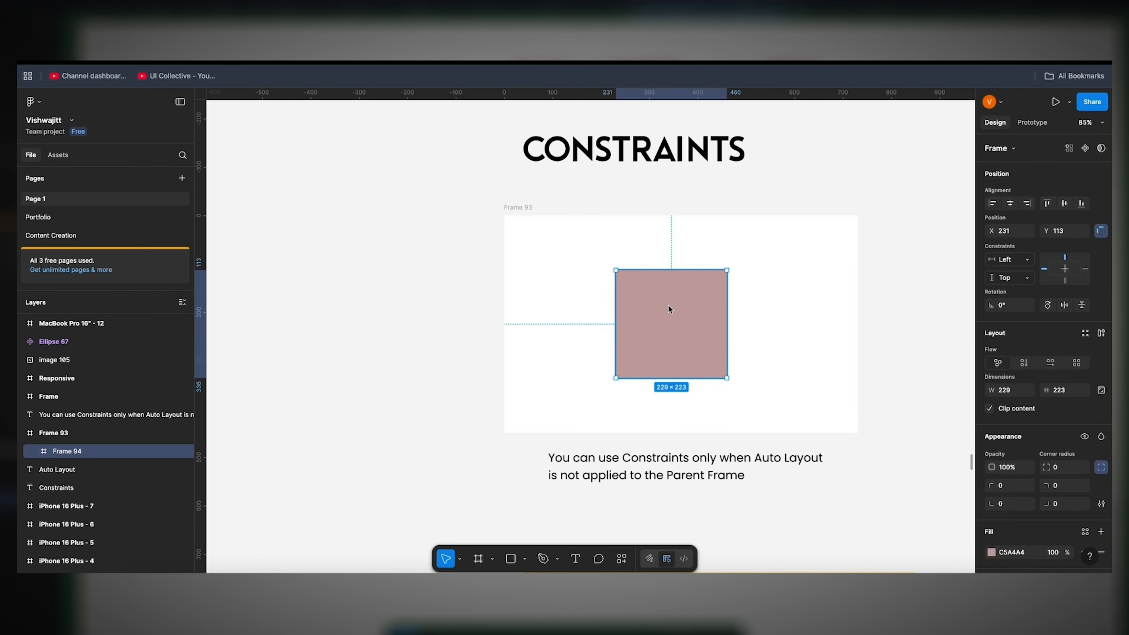
scroll(569, 328, "up", 5)
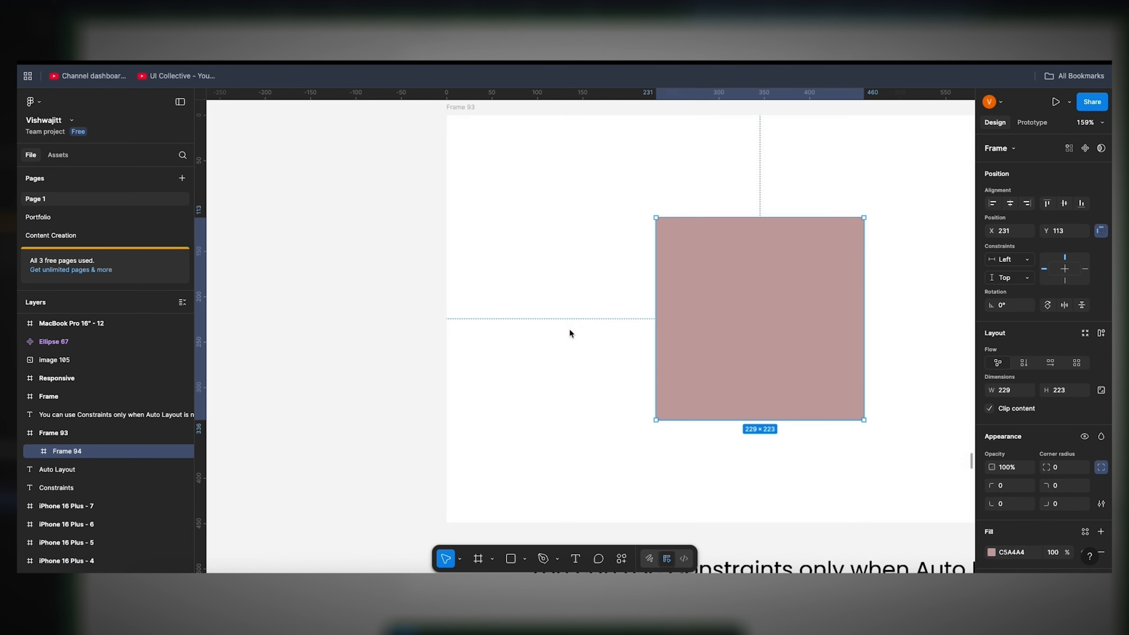
scroll(747, 306, "left", 5)
scroll(748, 306, "up", 2)
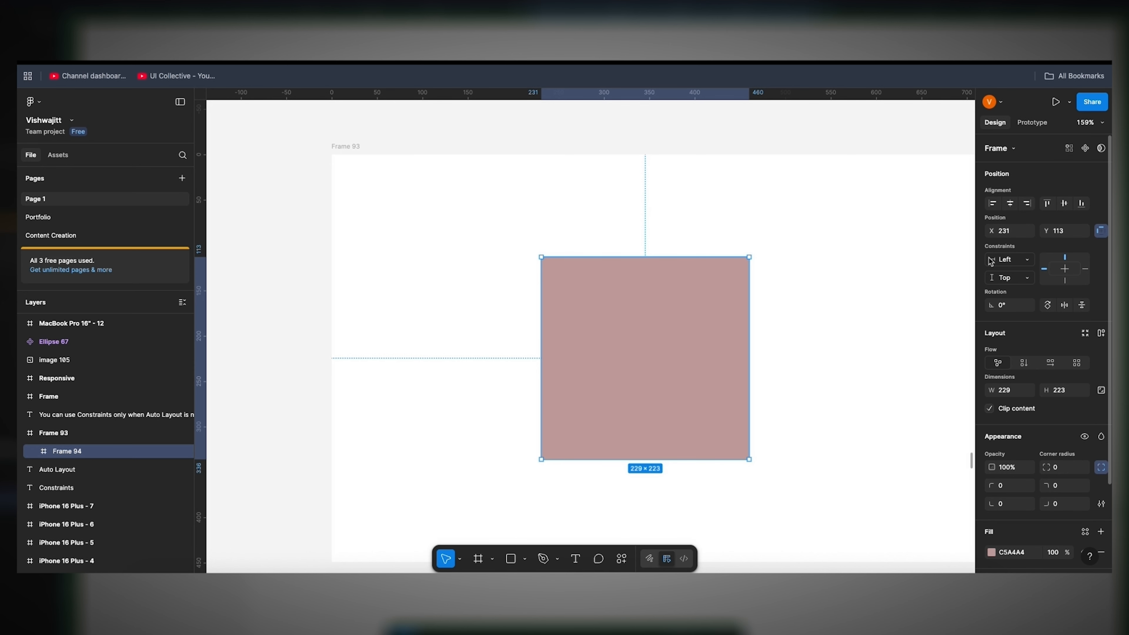
Step: Resize Frame 93 to 488 × 367 and check how the pink square follows its constraints
left_click(344, 155)
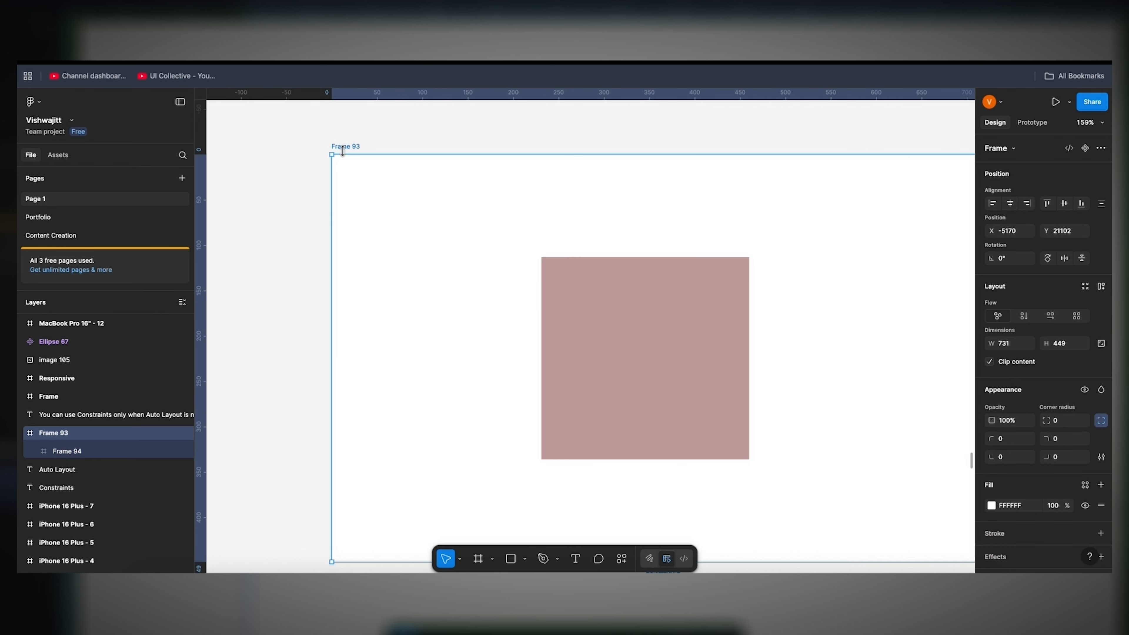
scroll(366, 303, "down", 2)
scroll(366, 303, "right", 2)
scroll(365, 303, "down", 3)
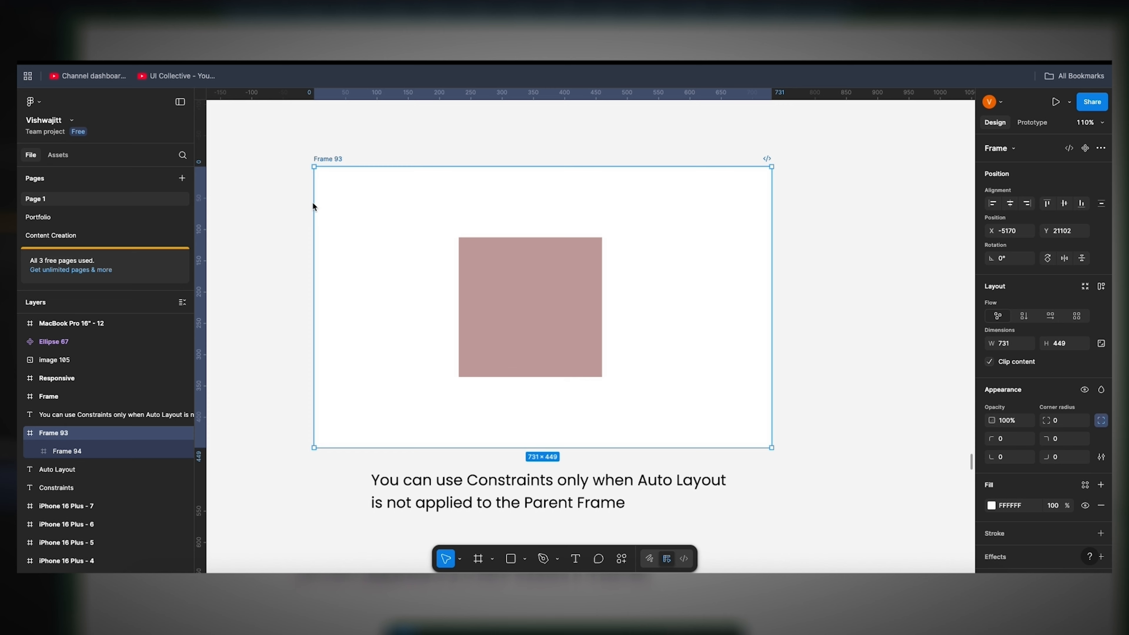
left_click_drag(313, 206, 468, 202)
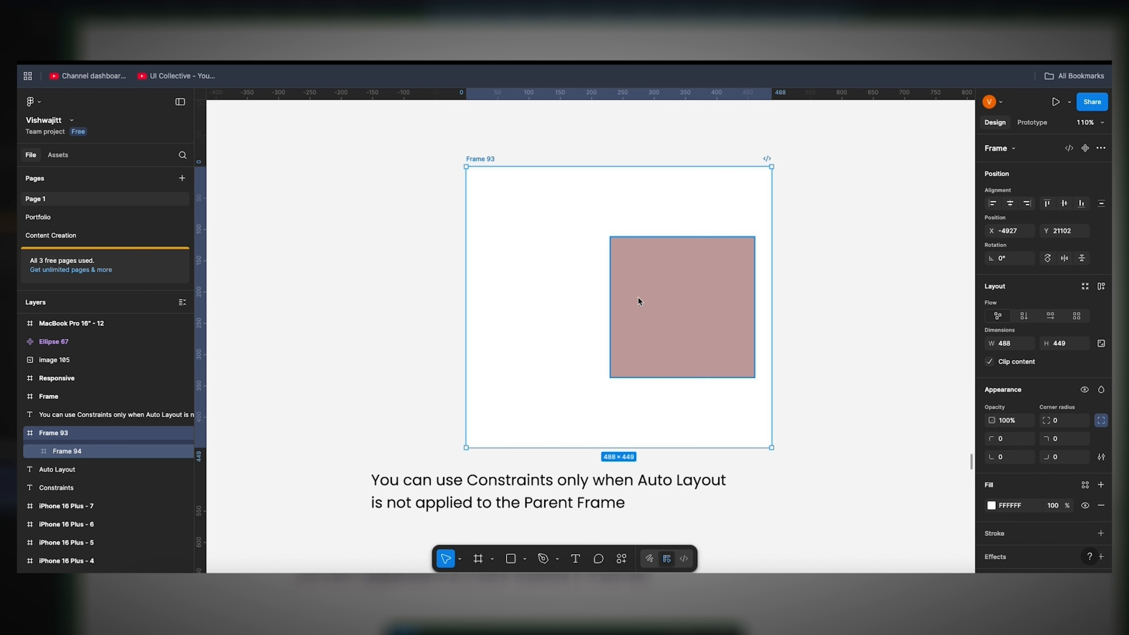
left_click_drag(683, 167, 693, 216)
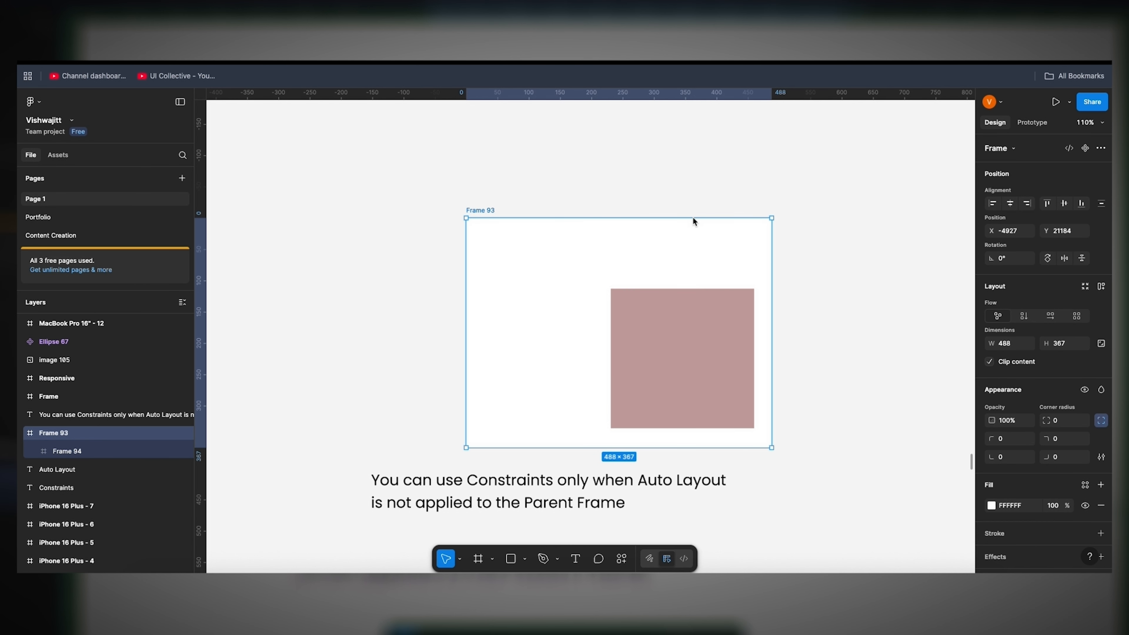
left_click(690, 302)
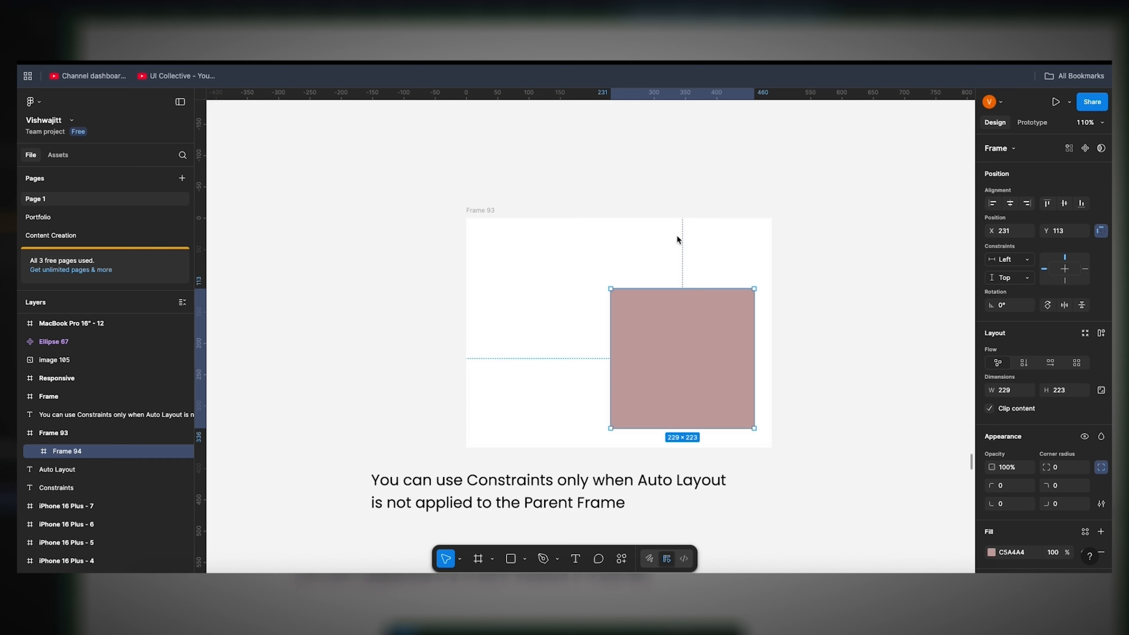
left_click(481, 210)
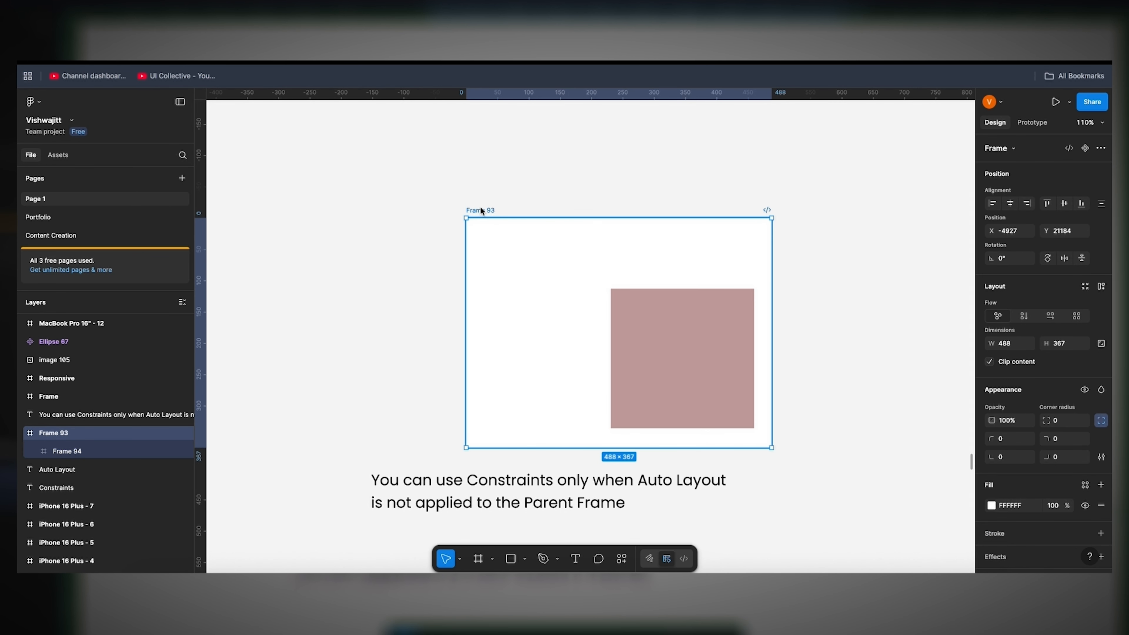
Step: Undo the width and height changes made to Frame 93
key("super+z")
key("super+z")
key("super+z")
key("super+z")
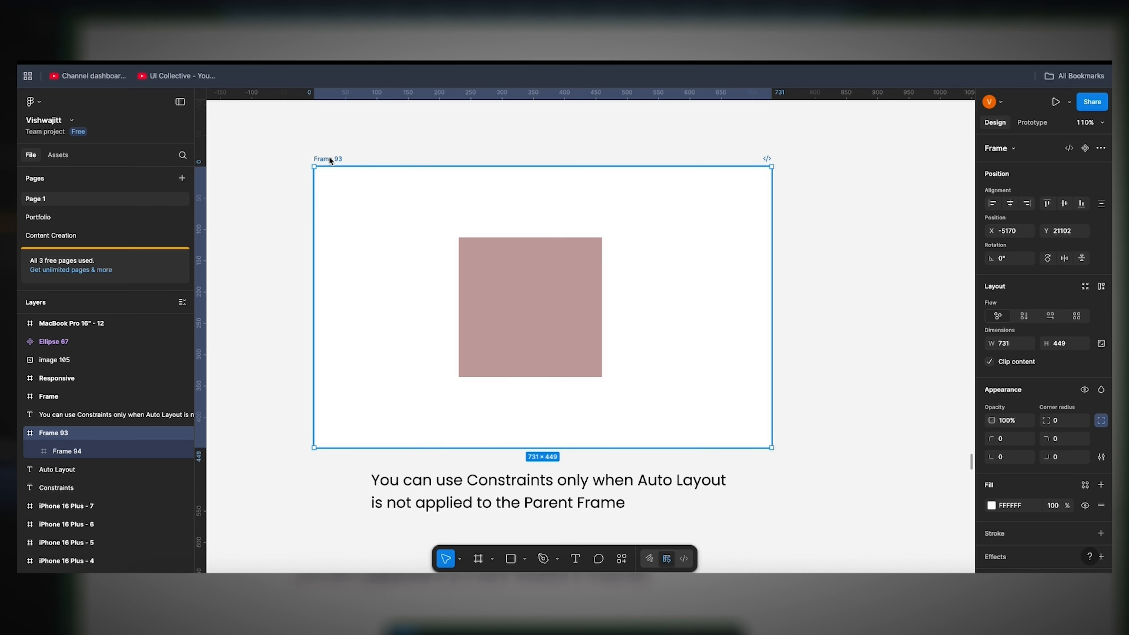
Step: Set the pink square's horizontal constraint to Left + Right and widen Frame 93 to 1000
key("Return")
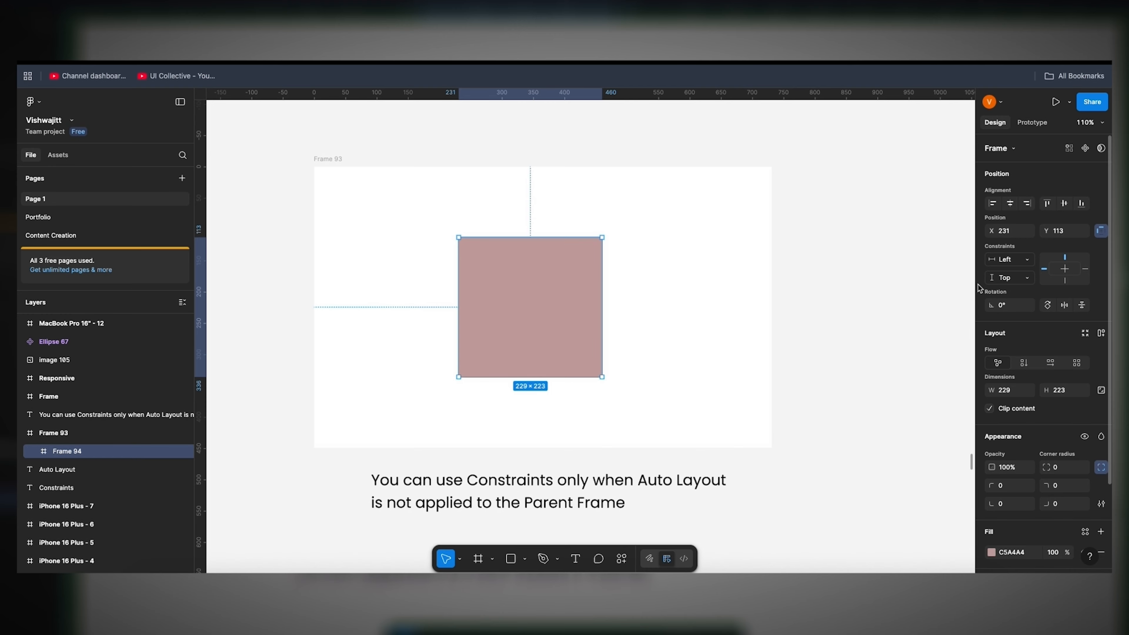
left_click(1006, 260)
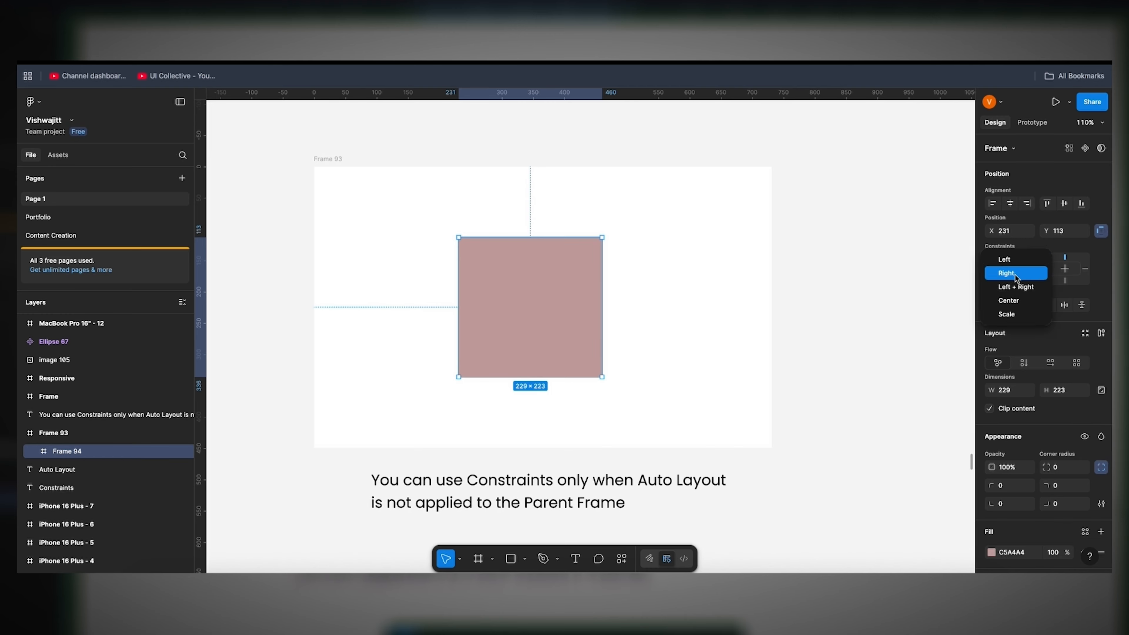
left_click(1016, 287)
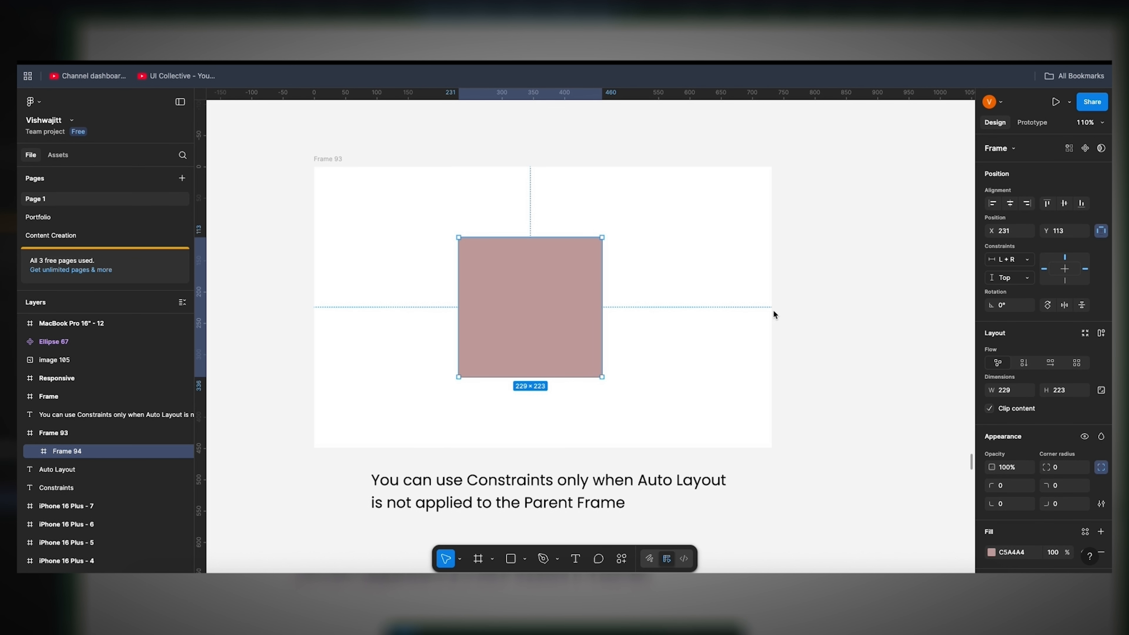
left_click(317, 157)
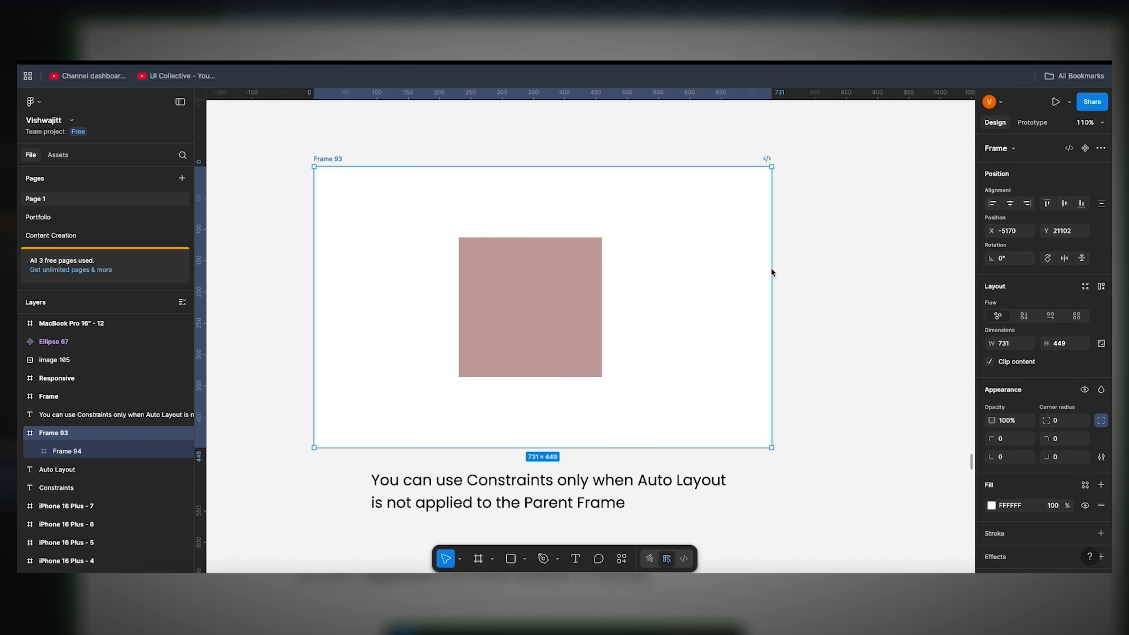
left_click_drag(771, 269, 940, 287)
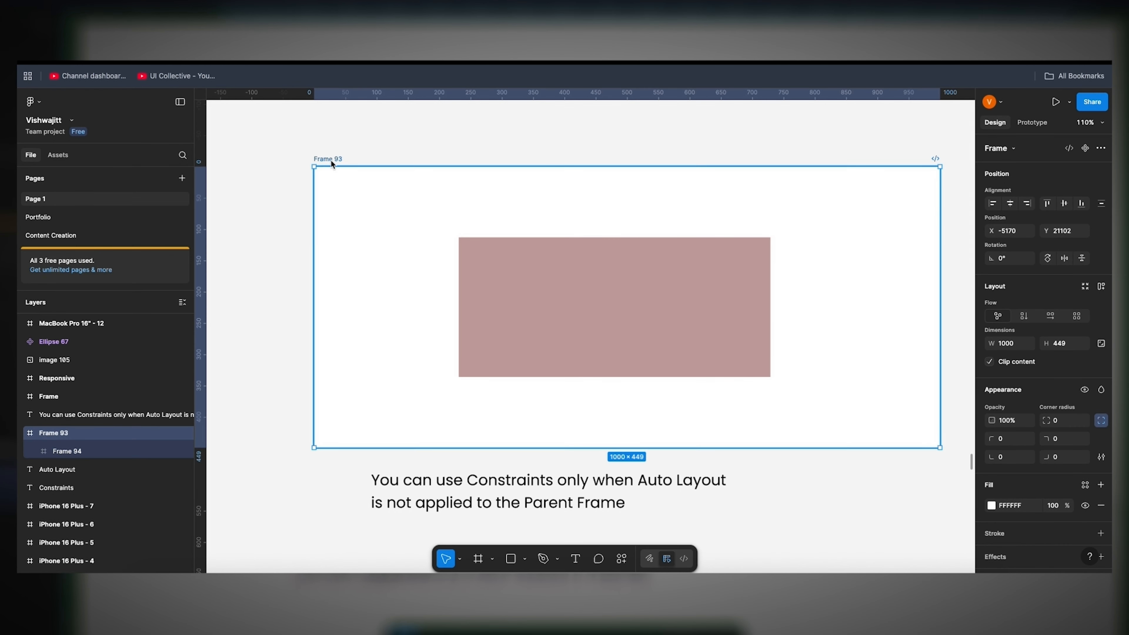
Step: Set the pink shape's vertical constraint to Top + Bottom, with Frame 93 moved up and made taller
left_click(585, 274)
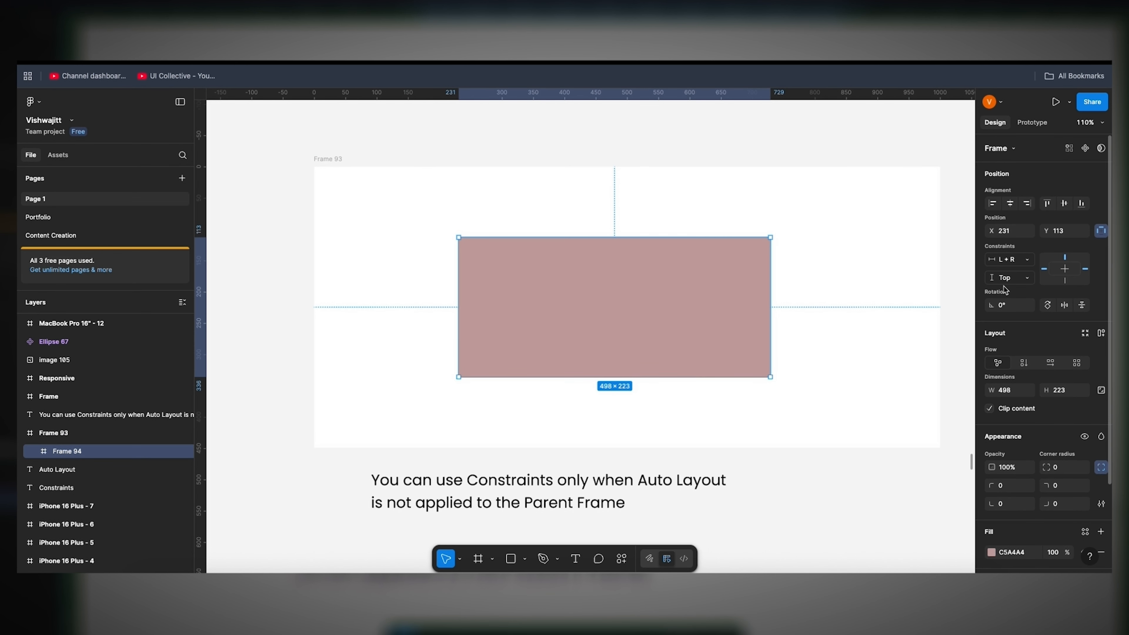
left_click(1011, 276)
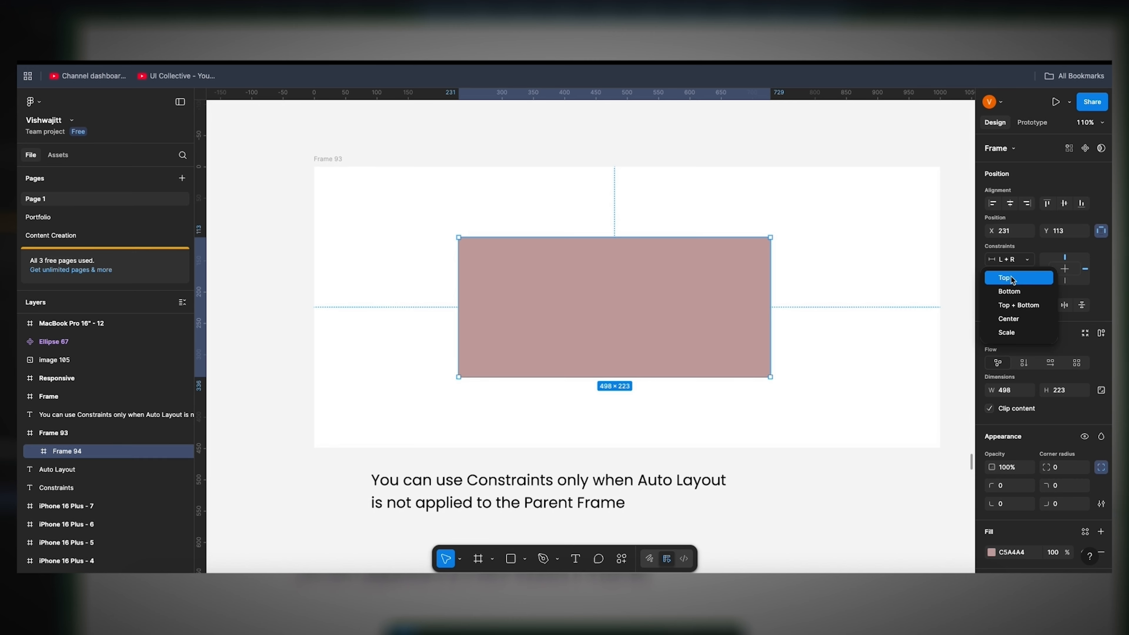
left_click(1019, 306)
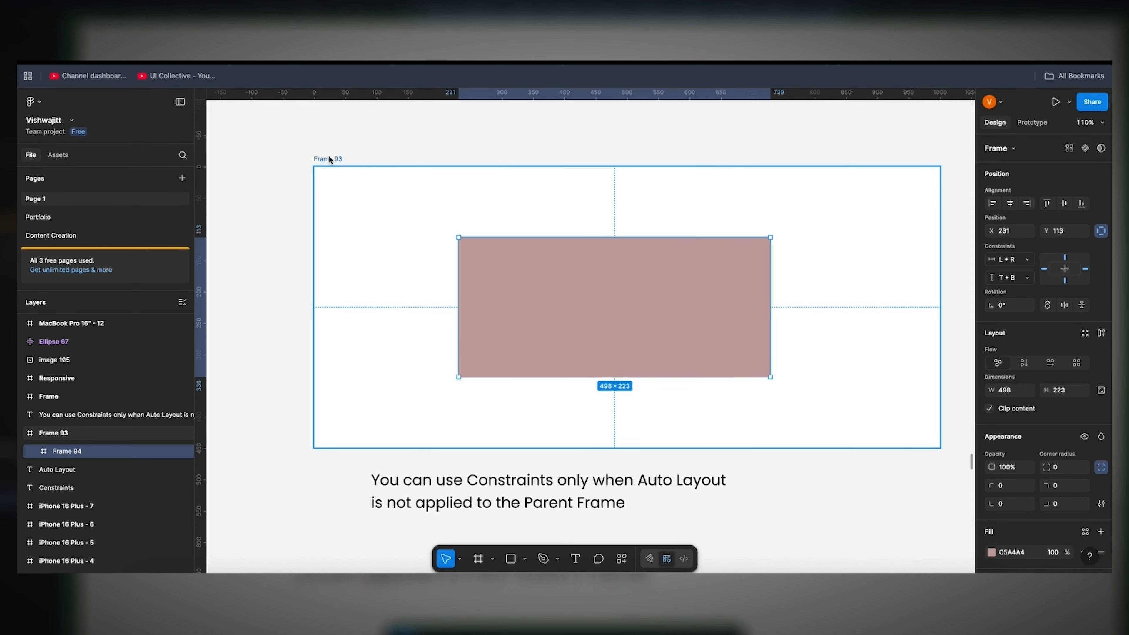
left_click_drag(328, 156, 326, 119)
left_click_drag(651, 405, 659, 452)
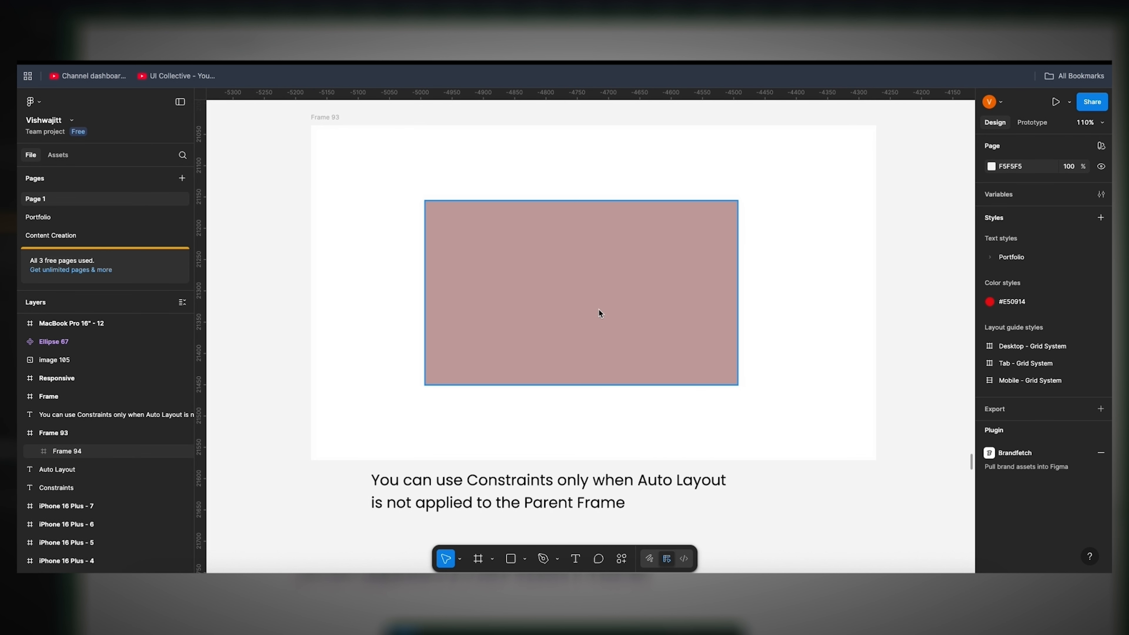
Step: Set the pink shape's horizontal constraint to Scale and shrink Frame 93 to about 119 × 317
left_click(597, 309)
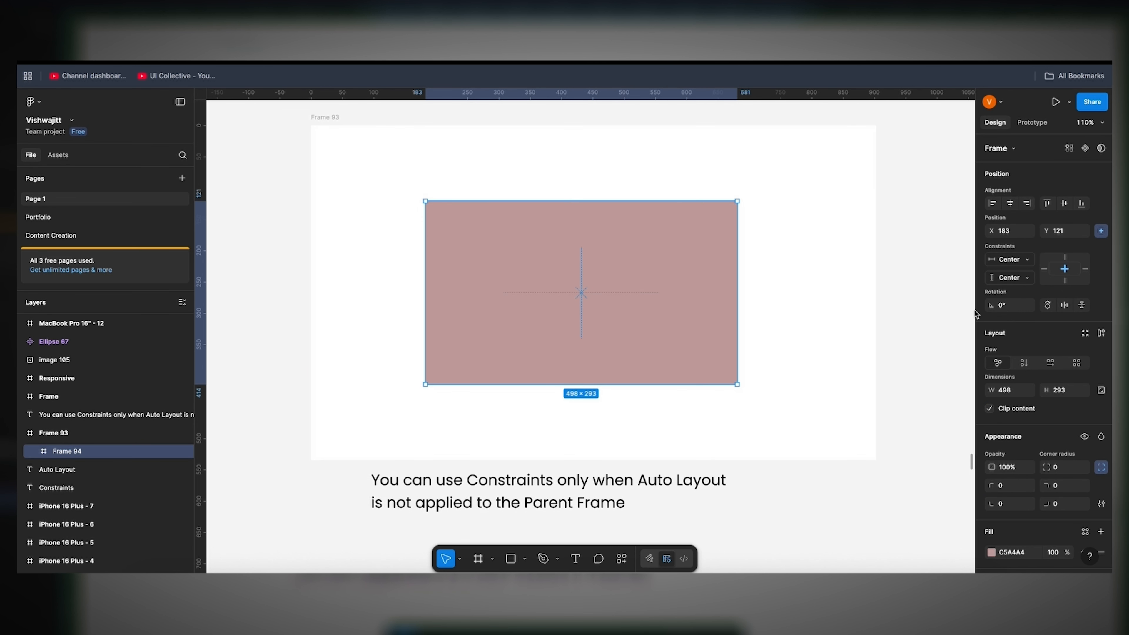
left_click(1007, 260)
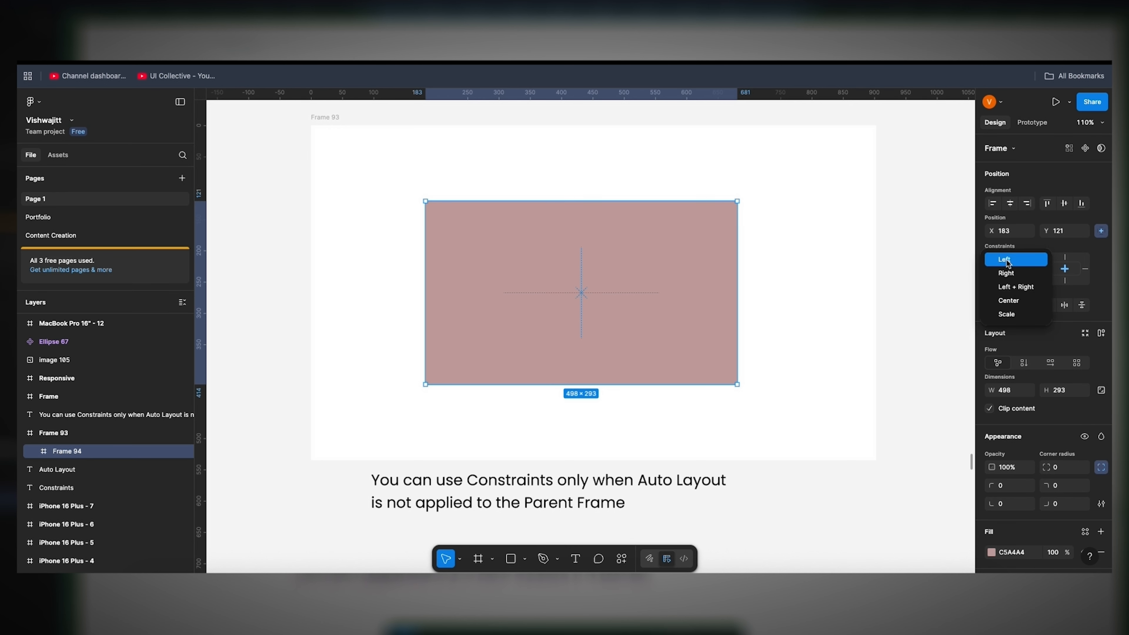
left_click(1014, 313)
left_click(316, 117)
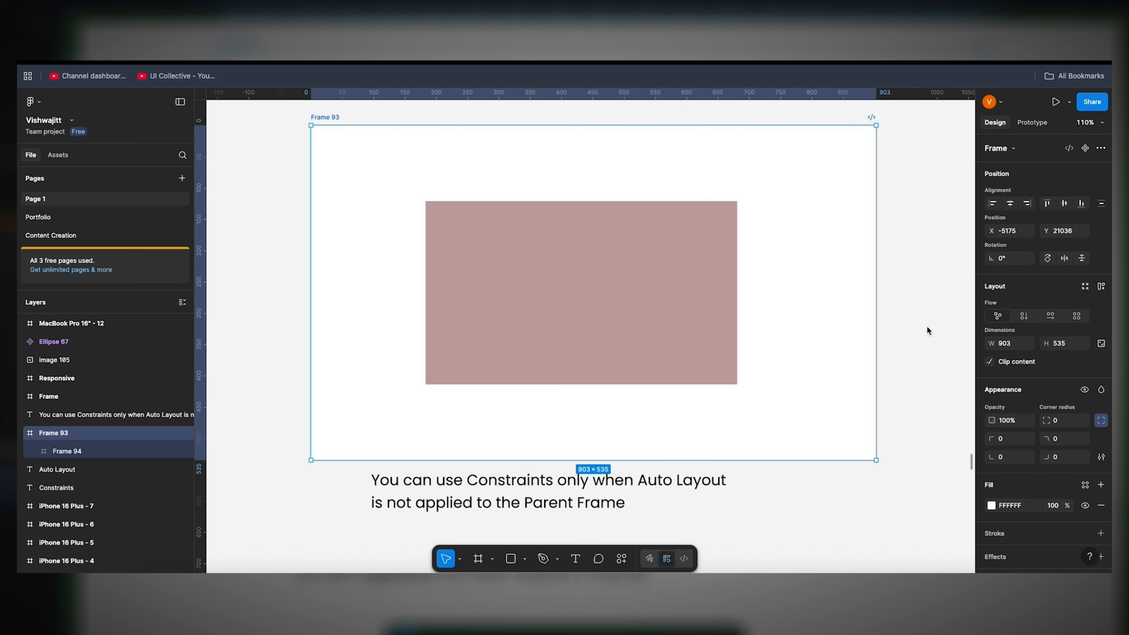
left_click_drag(876, 460, 392, 329)
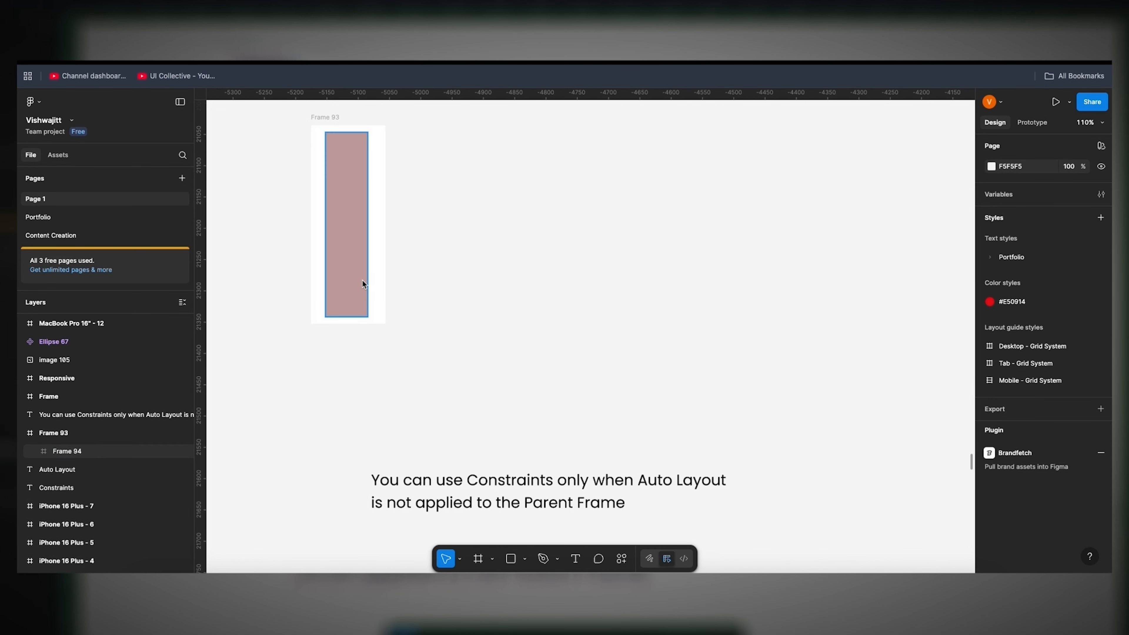
left_click(351, 257)
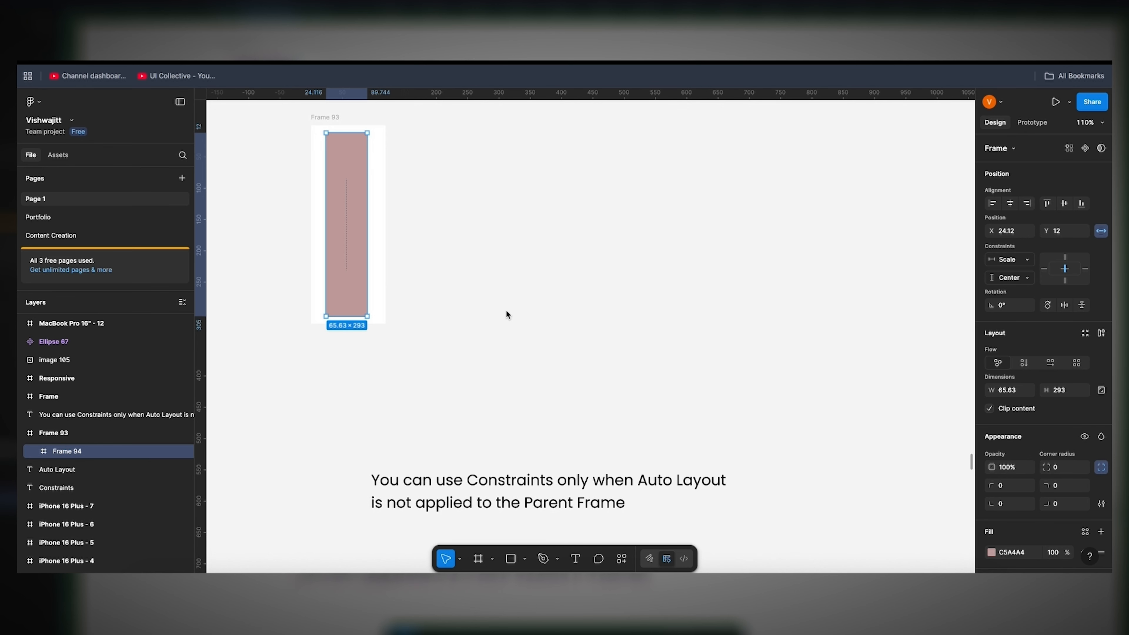
Step: Add auto layout to Frame 93
scroll(525, 338, "down", 3)
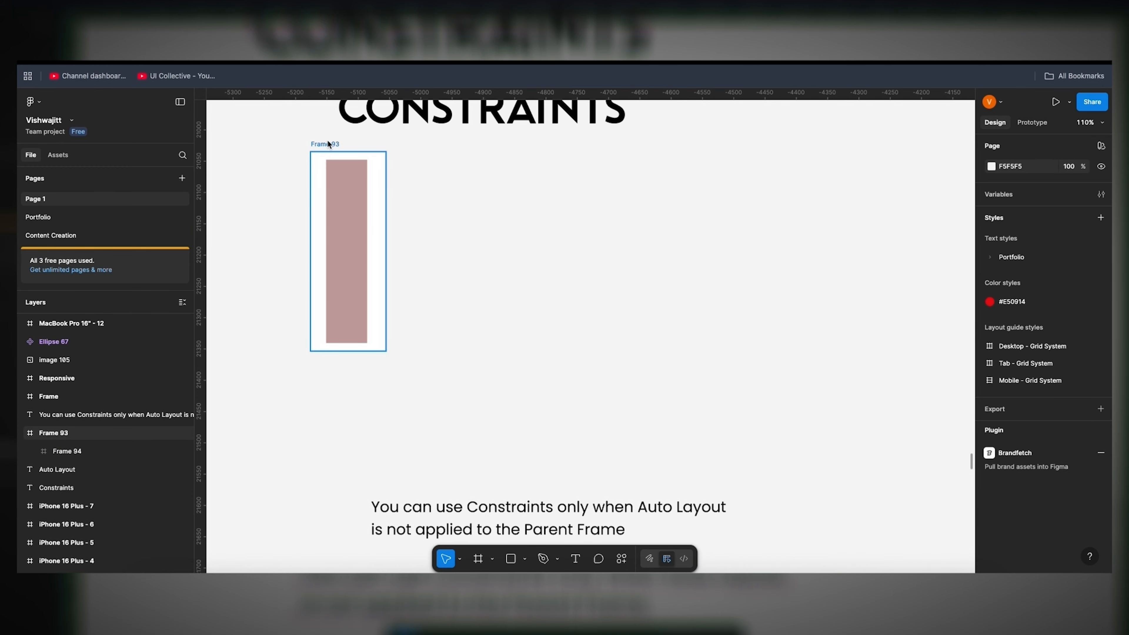
left_click(328, 142)
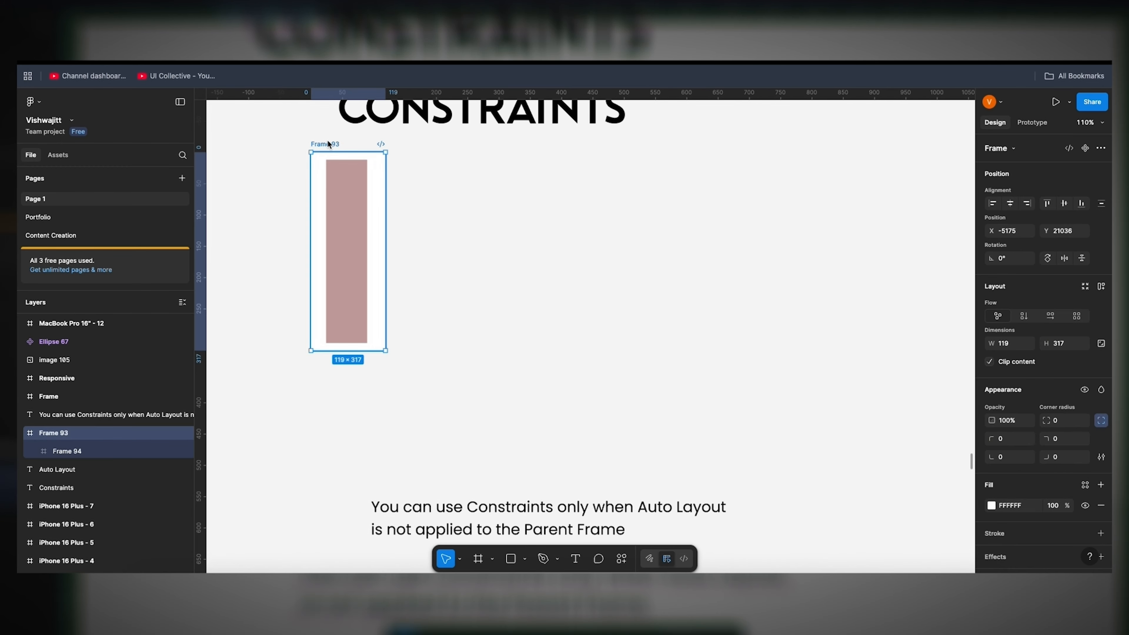
right_click(329, 144)
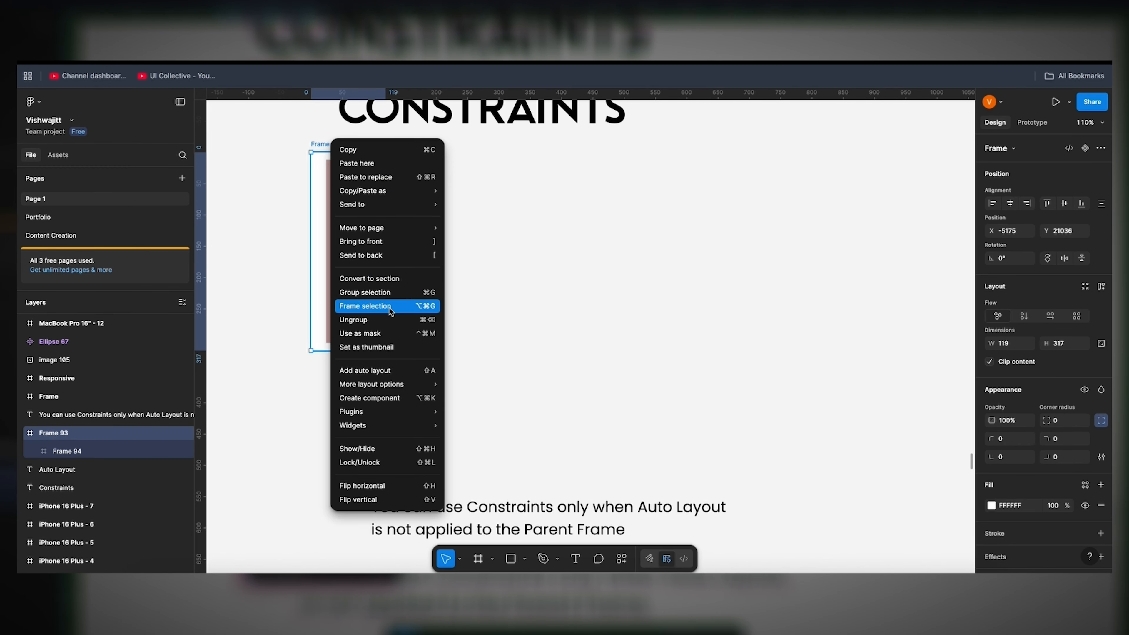
left_click(393, 370)
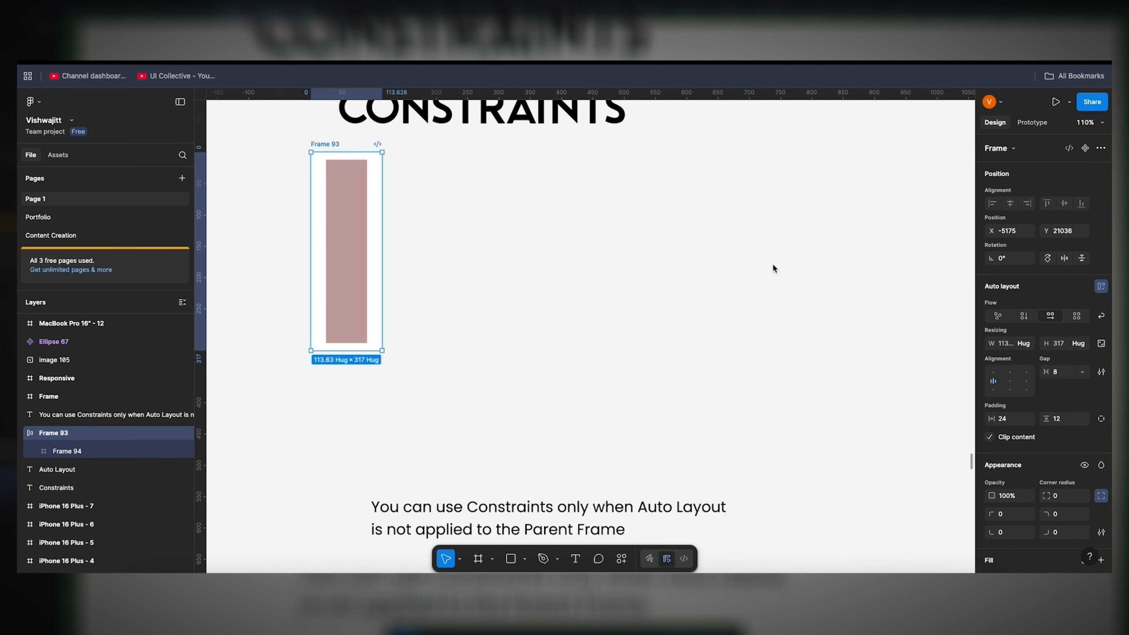
Step: Inspect the two Send Message bars below the constraints note, named Responsive and Frame
scroll(612, 407, "down", 3)
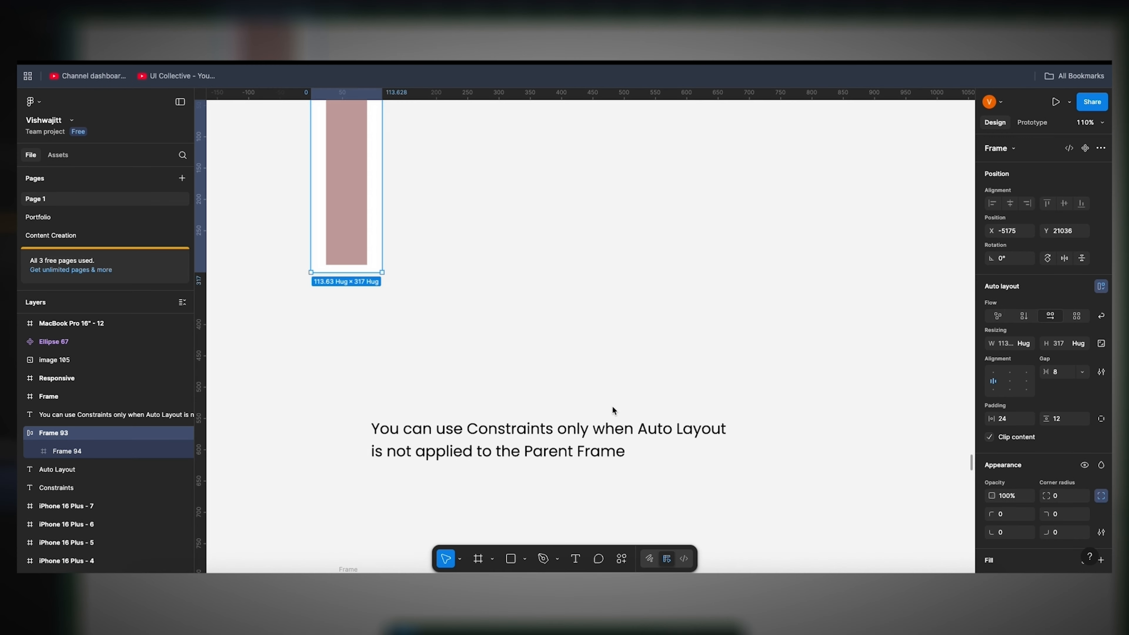
scroll(612, 406, "down", 10)
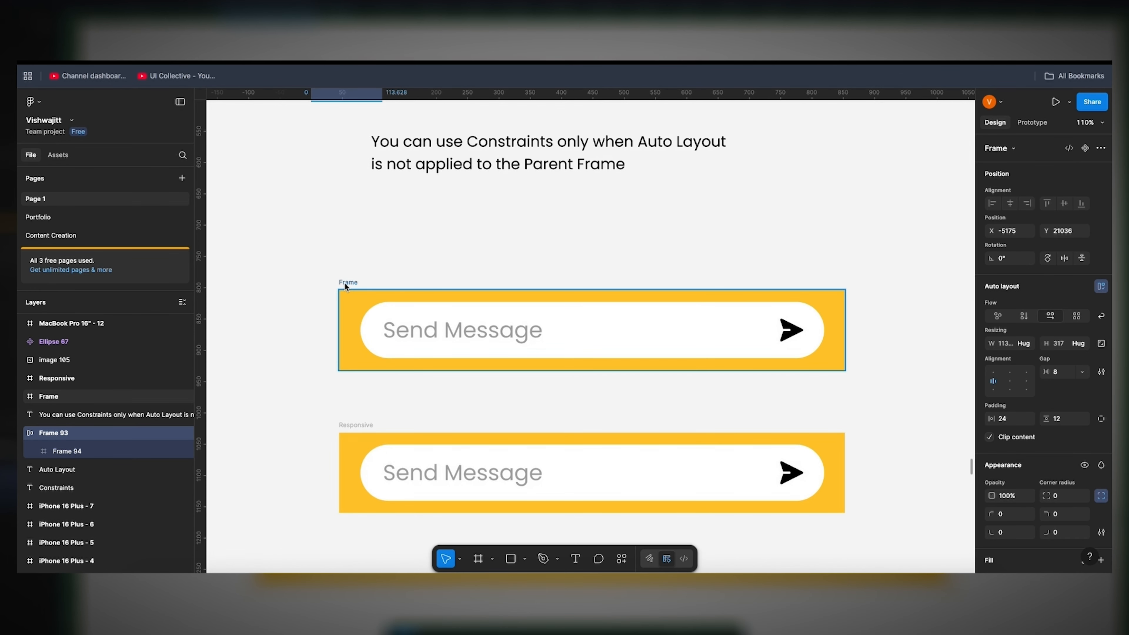
left_click(356, 425)
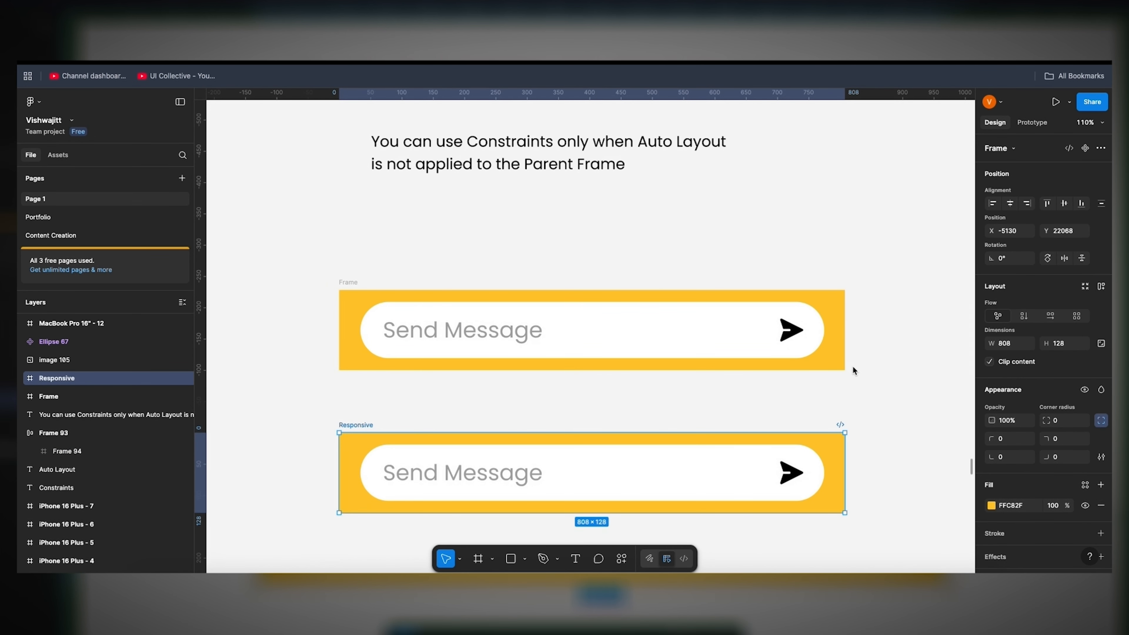
left_click(400, 283)
left_click(354, 282)
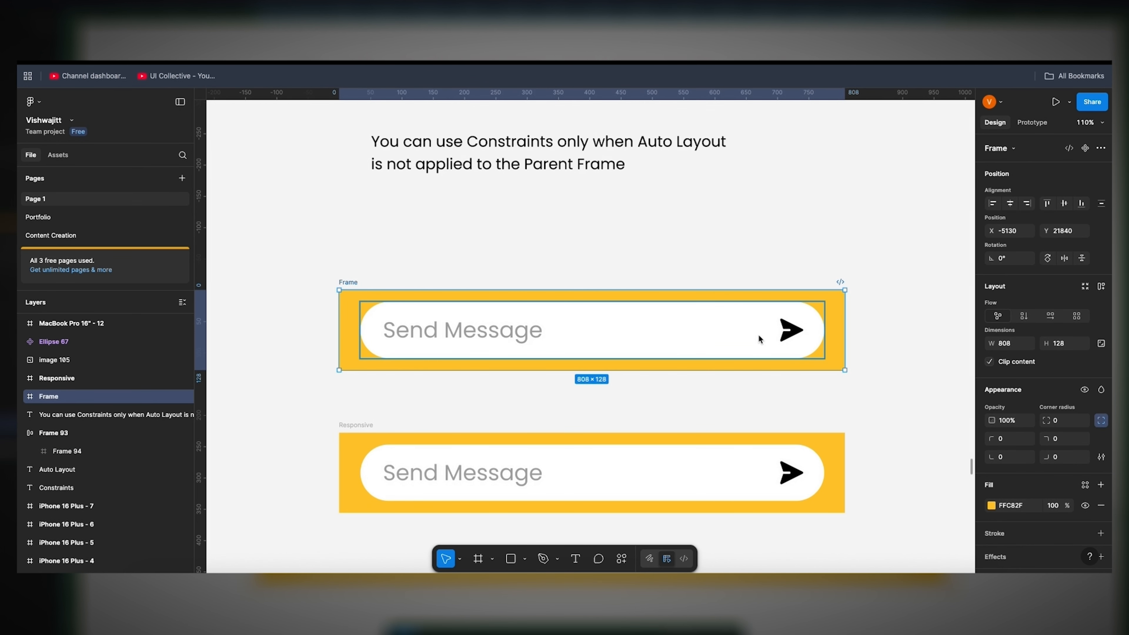
Step: Test resizing the Responsive Send Message bar's width and widen the Frame bar to 822
scroll(782, 339, "right", 4)
scroll(782, 339, "down", 1)
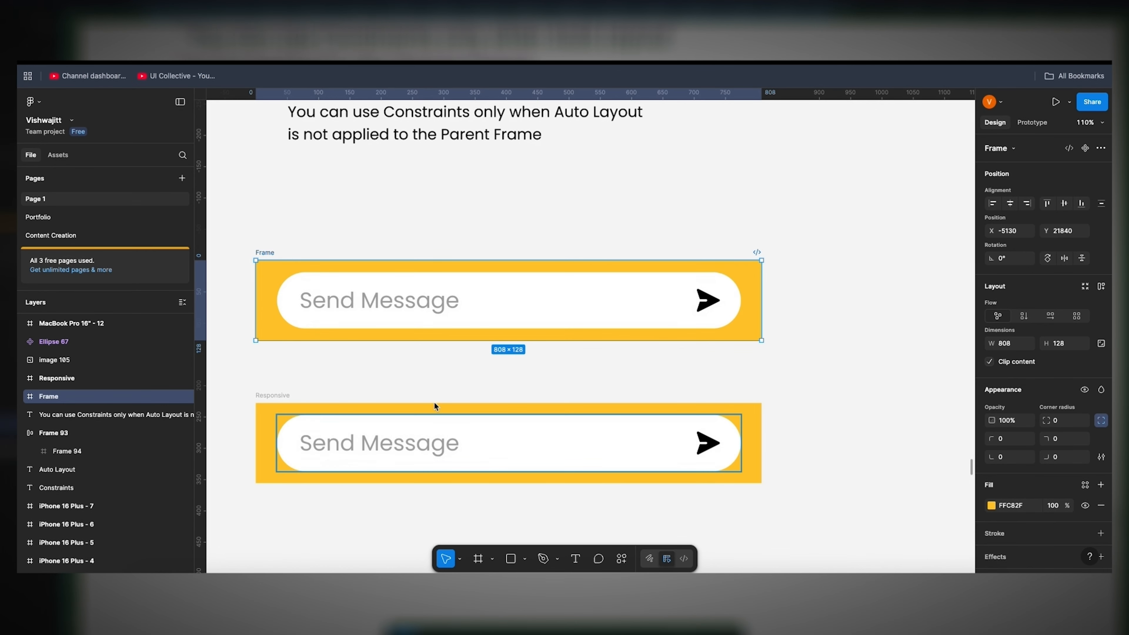
left_click(285, 396)
left_click_drag(763, 466, 789, 461)
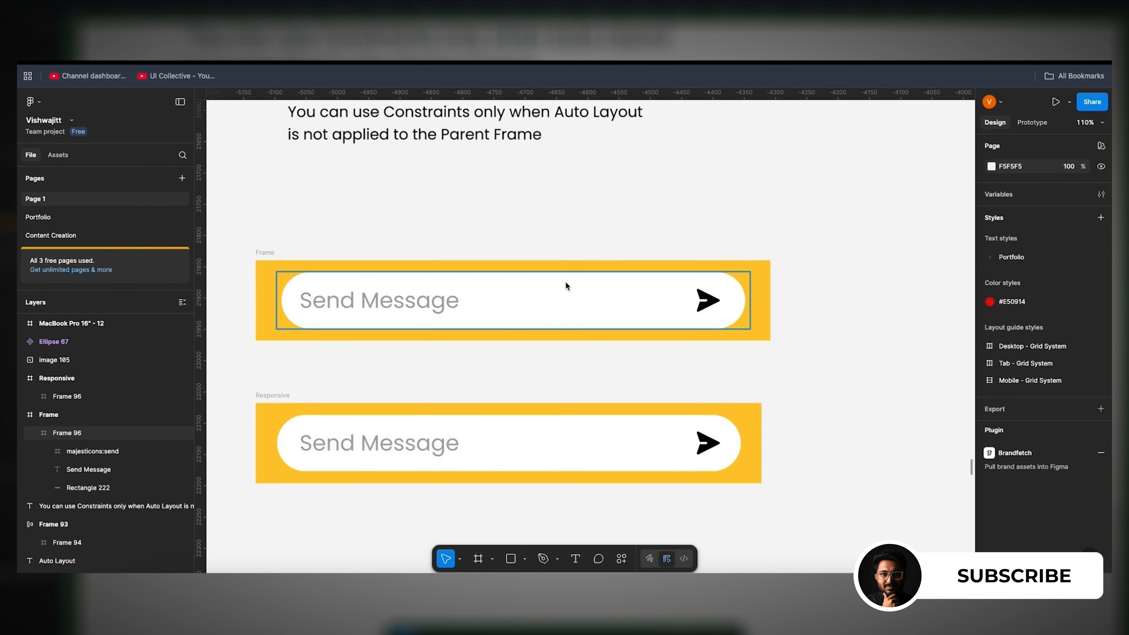
Step: Set the horizontal constraint of the Frame bar's white rounded rectangle to Left + Right and resize the bar to 808 wide
double_click(565, 286)
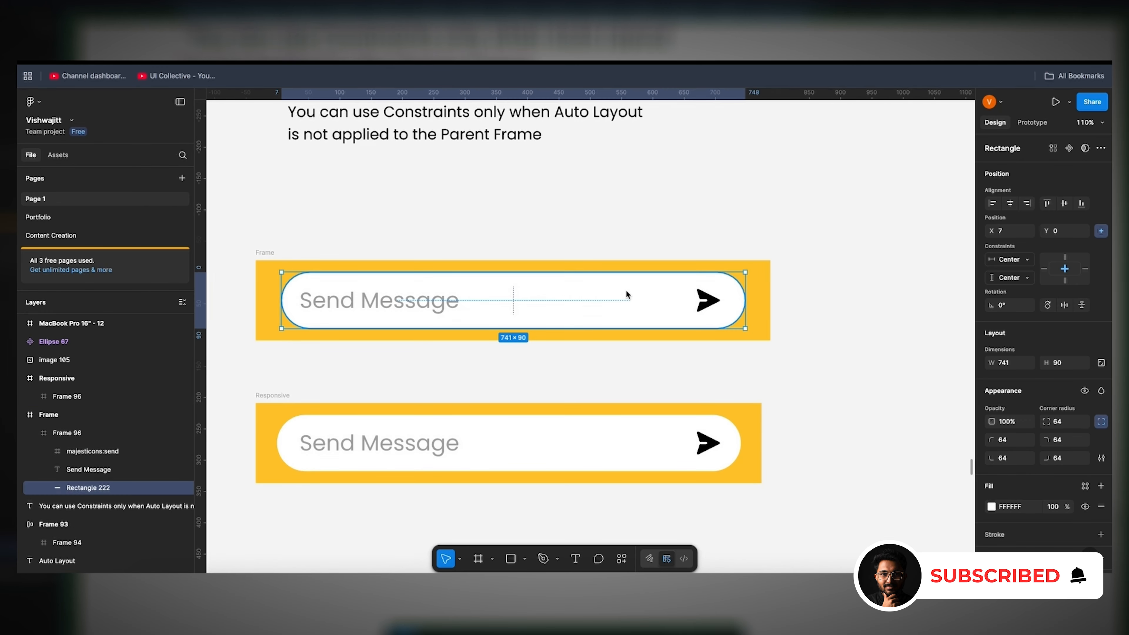
left_click(991, 261)
left_click(1016, 286)
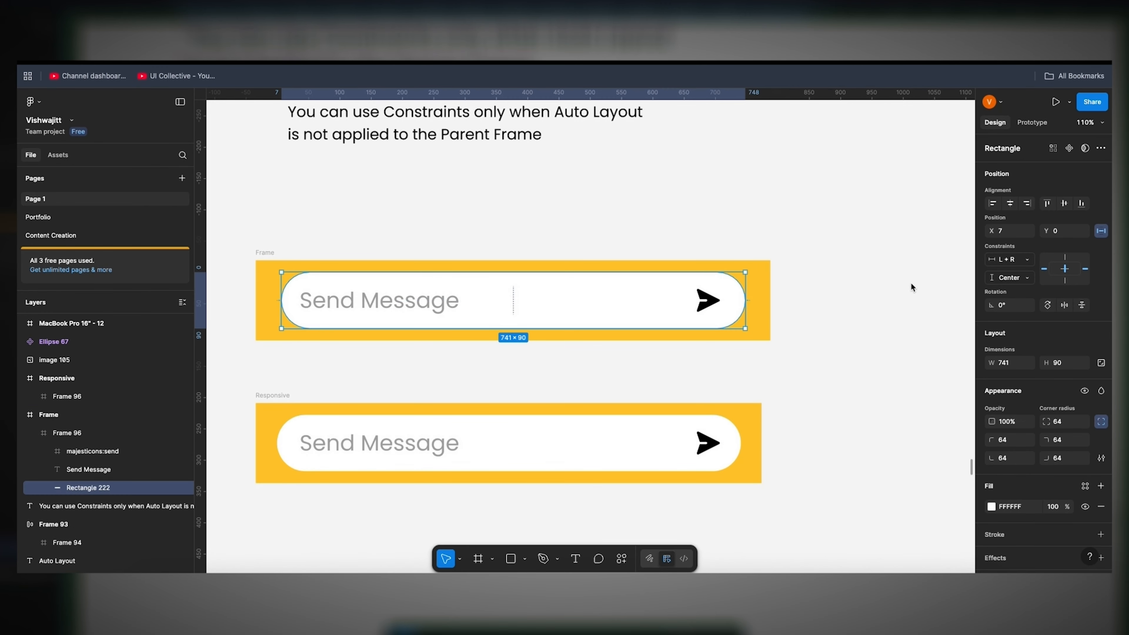
left_click(274, 252)
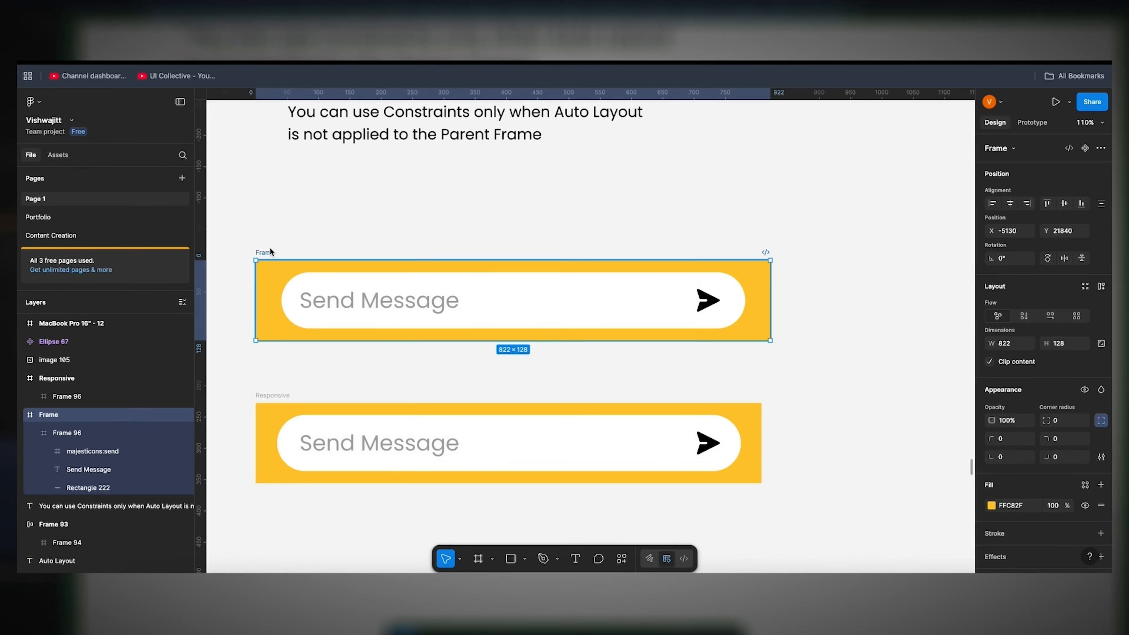
mouse_move(772, 308)
left_mouse_down()
mouse_move(882, 305)
mouse_move(762, 316)
left_mouse_up()
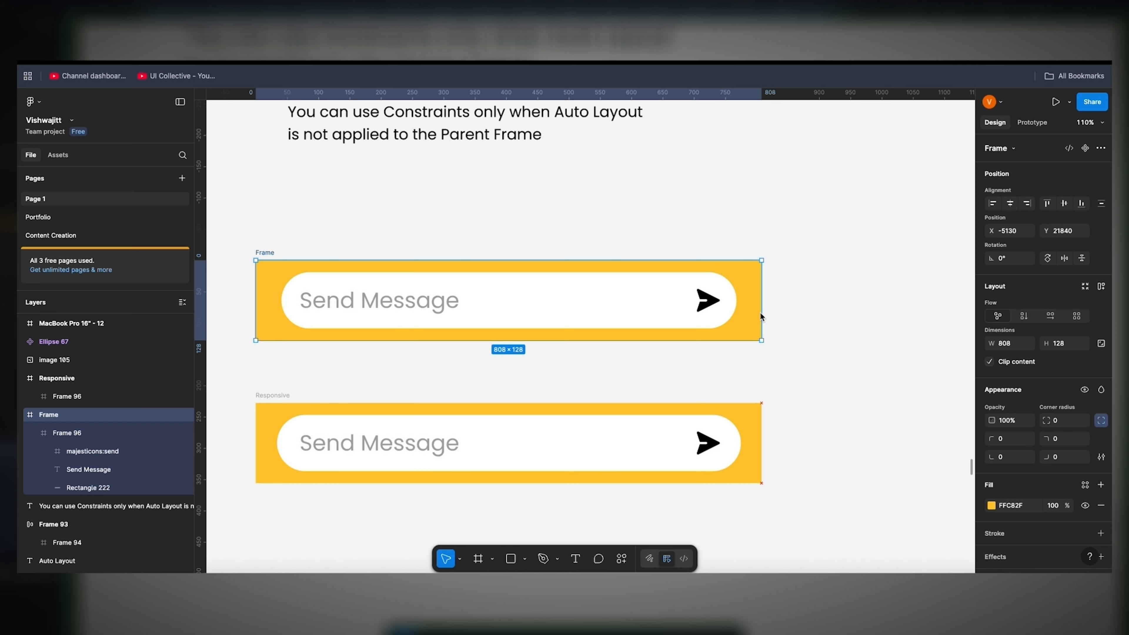
Step: Set the send icon's horizontal constraint to Right in the Frame bar and test resizing the bar's width
double_click(713, 300)
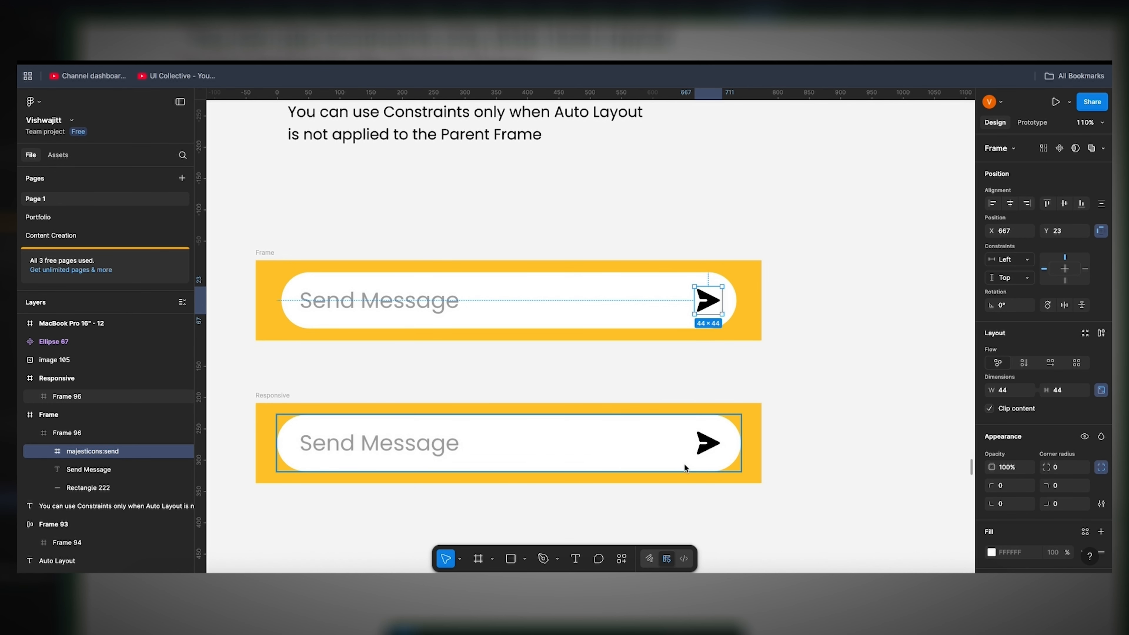
left_click(1009, 261)
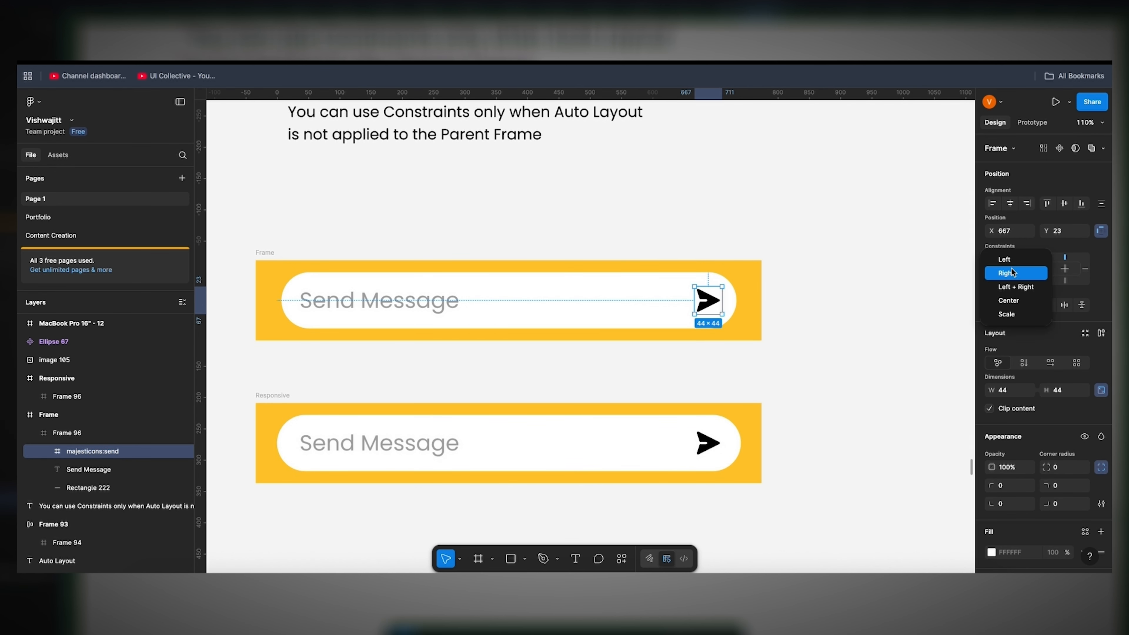
left_click(1012, 272)
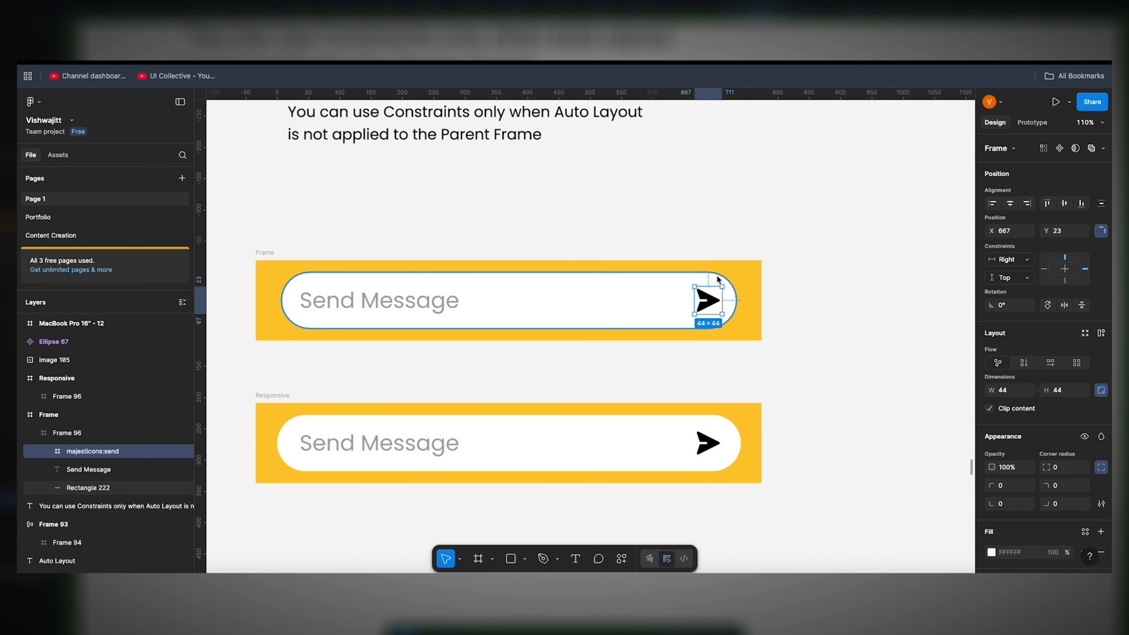
left_click(269, 253)
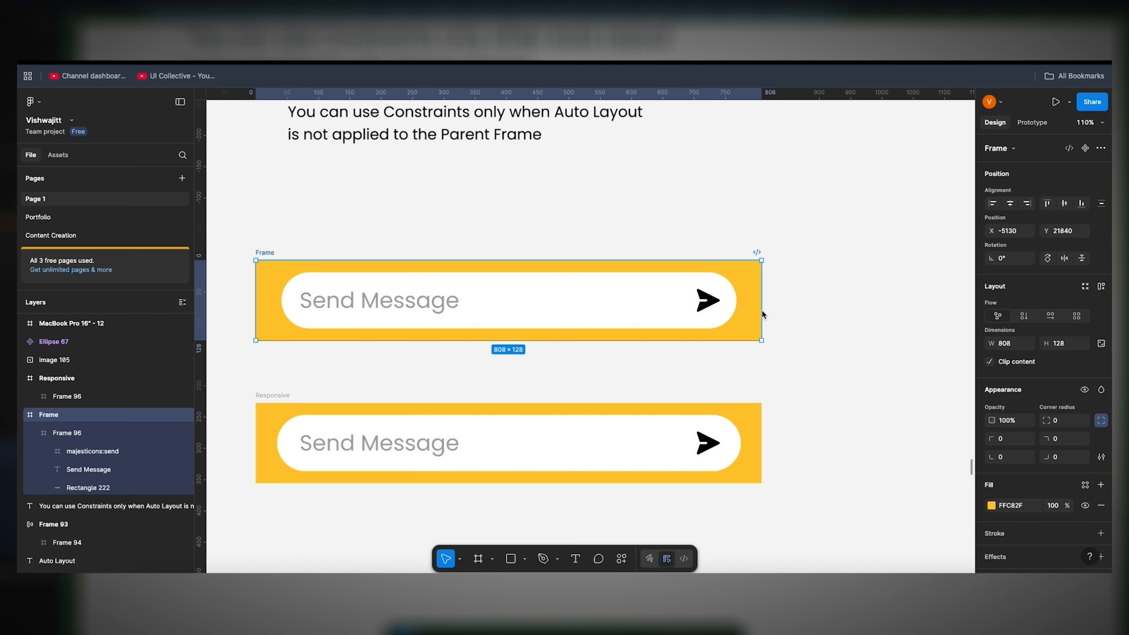
left_click_drag(761, 310, 761, 338)
Step: Wrap the white rectangle under the AUTO LAYOUT heading in an auto layout frame and turn that frame's auto layout off
scroll(764, 333, "down", 5)
scroll(764, 333, "right", 10)
scroll(763, 333, "up", 4)
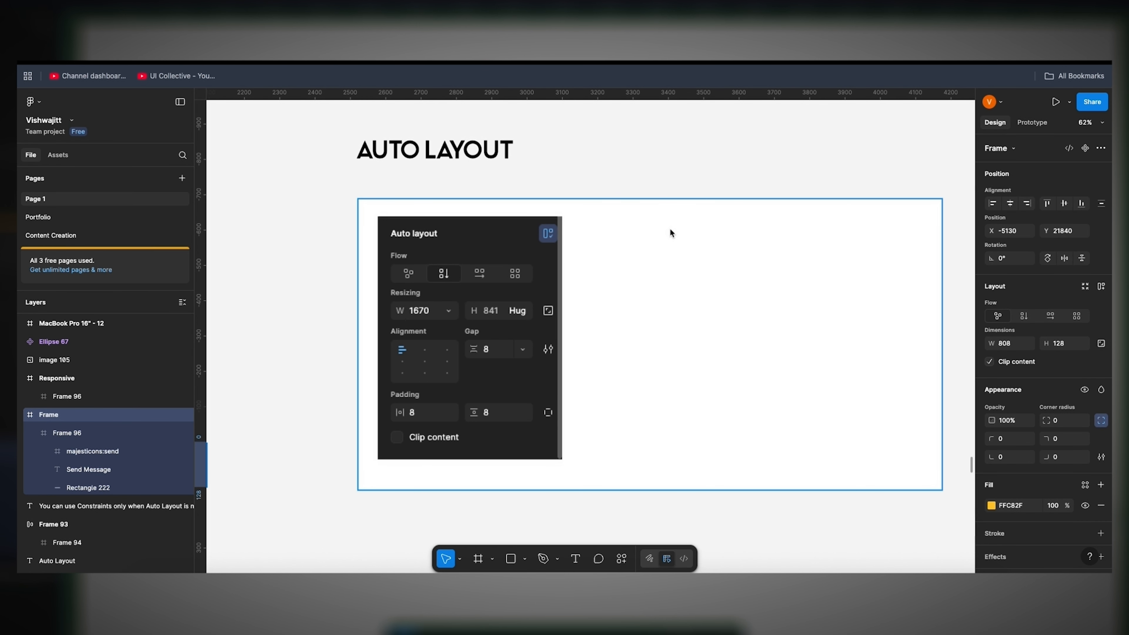
left_click(548, 239)
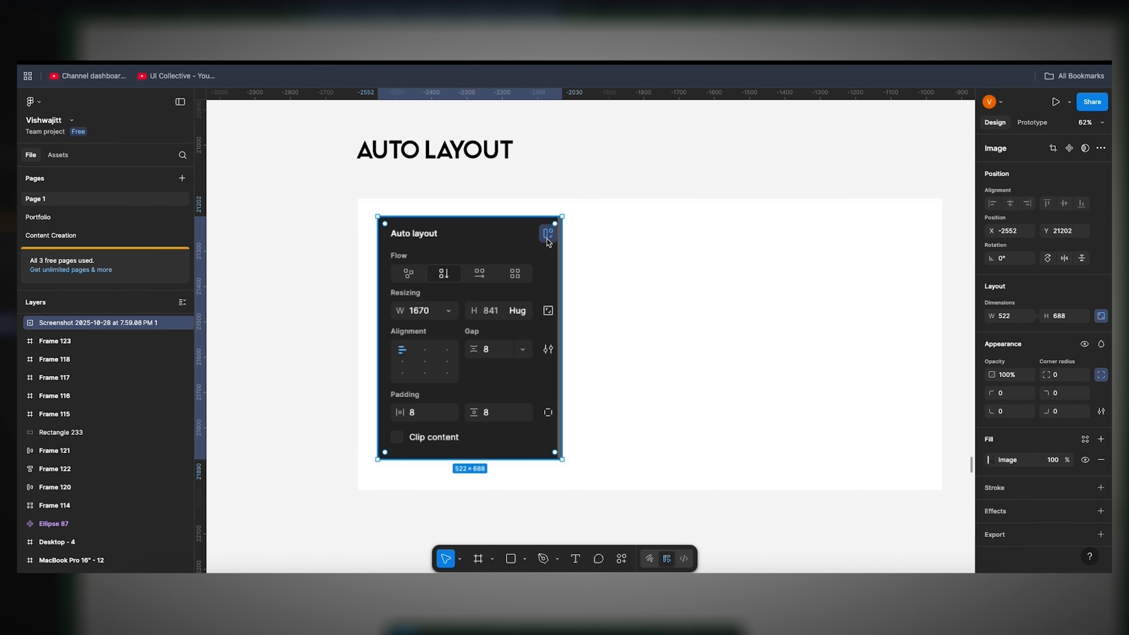
left_click(673, 259)
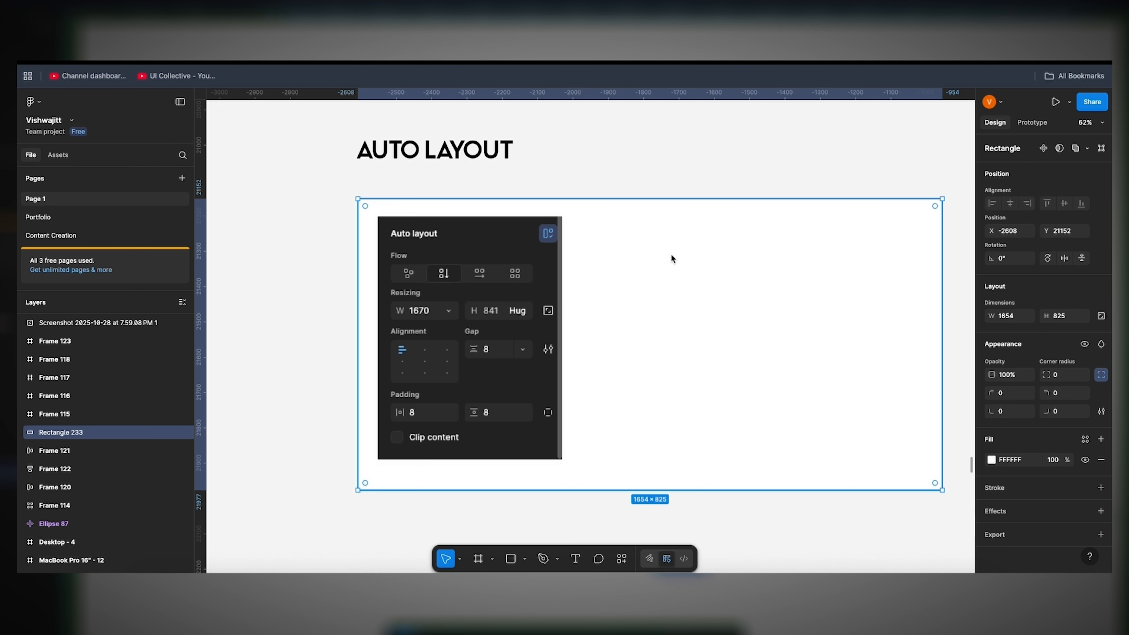
right_click(672, 255)
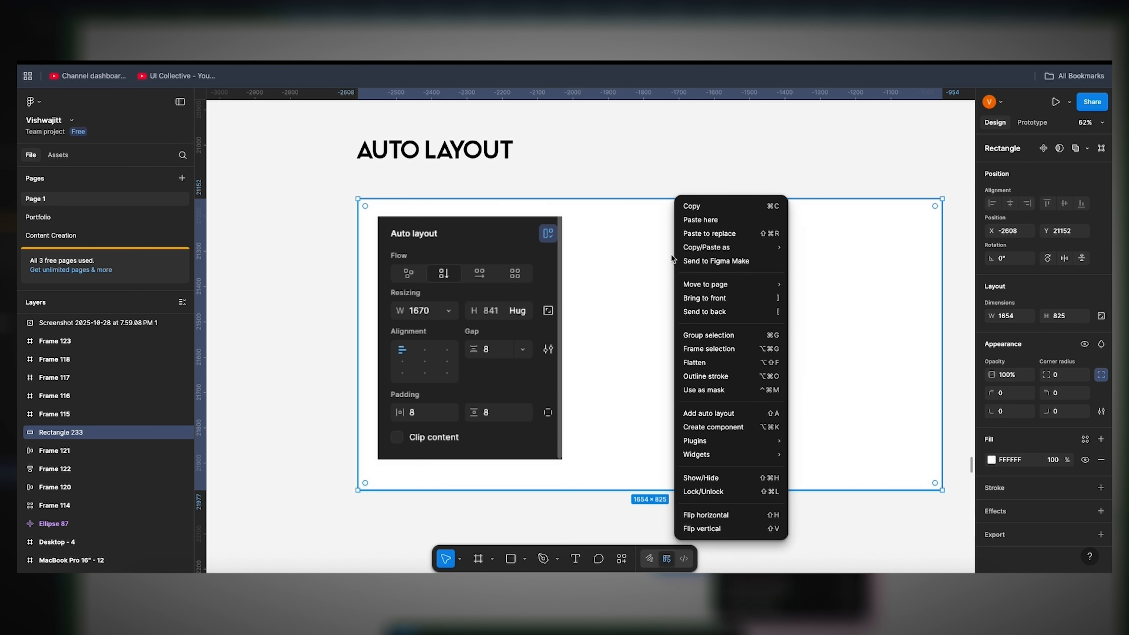
left_click(708, 413)
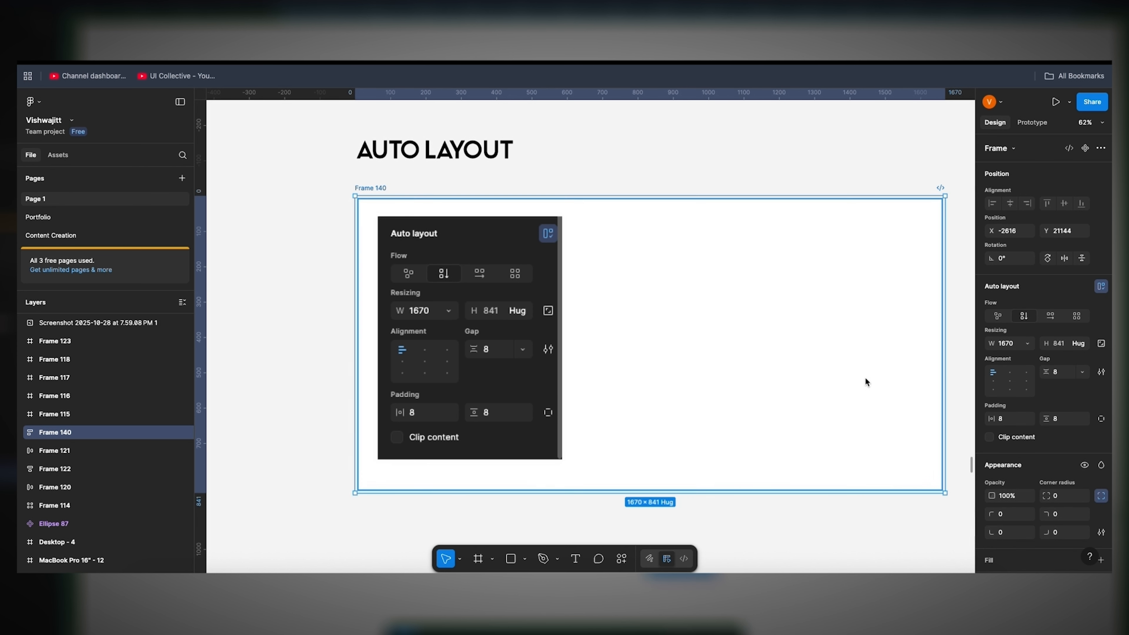
left_click(1102, 287)
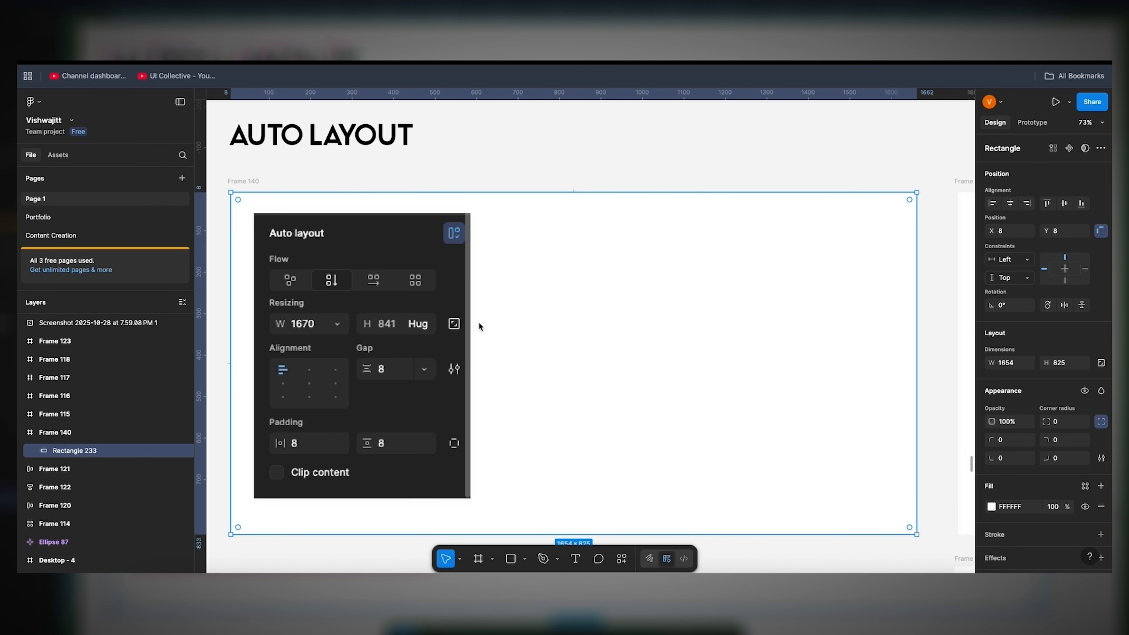
Step: Duplicate Frame 115 above the original and clear the text in the copy
scroll(512, 377, "down", 5)
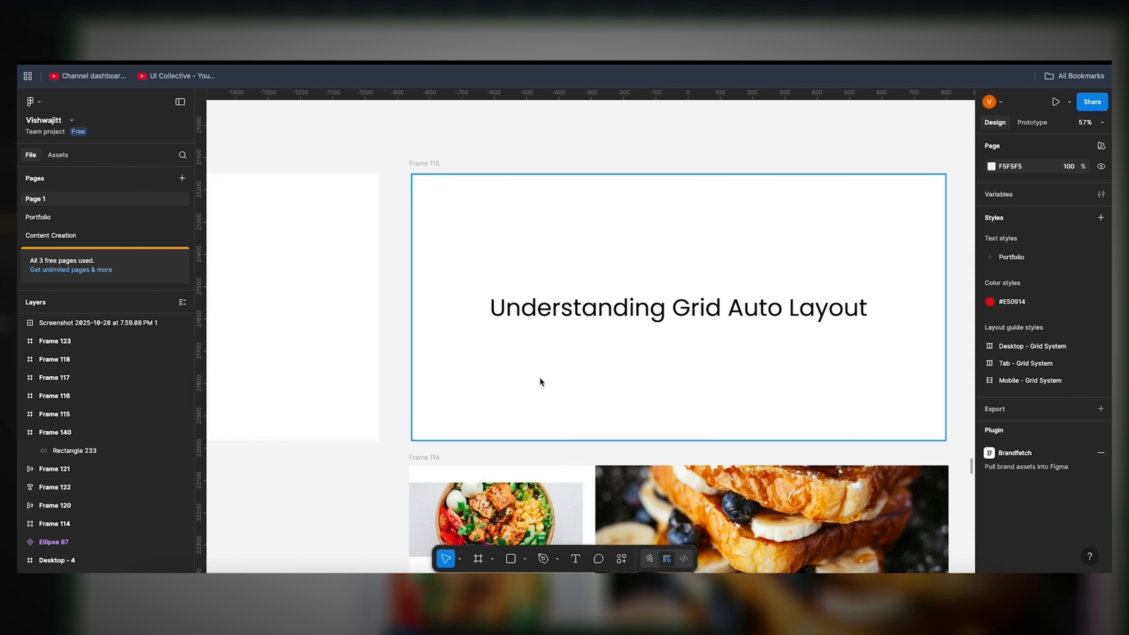
scroll(540, 382, "up", 10)
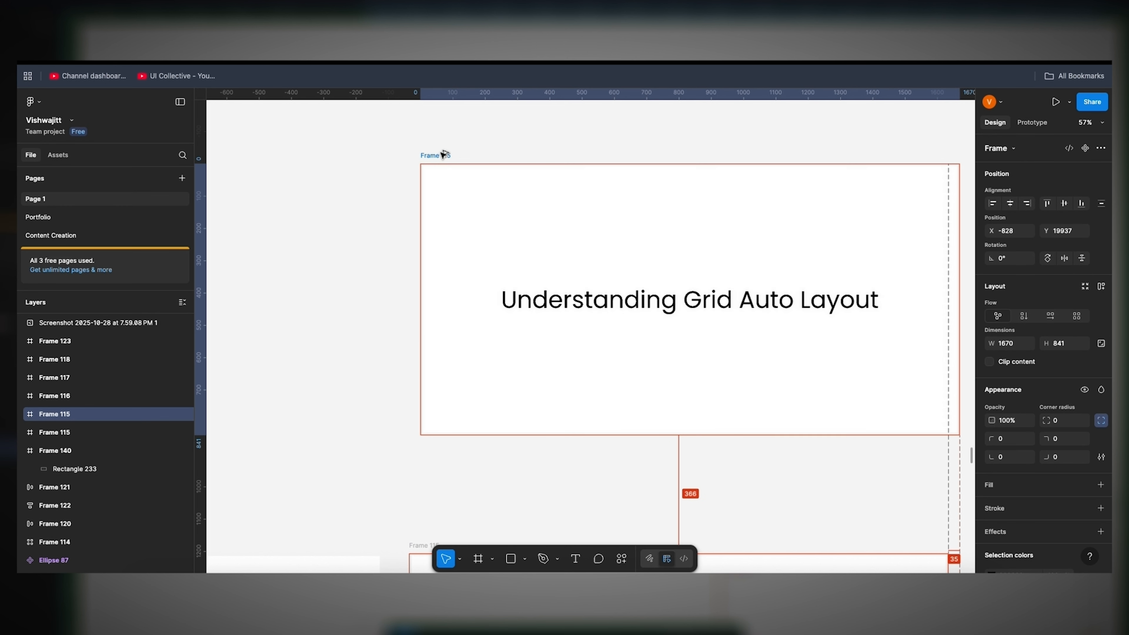
double_click(614, 334)
key("BackSpace")
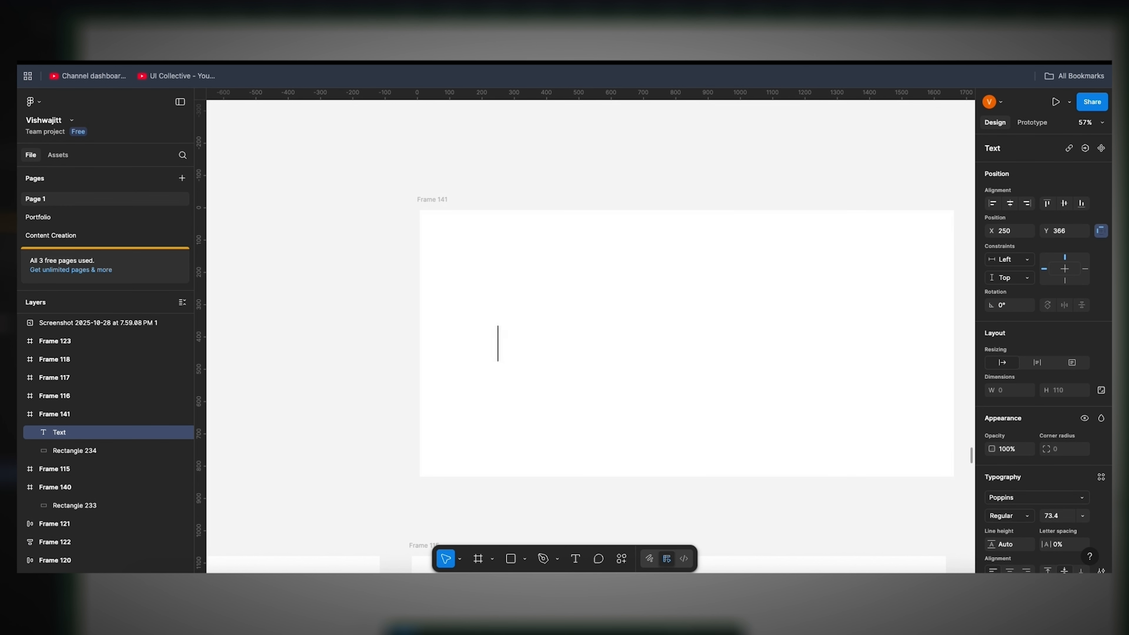
Step: Add auto layout to Frame 141 with Grid flow and a 2 × 2 grid
left_click(434, 204)
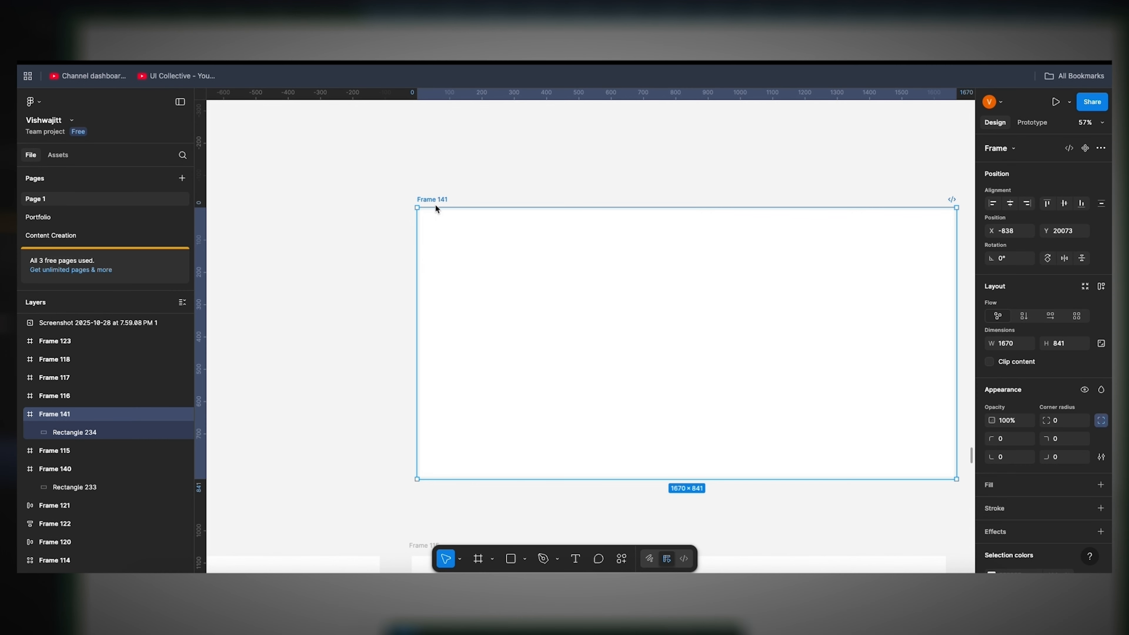
key("shift+a")
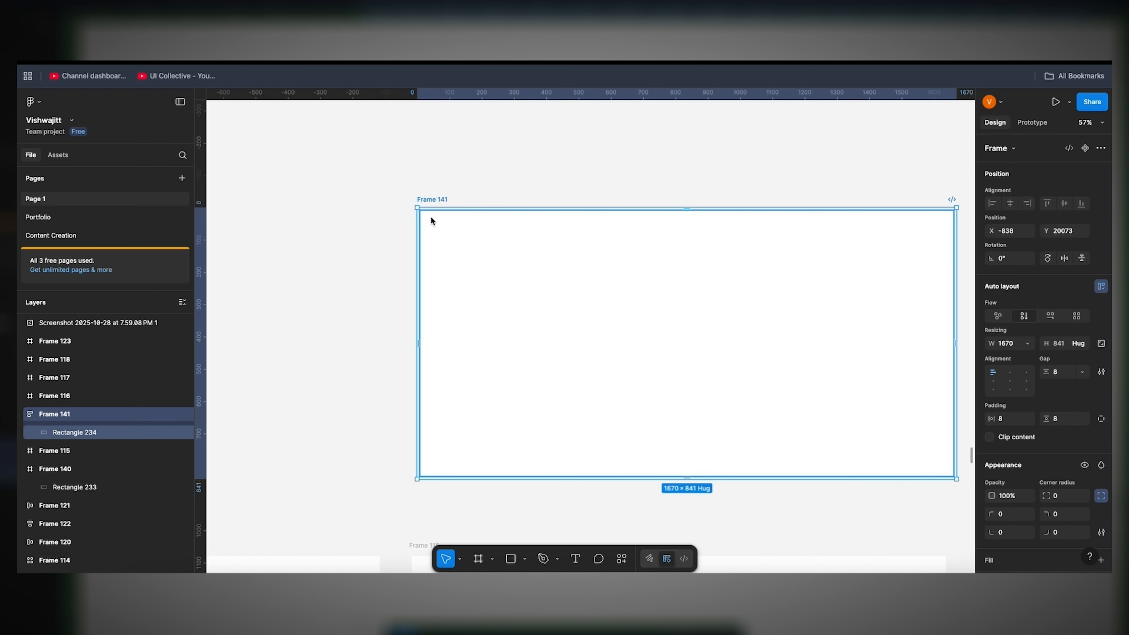
left_click(1077, 316)
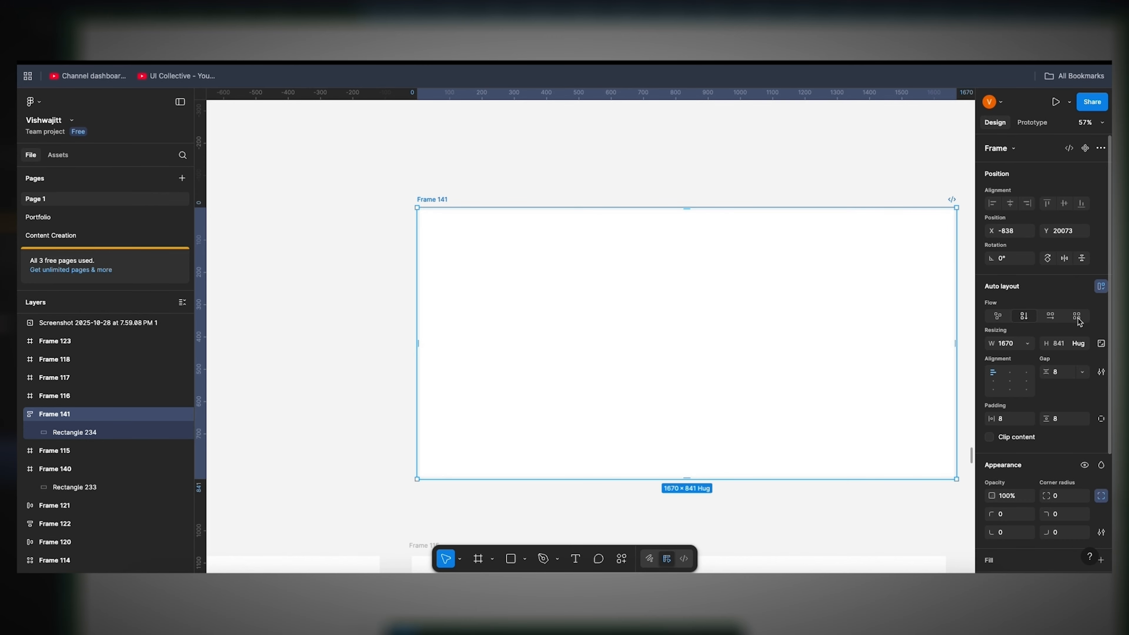
left_click(1011, 377)
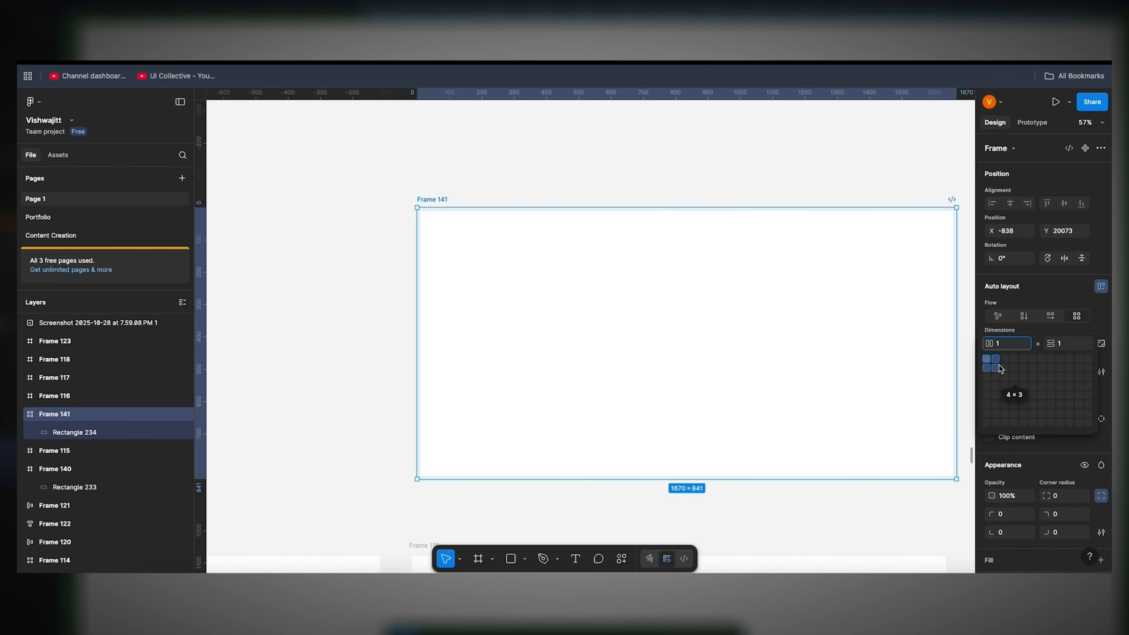
left_click(999, 370)
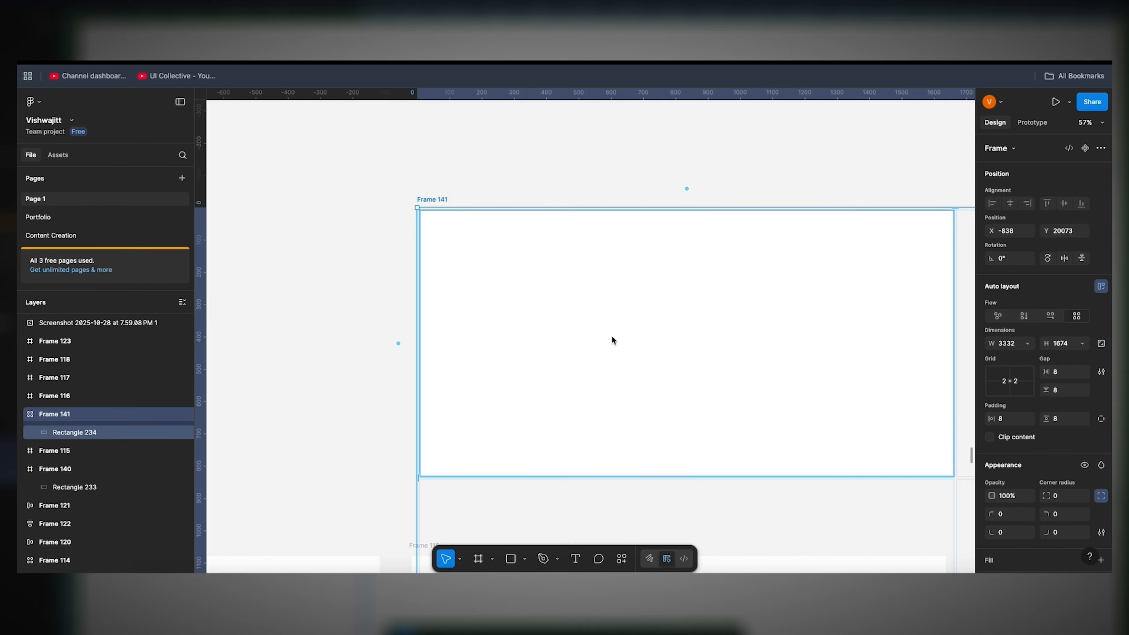
Step: Shrink the 2 × 2 grid frame and place it in the empty space above Frame 115
scroll(612, 336, "down", 3)
left_click_drag(625, 340, 501, 208)
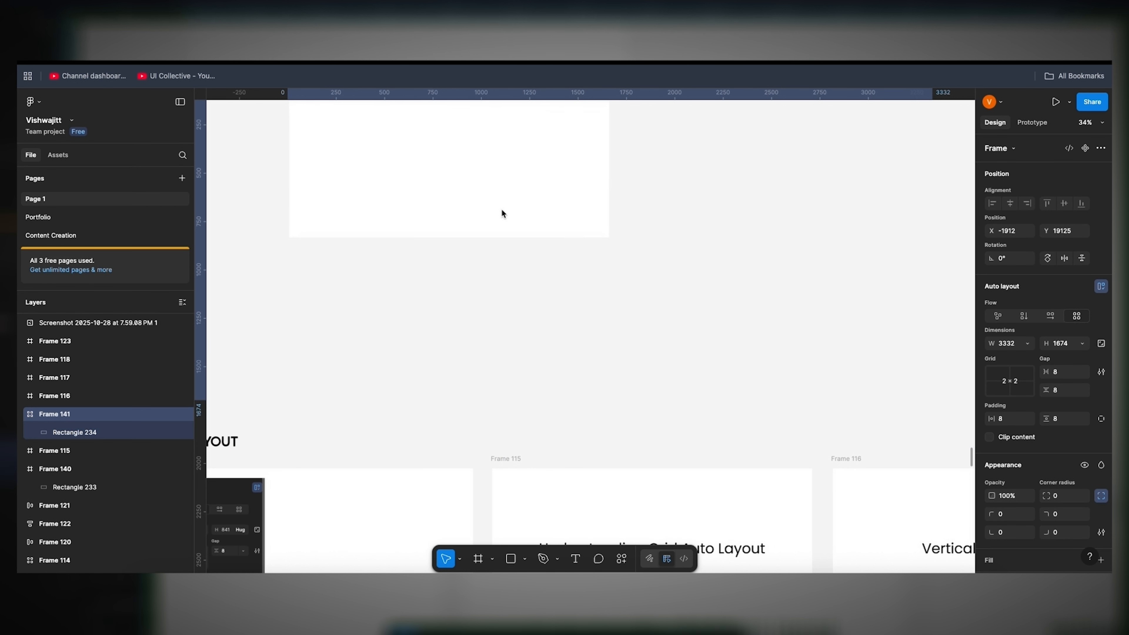
left_click_drag(933, 396, 599, 215)
left_click_drag(381, 147, 771, 310)
Step: Make the white rectangle fill all four grid cells at 1595 × 793 and move Frame 141 closer to Frame 115
left_click(560, 299)
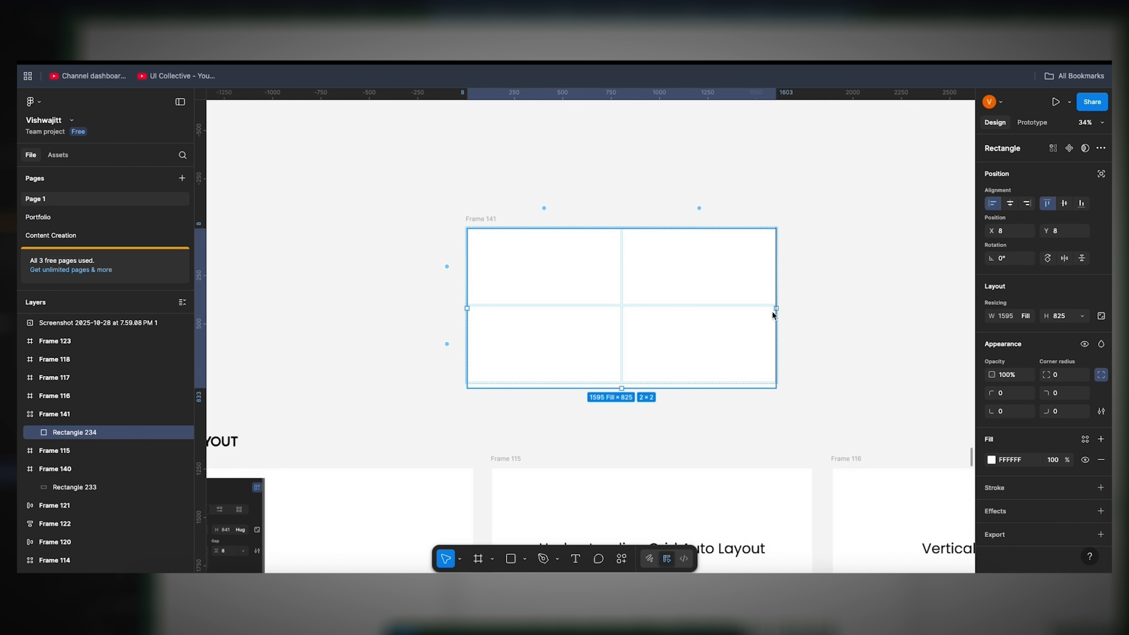
mouse_move(621, 387)
left_mouse_down()
mouse_move(625, 364)
mouse_move(626, 381)
left_mouse_up()
left_click_drag(647, 299, 677, 359)
left_click_drag(478, 220, 503, 269)
Step: Shrink the rectangle to the first grid cell, about 793.5 × 392.5, and fill the other three cells with copies
left_click(737, 368)
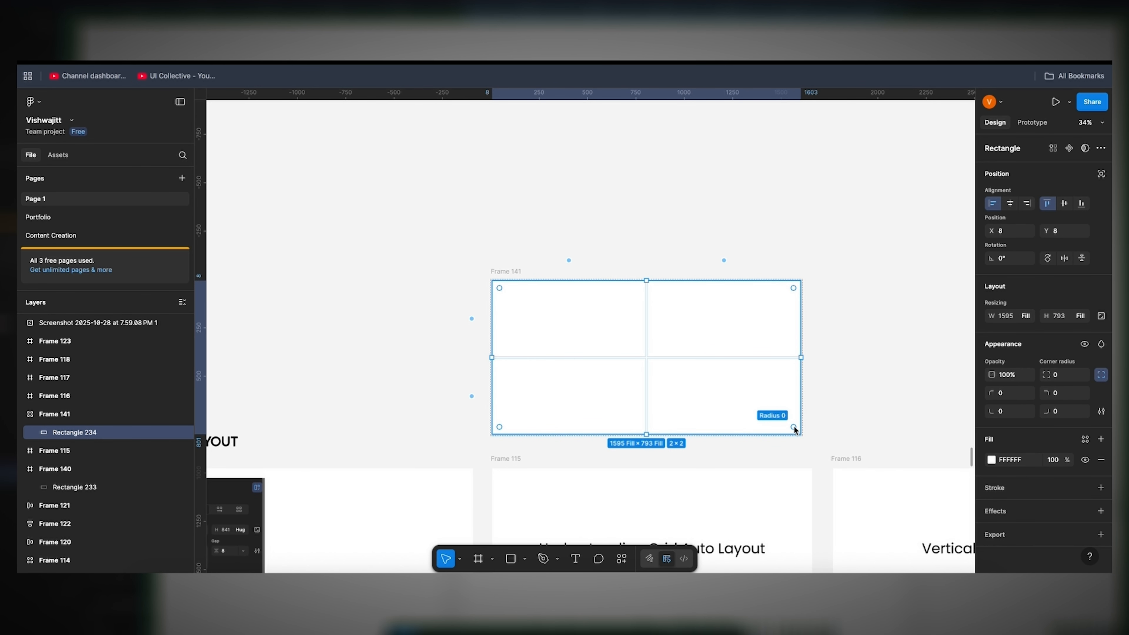
left_click_drag(799, 436, 646, 355)
left_click_drag(608, 318, 736, 399)
left_click_drag(736, 399, 621, 398)
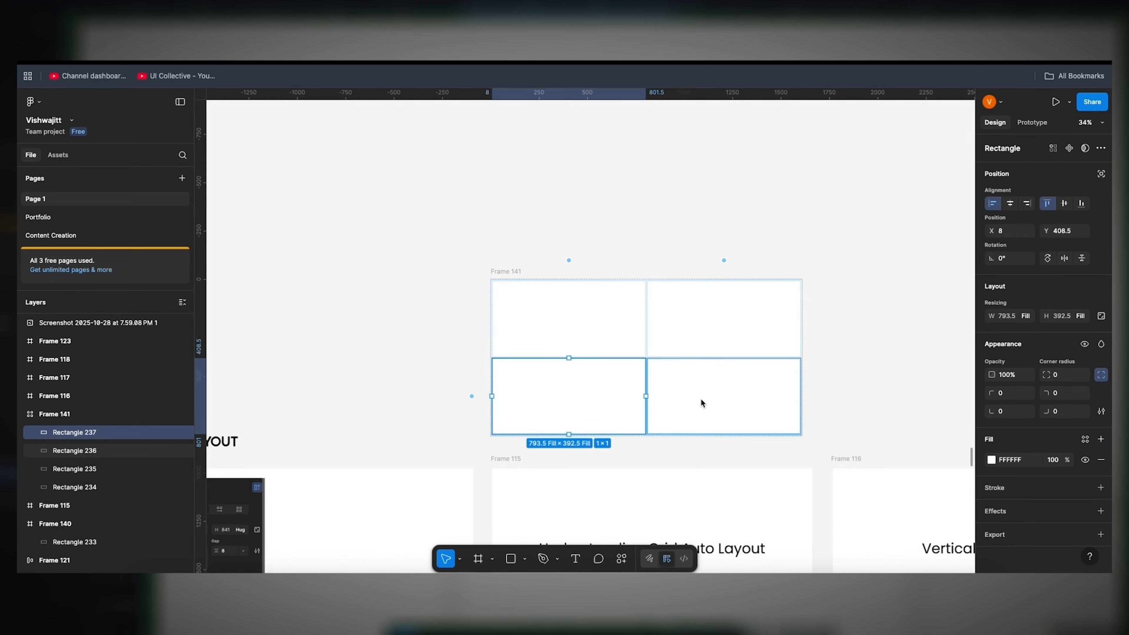
left_click(568, 218)
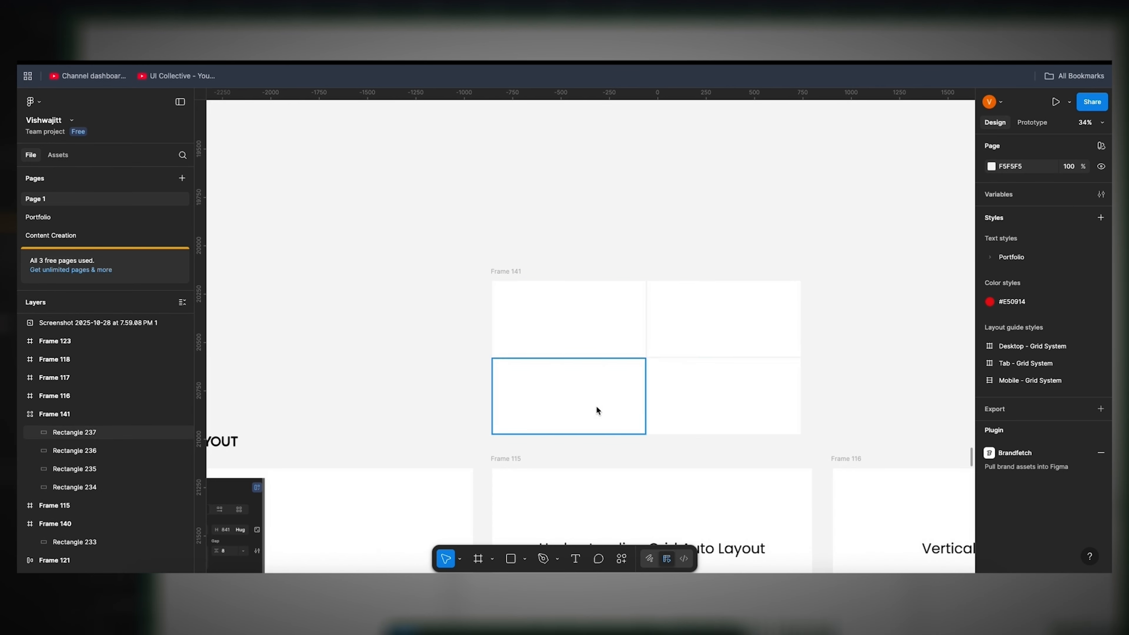
scroll(684, 409, "down", 5)
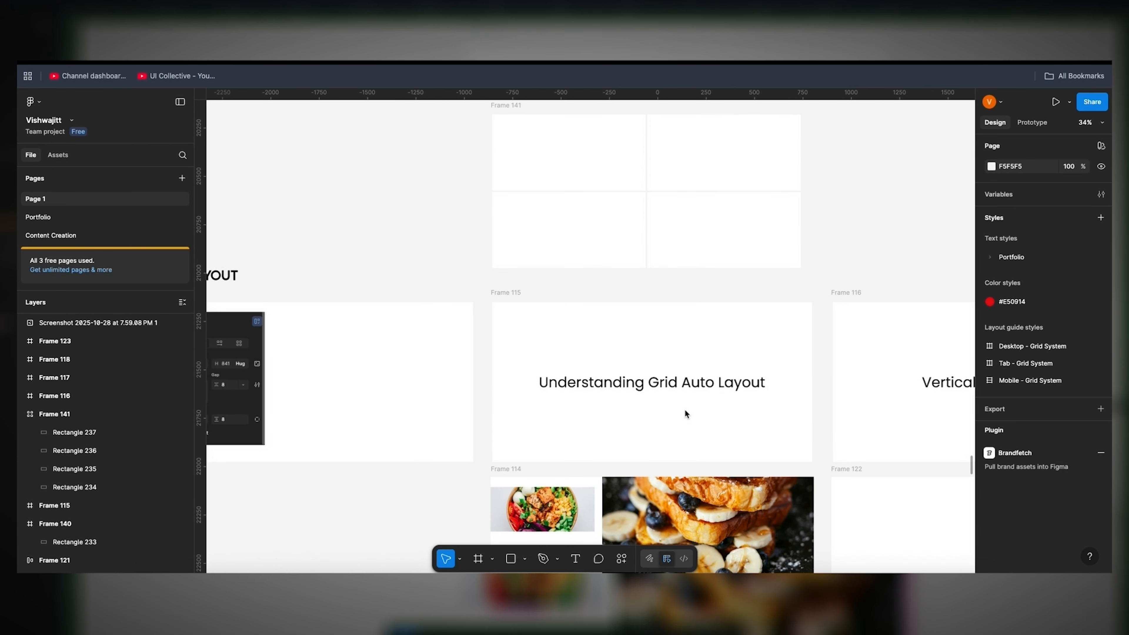
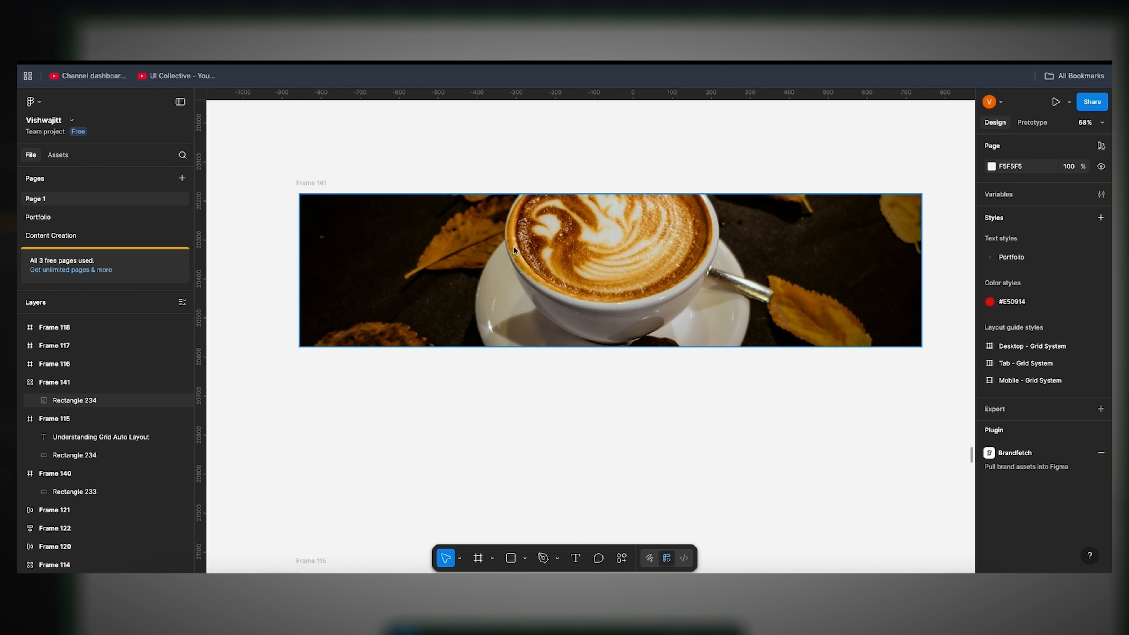
Step: Set the first row's height in Frame 141's grid to 500, and increase it to 650
left_click(479, 260)
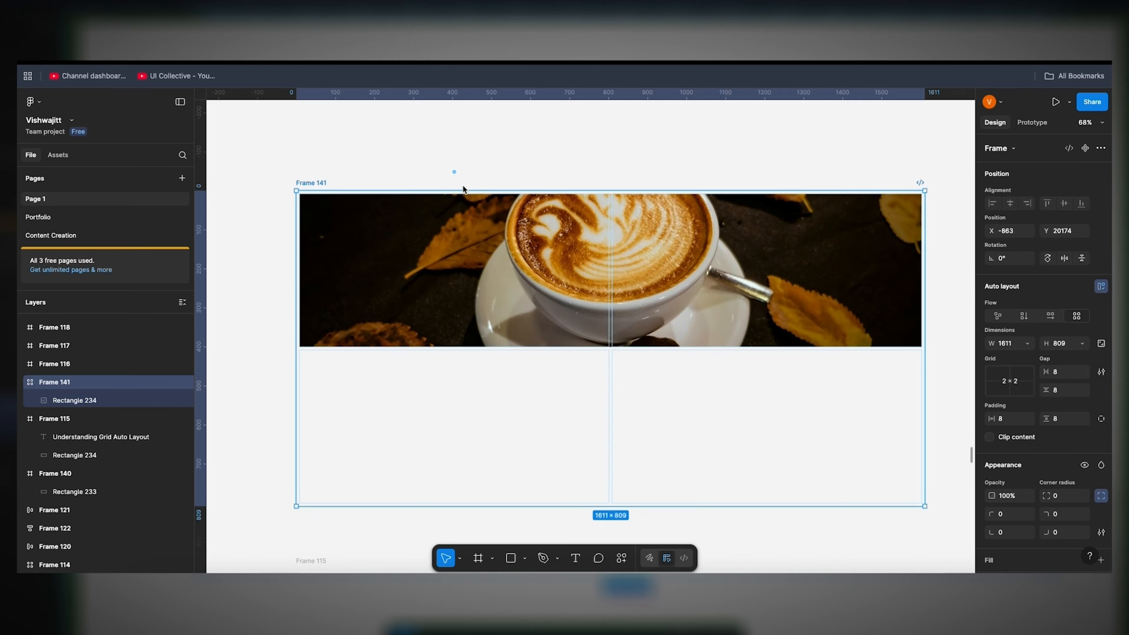
mouse_move(275, 270)
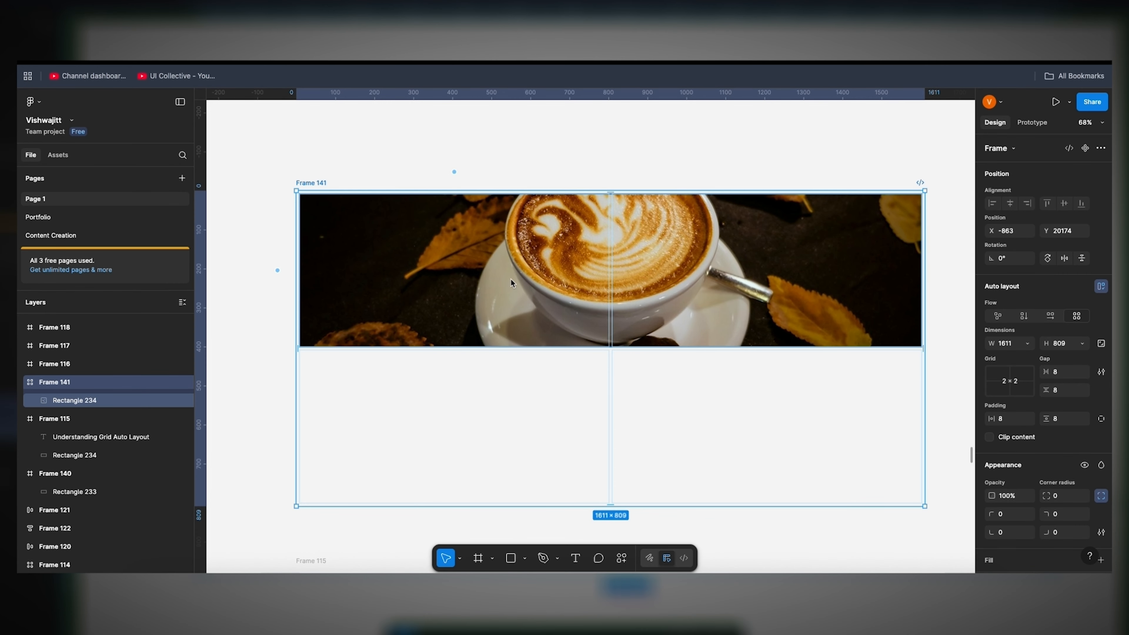
left_click(450, 278)
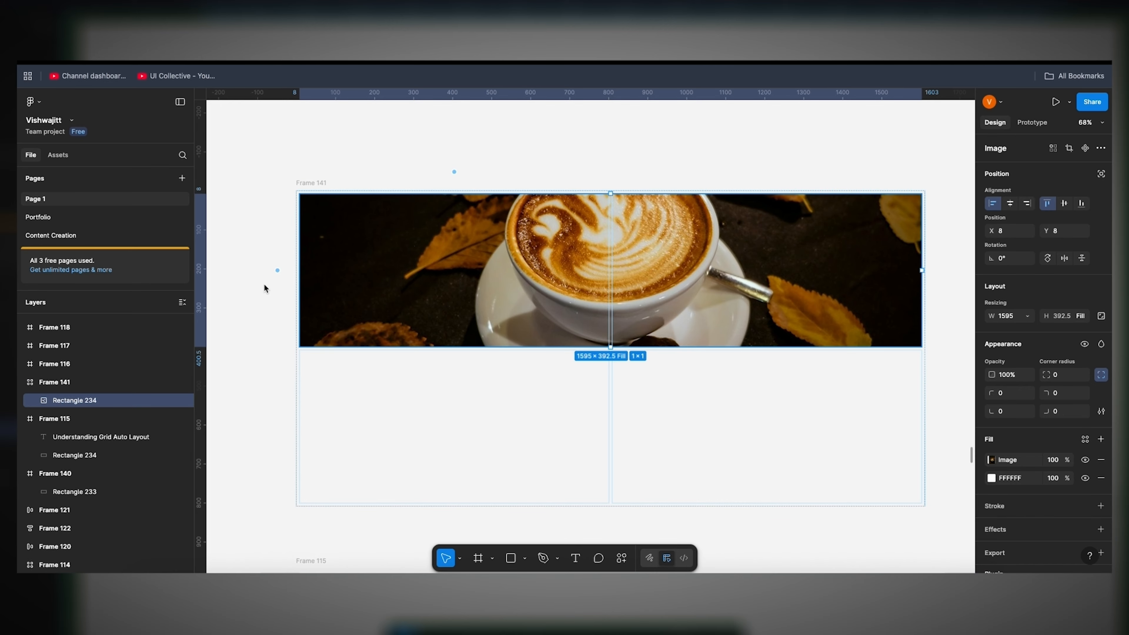
left_click(280, 277)
left_click(322, 271)
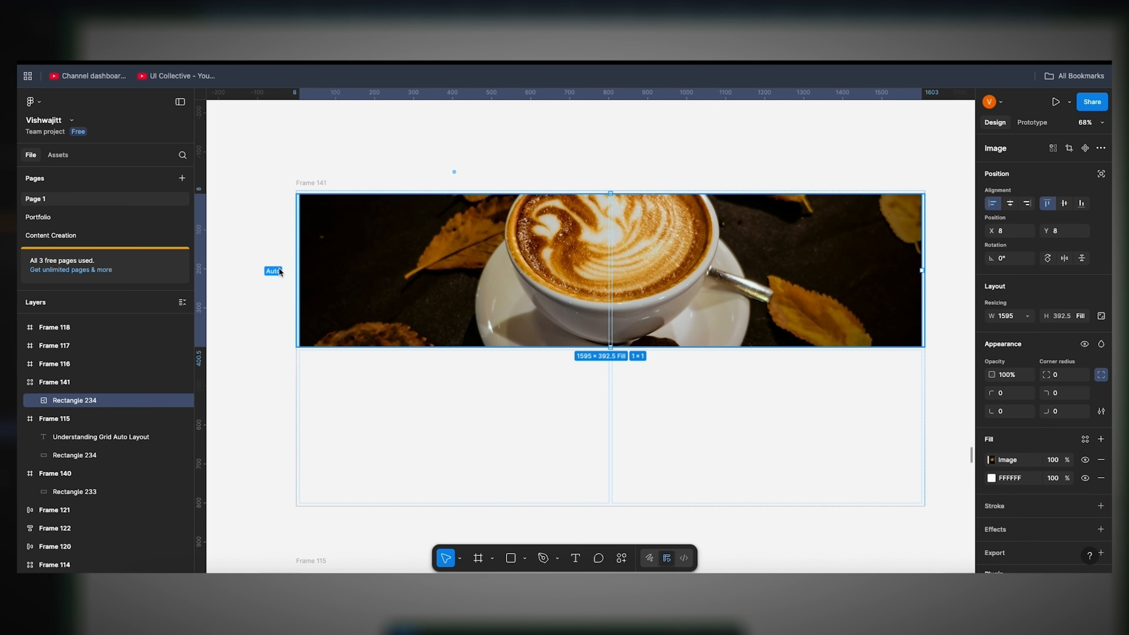
left_click(279, 269)
type("5")
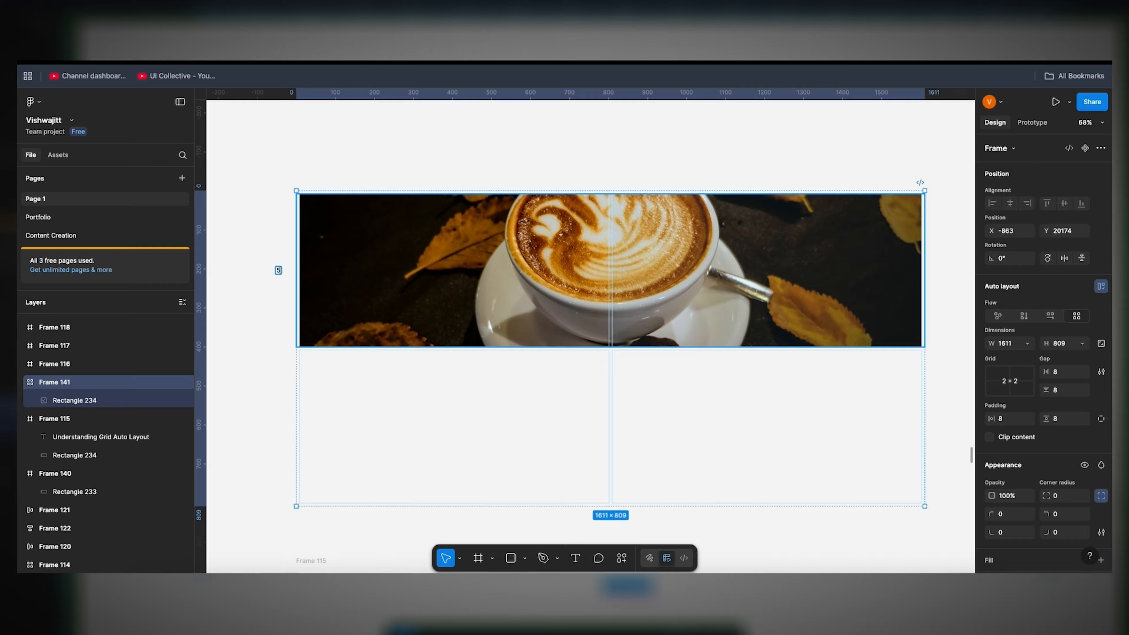
type("00")
key("Return")
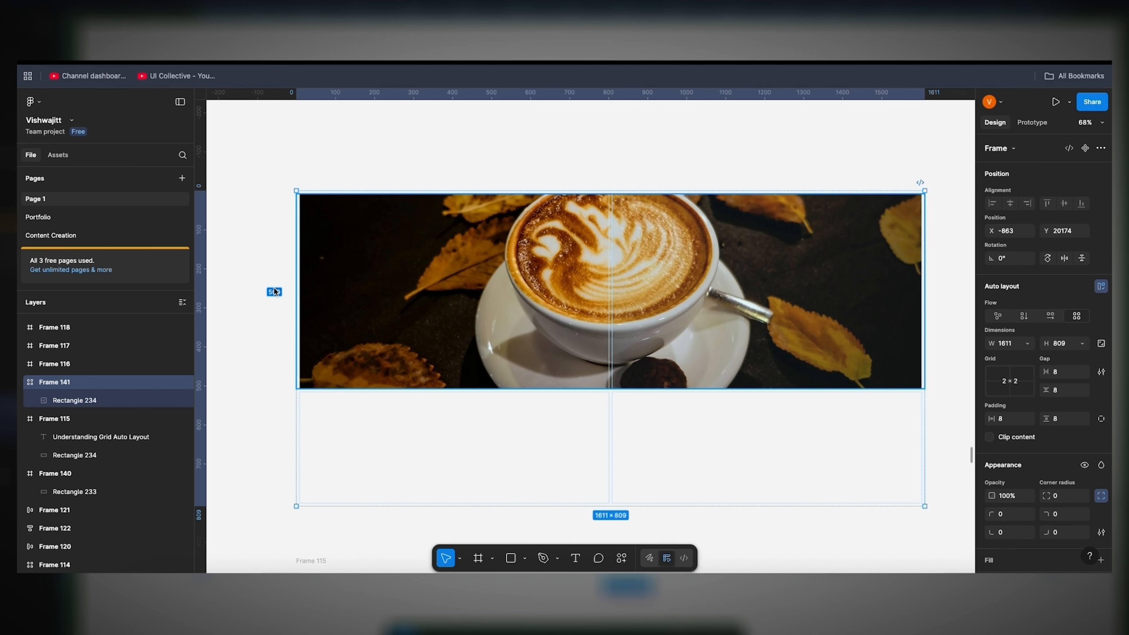
type("650")
key("Return")
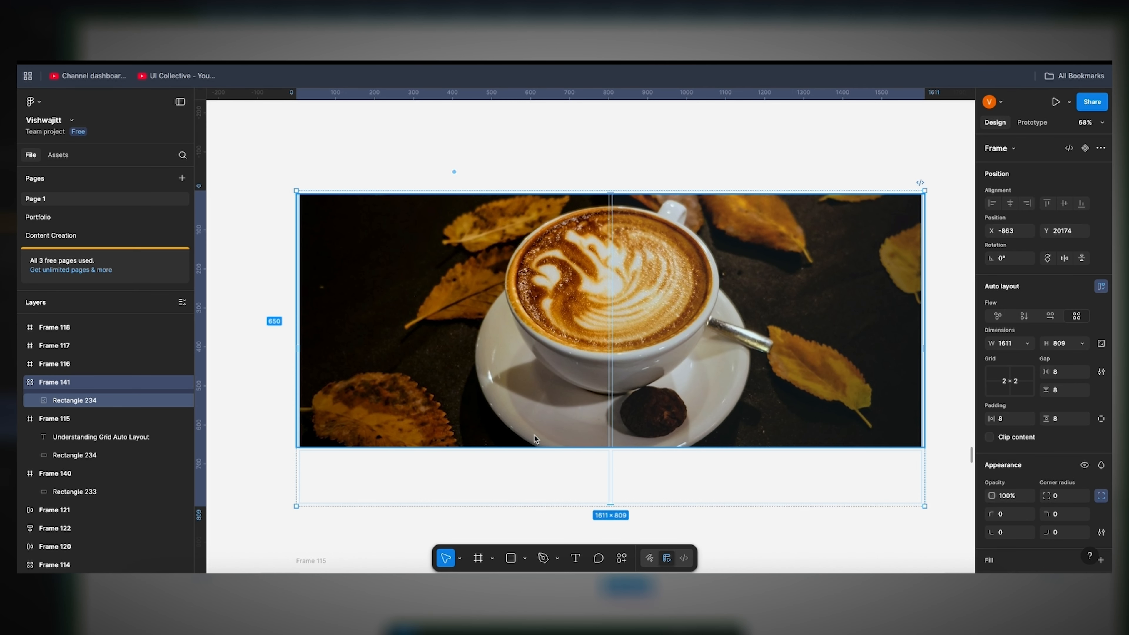
left_click(526, 314)
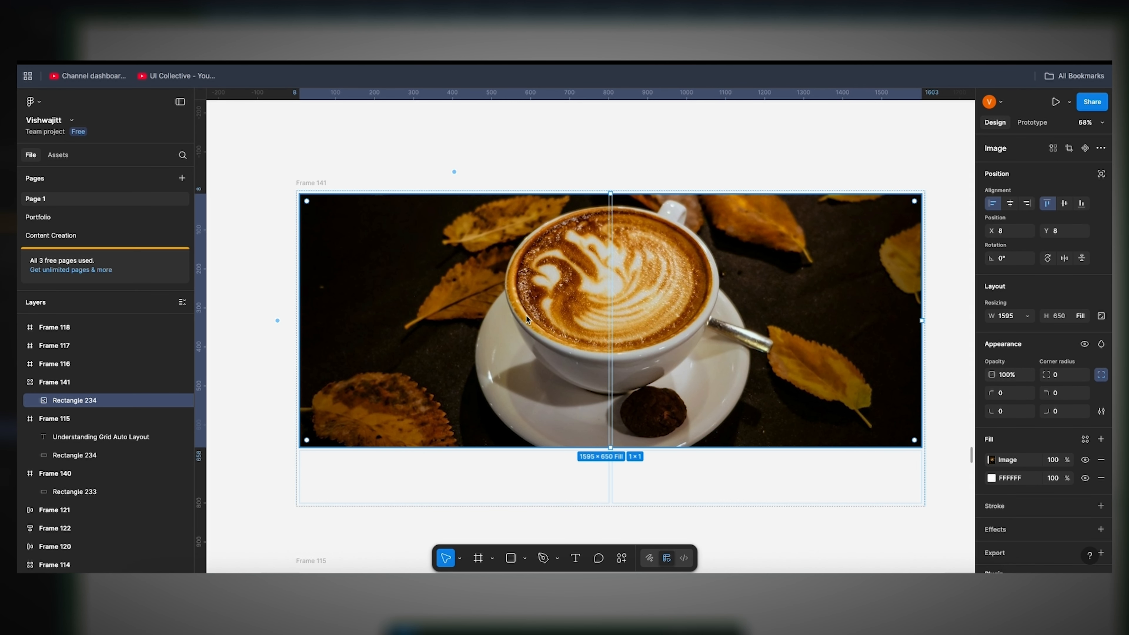
Step: Review the Understanding Grid Auto Layout slide, the food image layout in Frame 114 and the Vertical Auto Layout slide
scroll(526, 314, "down", 3)
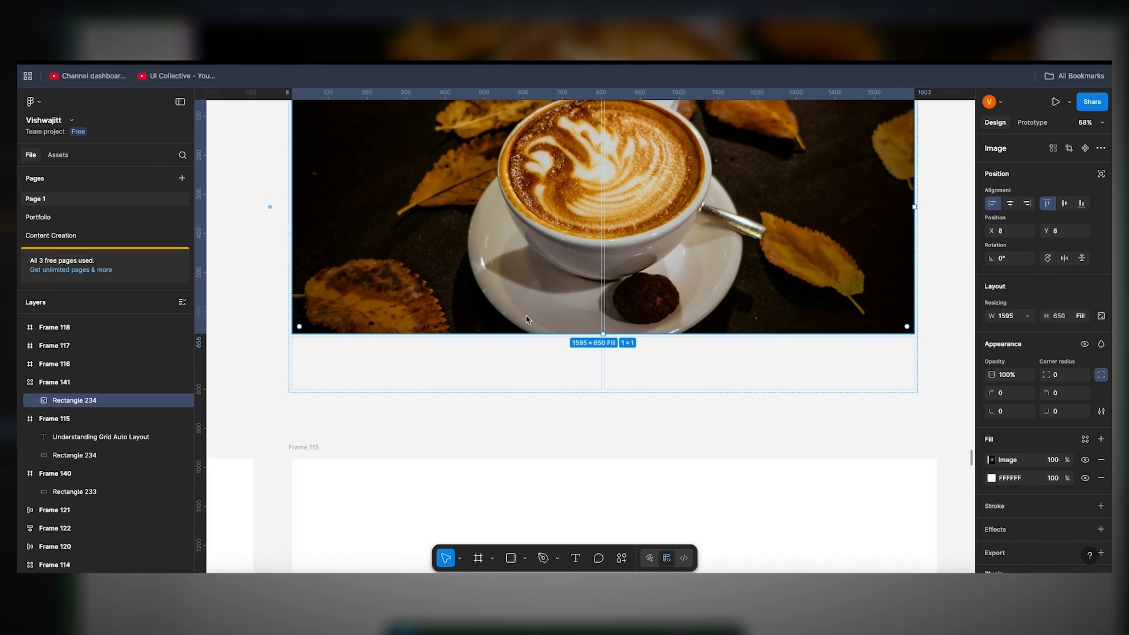
scroll(526, 314, "down", 2, "ctrl")
scroll(526, 314, "down", 4)
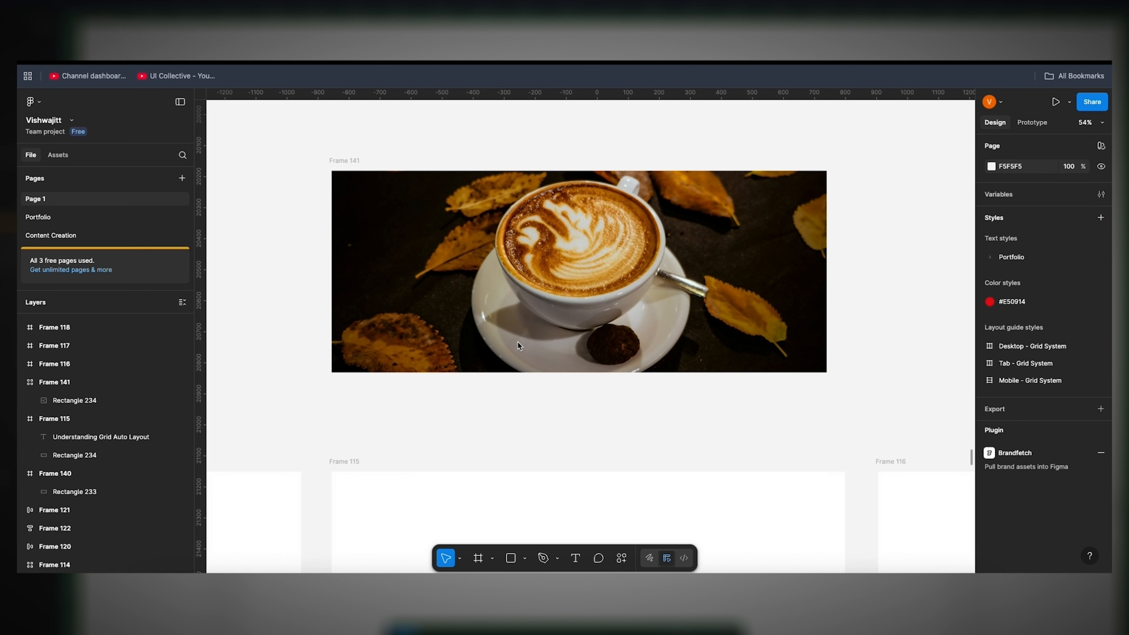
scroll(517, 343, "down", 6)
scroll(518, 345, "down", 1)
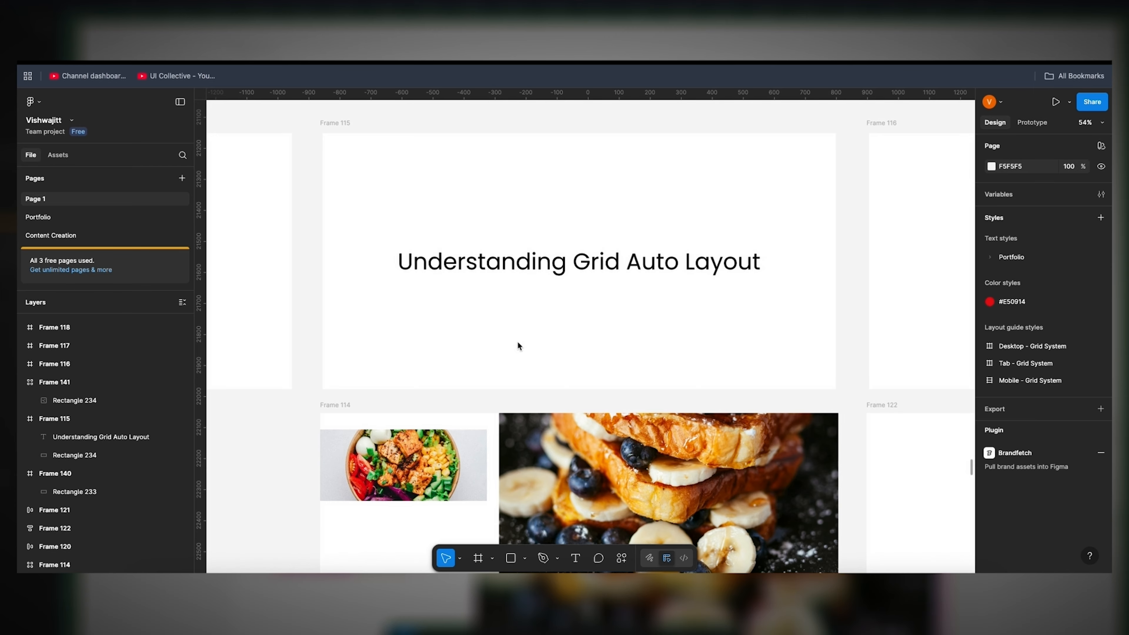
scroll(518, 346, "down", 8)
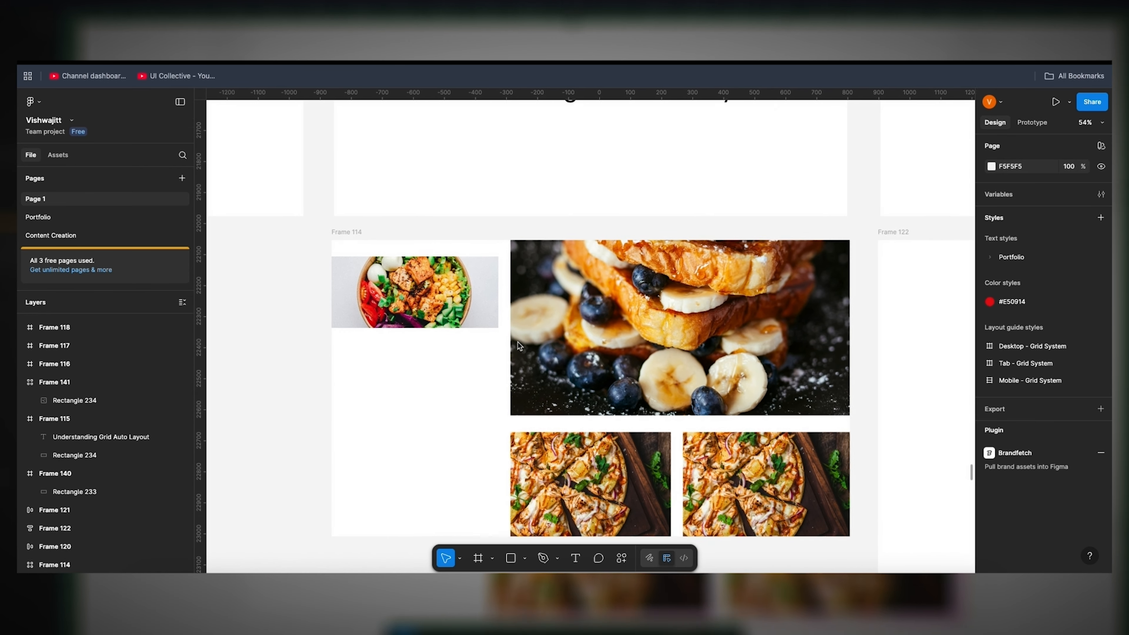
scroll(518, 343, "down", 1)
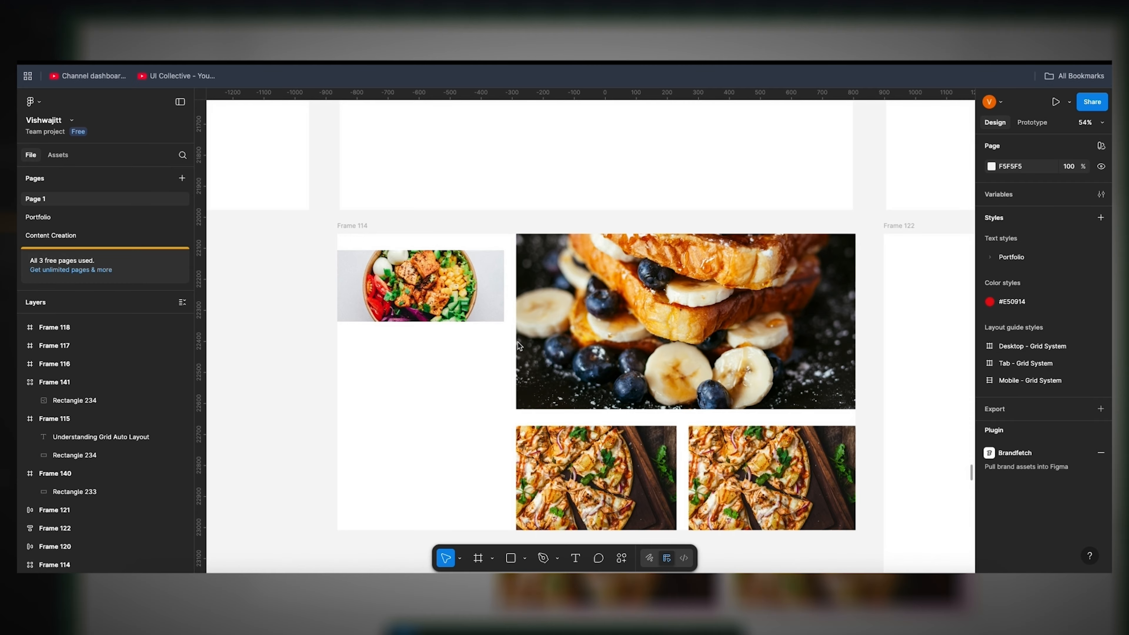
scroll(518, 342, "right", 5)
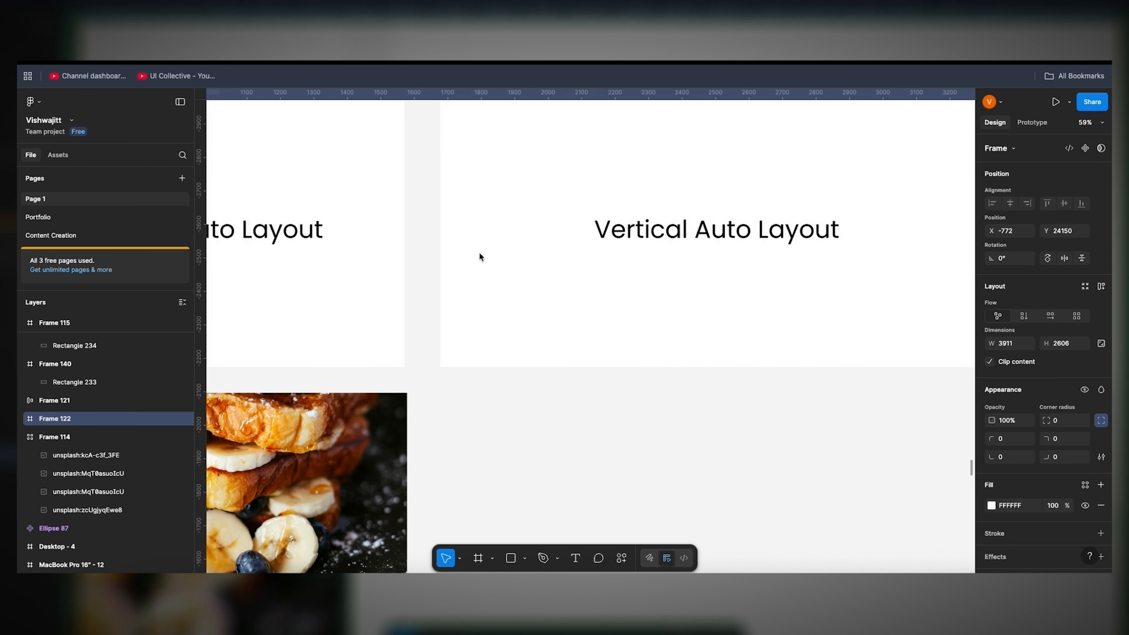
scroll(479, 253, "right", 3)
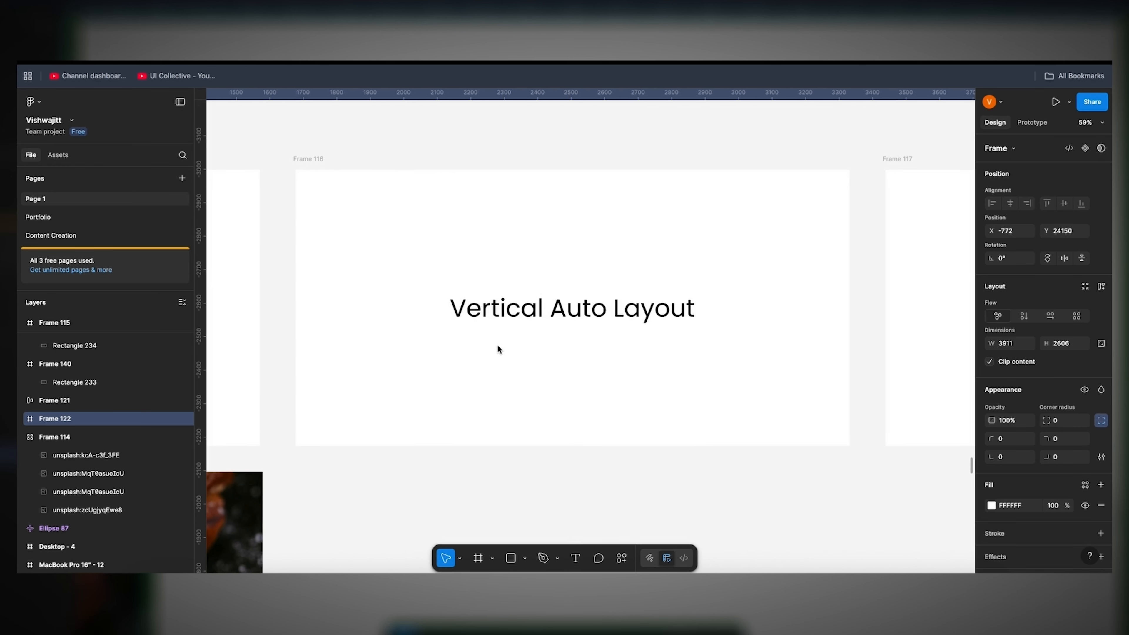
Step: Place four evenly spaced grey rectangles, each about 644 × 363, in a row across the middle of Frame 122
scroll(497, 345, "down", 5)
key("shift+2")
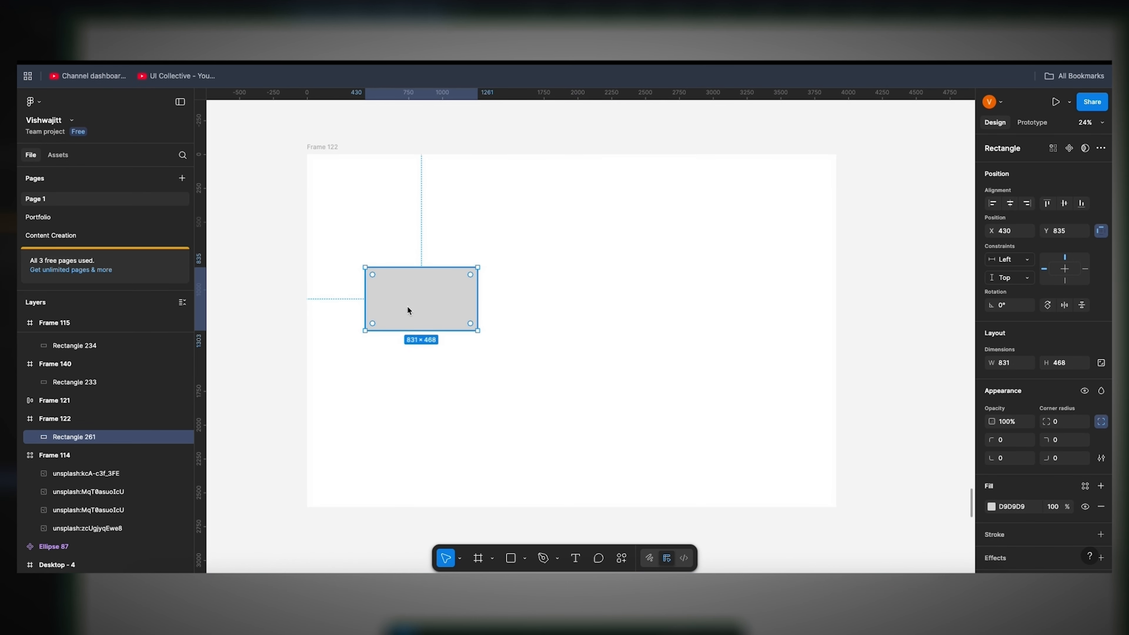
left_click_drag(408, 306, 535, 309)
left_click_drag(534, 309, 798, 308)
key("ctrl+a")
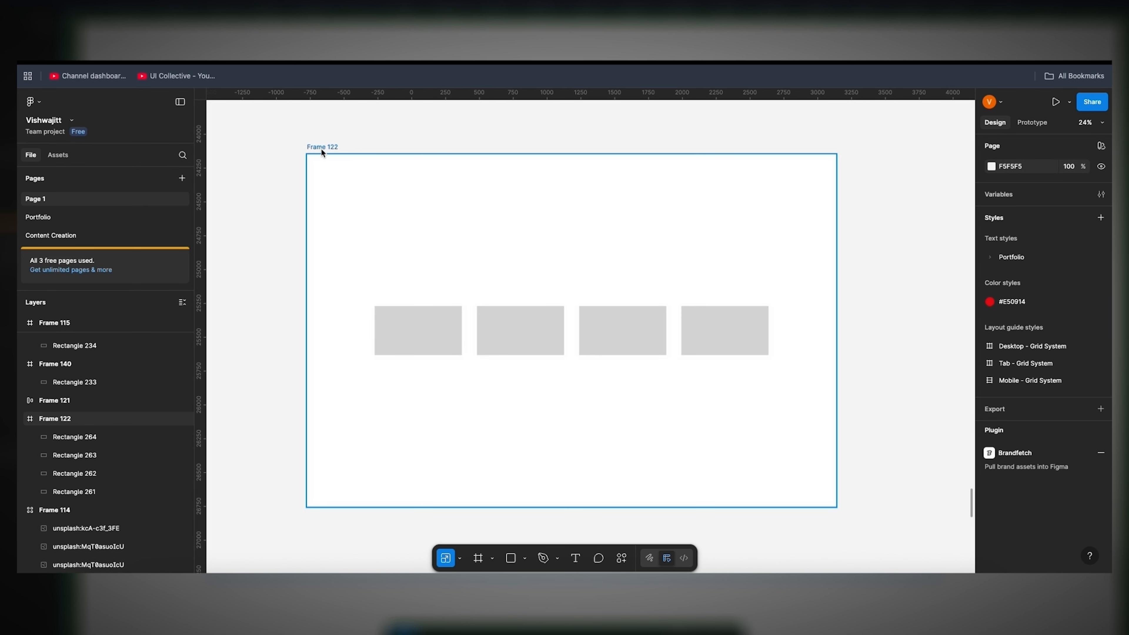
Step: Add auto layout to Frame 122 and set its flow to vertical so the four rectangles stack
left_click(322, 150)
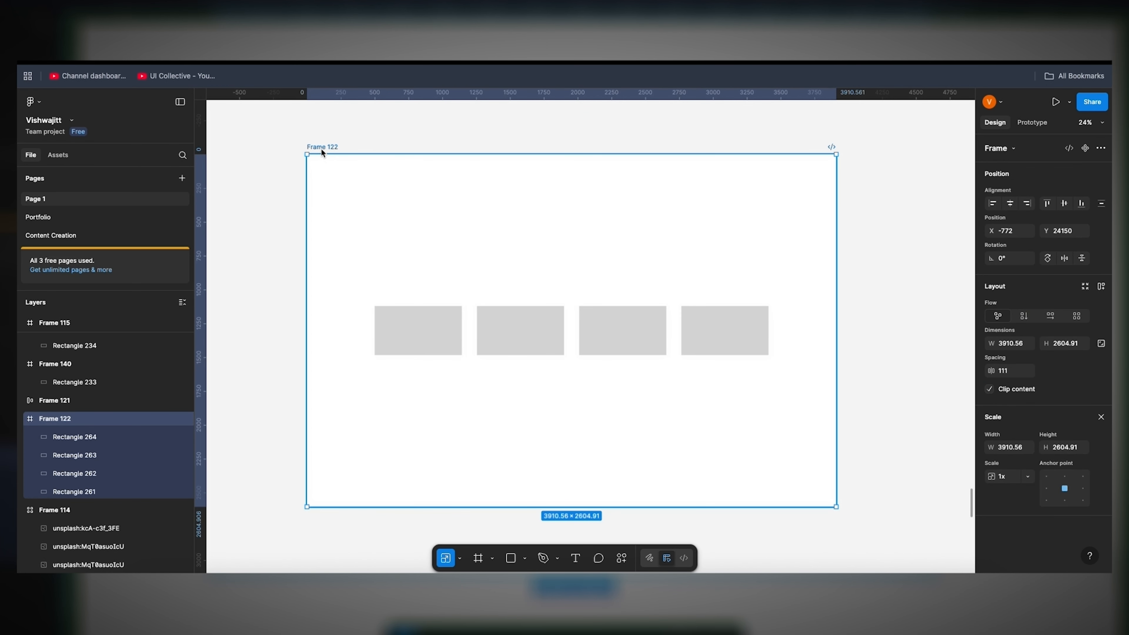
key("shift+a")
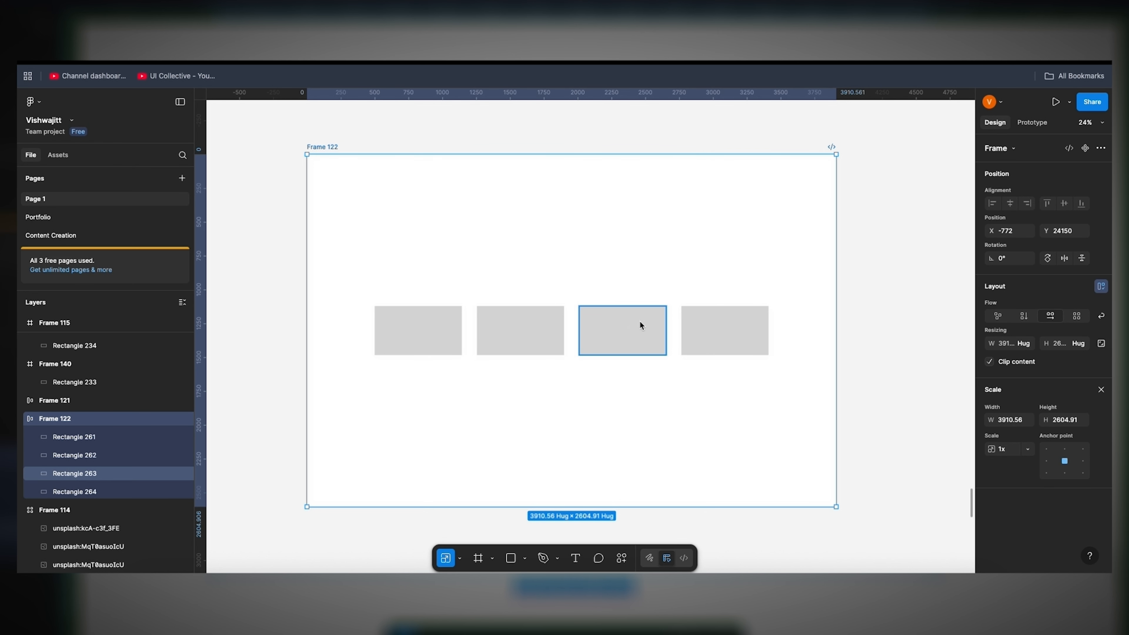
key("v")
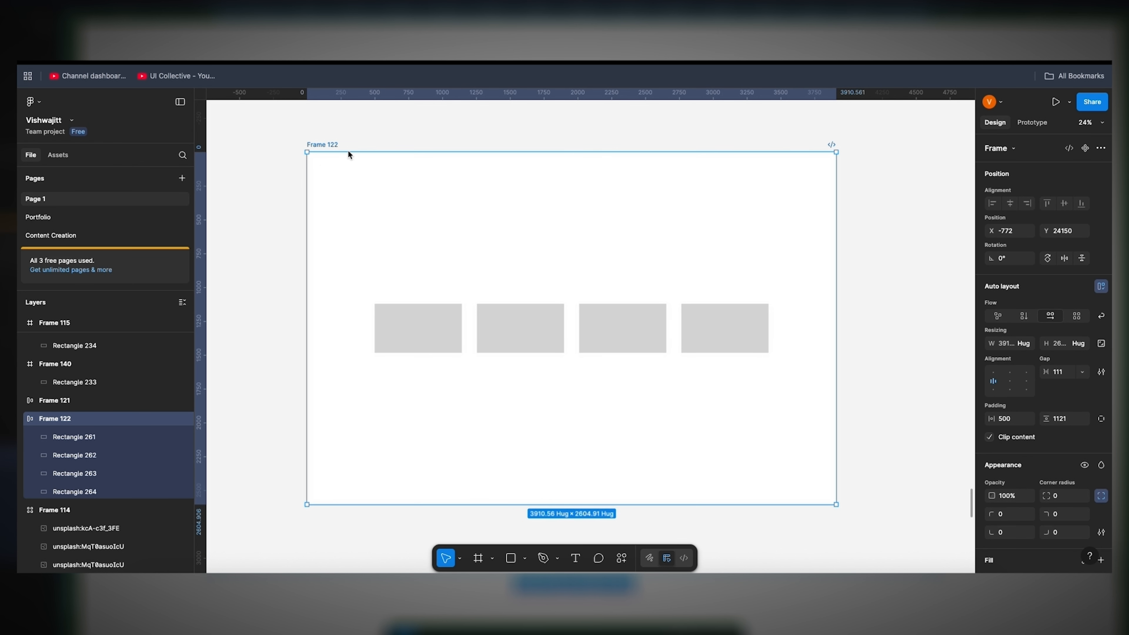
left_click(1022, 318)
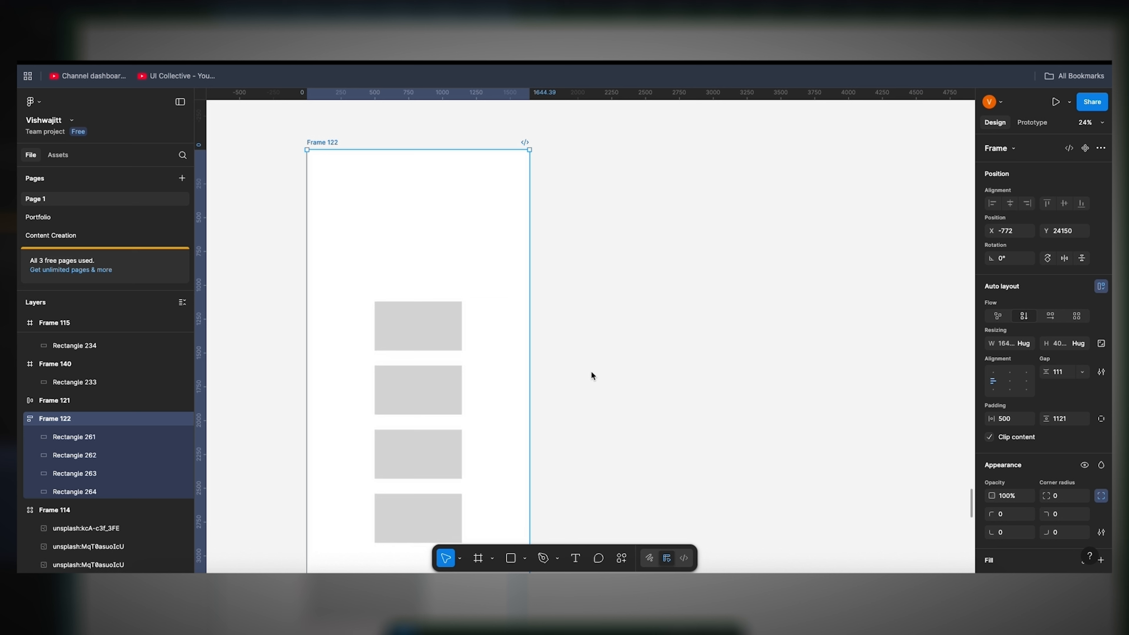
scroll(591, 370, "down", 2)
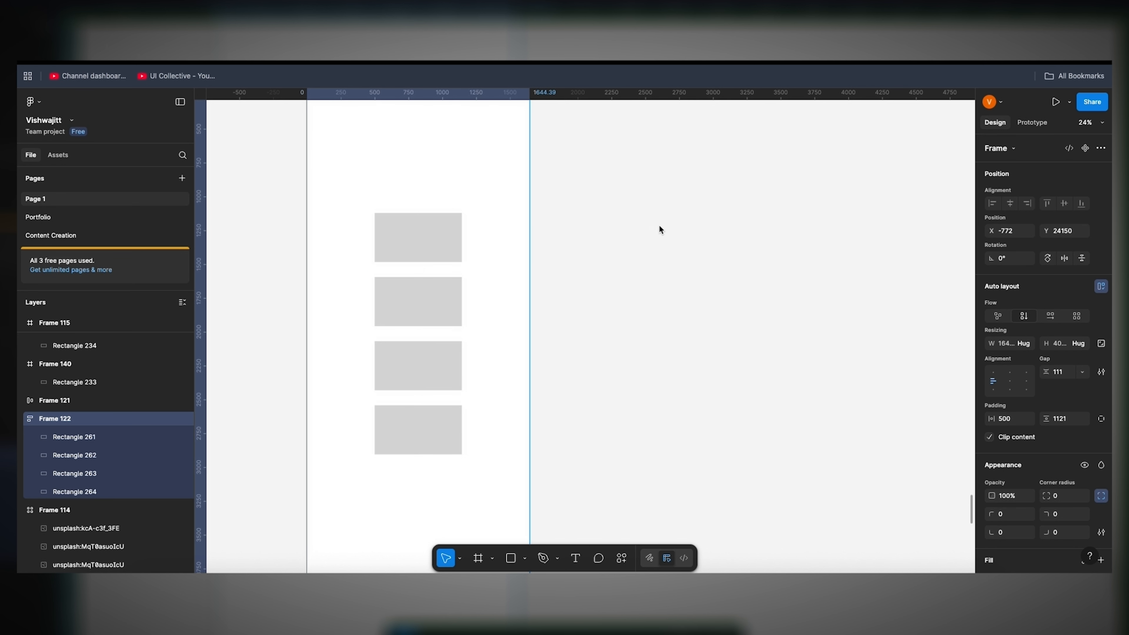
Step: Duplicate the last rectangle of the vertical stack until Frame 122 holds nine rectangles
left_click(431, 418)
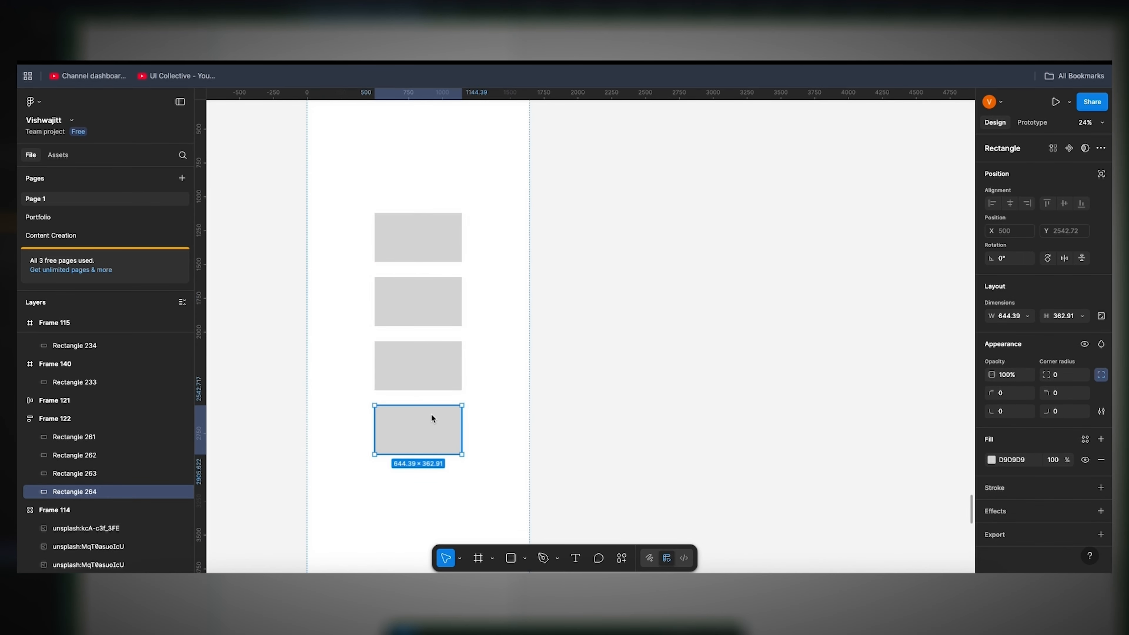
key("ctrl+d")
scroll(431, 419, "down", 2)
key("ctrl+d")
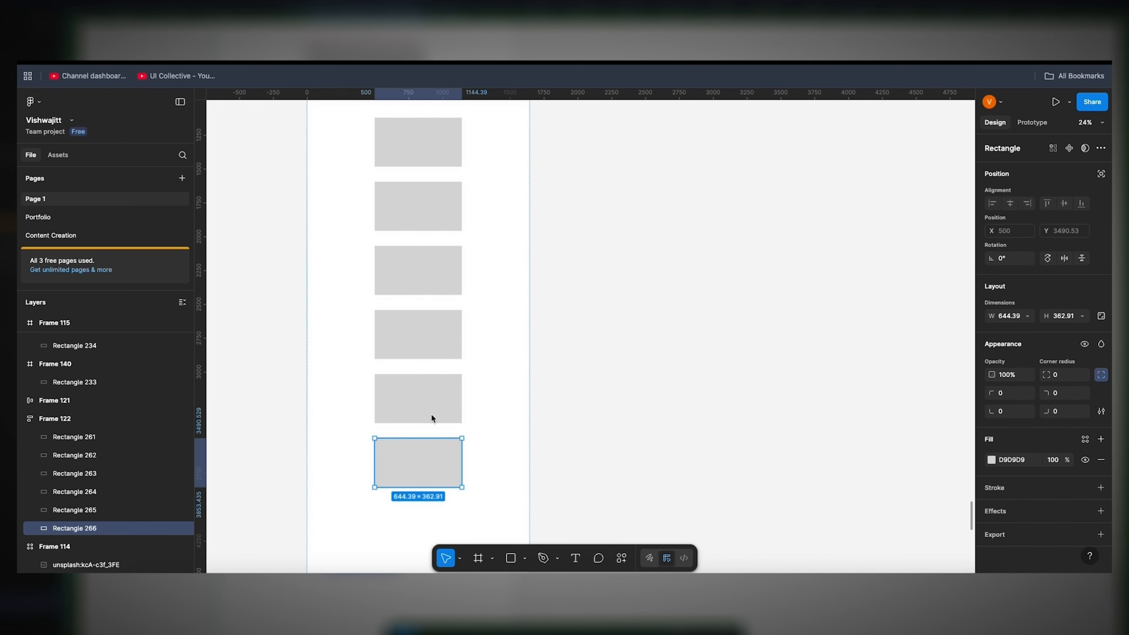
scroll(431, 413, "down", 1)
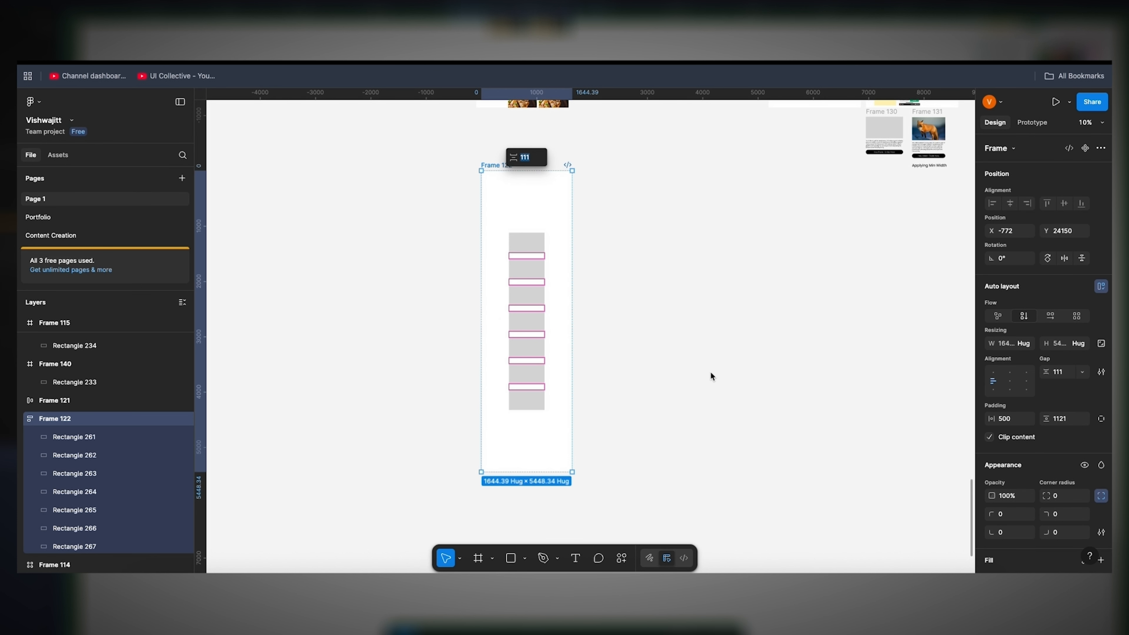
left_click(730, 368)
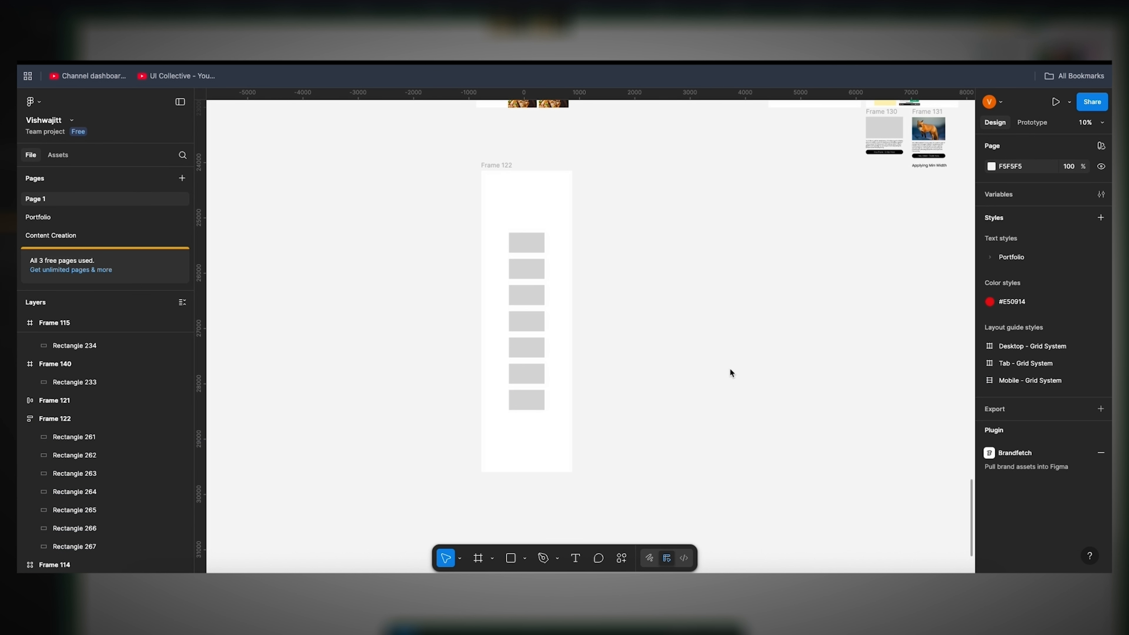
left_click(541, 393)
key("ctrl+d")
key("ctrl+d")
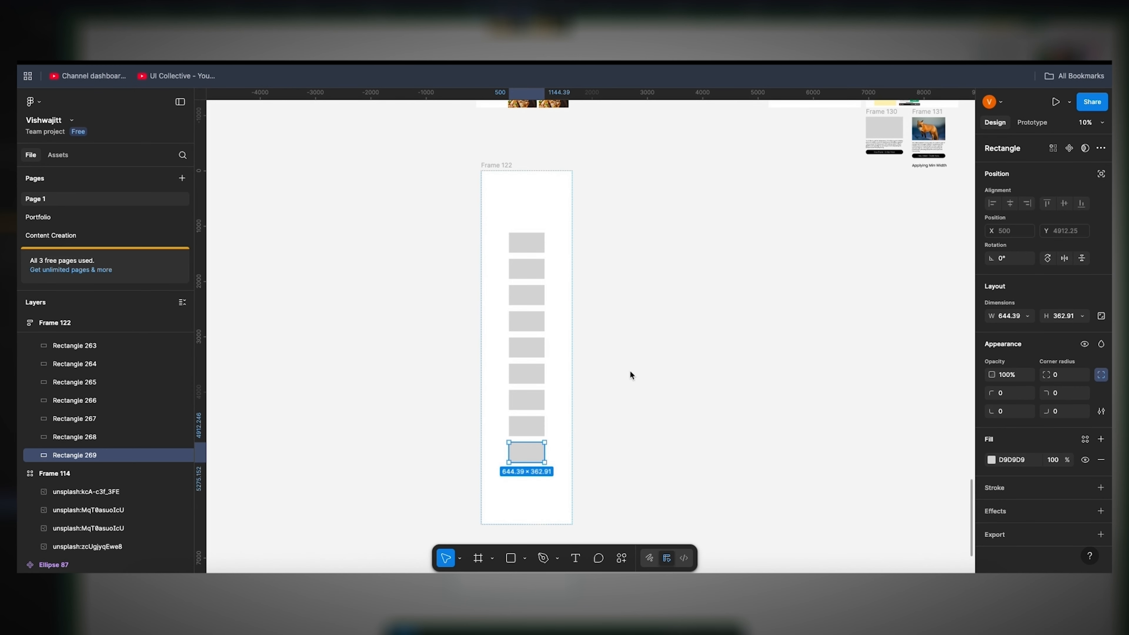
Step: Change Frame 122's auto layout flow to horizontal so the rectangles line up in one row
scroll(631, 372, "up", 5)
scroll(680, 276, "up", 3, "ctrl")
scroll(685, 262, "up", 3, "ctrl")
scroll(685, 262, "down", 5, "ctrl")
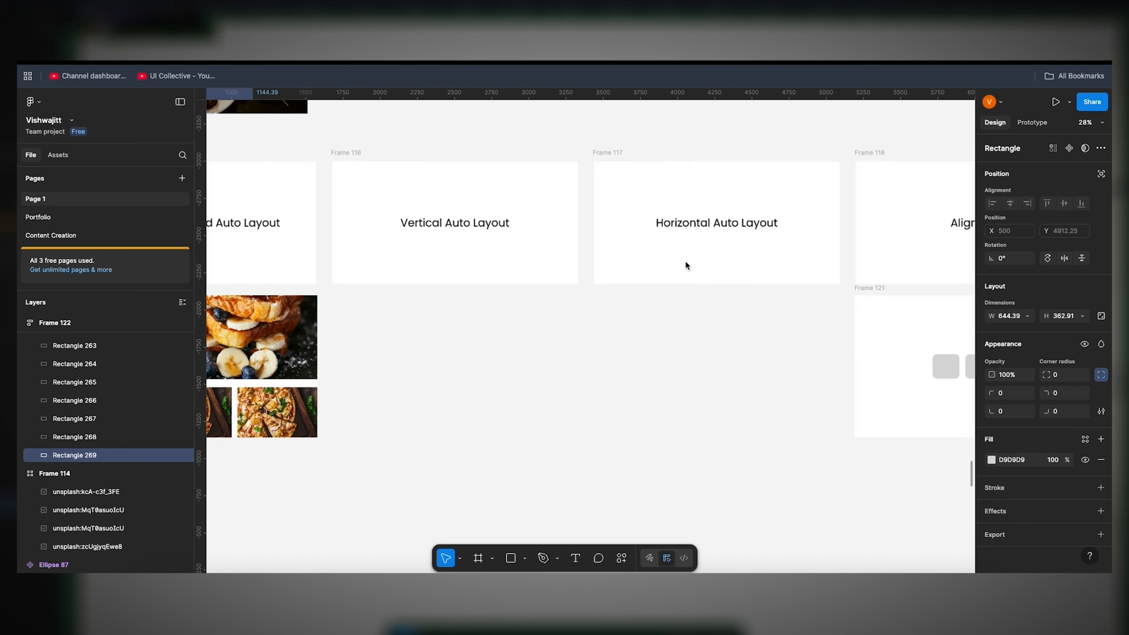
scroll(635, 376, "down", 6)
left_click(477, 154)
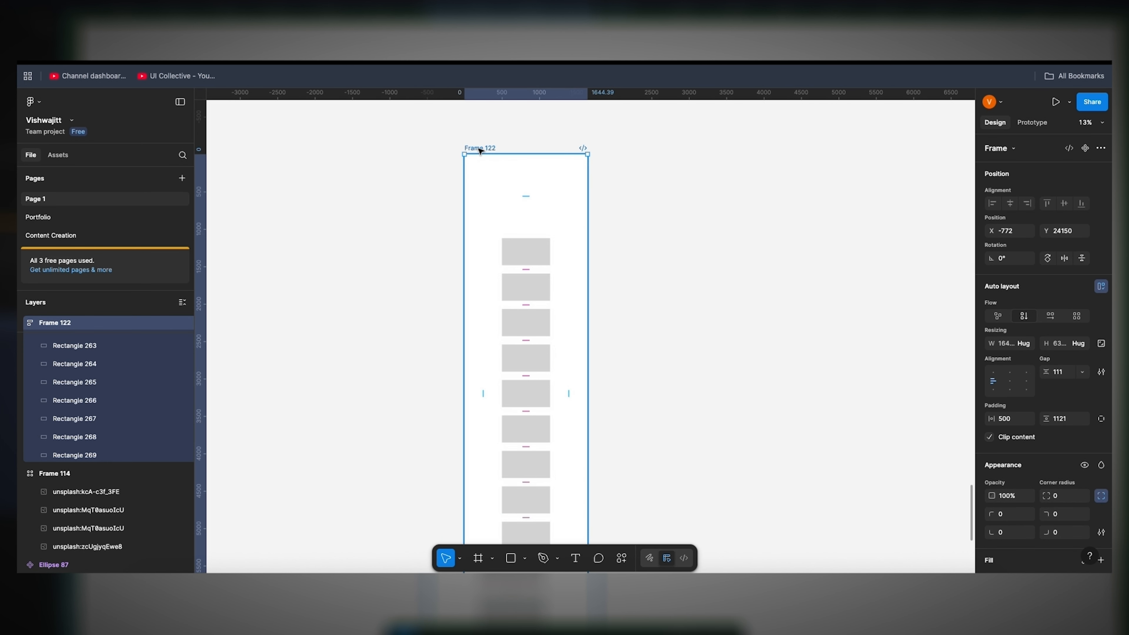
left_click(1046, 316)
scroll(876, 312, "right", 3)
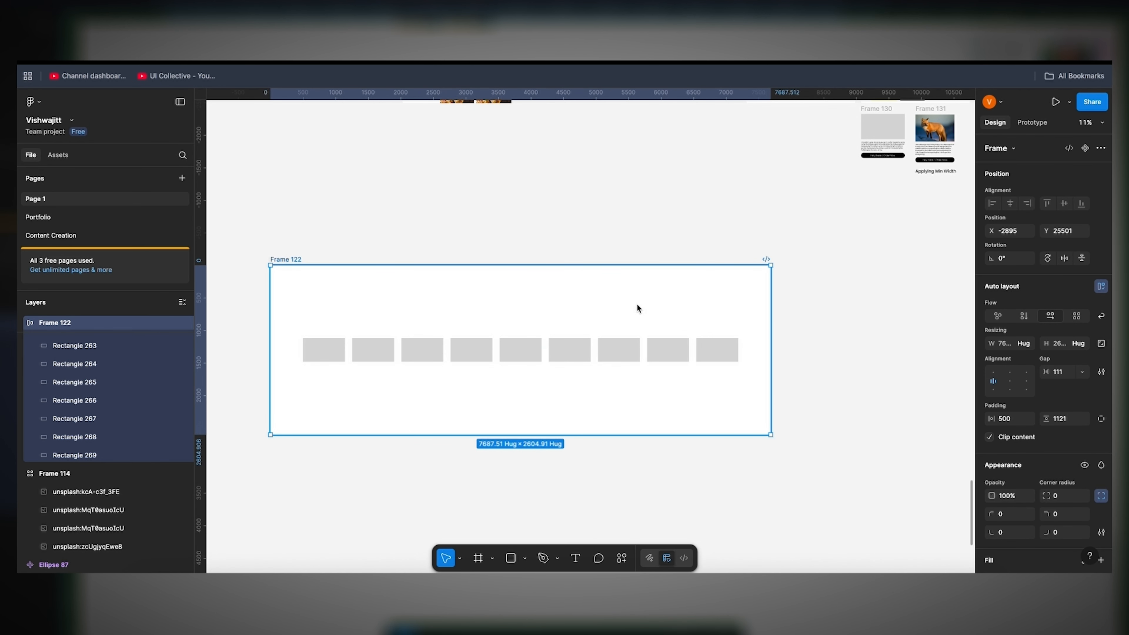
Step: Add two copies of the last rectangle to the end of the row in Frame 122
left_click(701, 348)
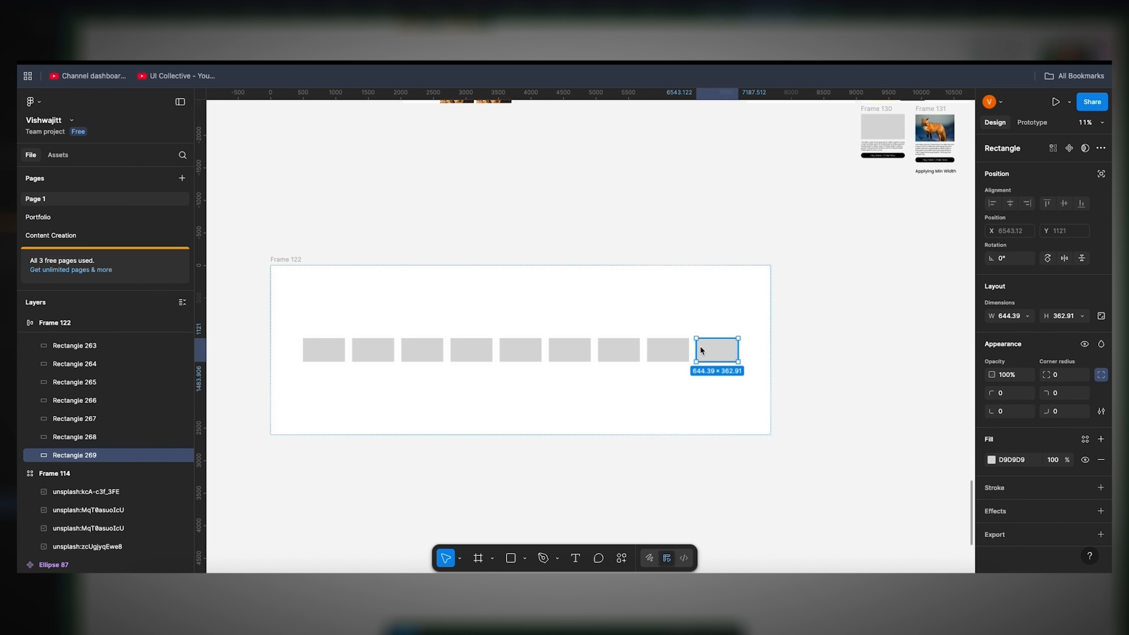
key("ctrl+d")
key("ctrl+d")
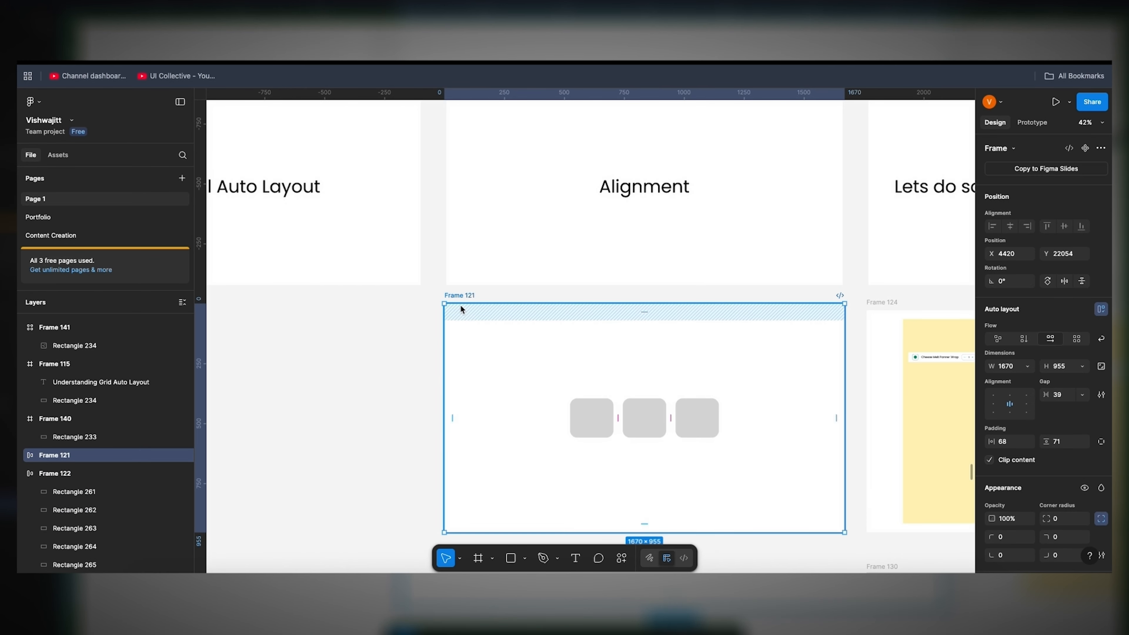
Step: Delete the last five rectangles from the row in Frame 122
scroll(403, 383, "down", 5)
scroll(402, 384, "down", 6)
scroll(403, 383, "left", 3)
scroll(402, 383, "down", 2)
scroll(401, 382, "down", 2)
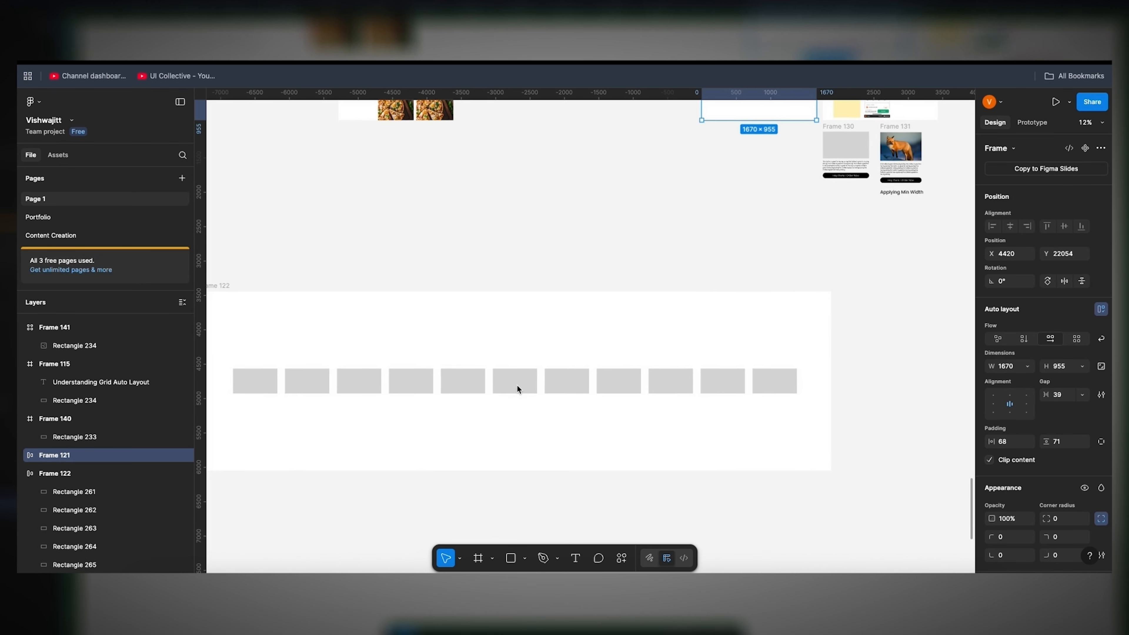
left_click(582, 370)
left_click(609, 370, "shift")
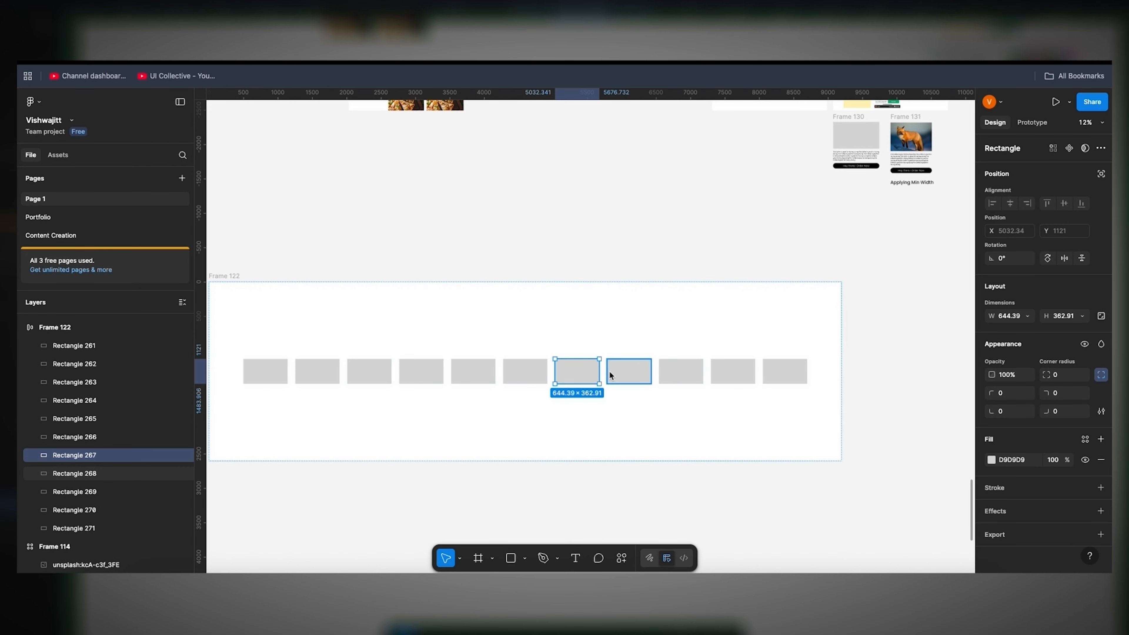
left_click(680, 371, "shift")
left_click(746, 370, "shift")
left_click(769, 372, "shift")
key("Delete")
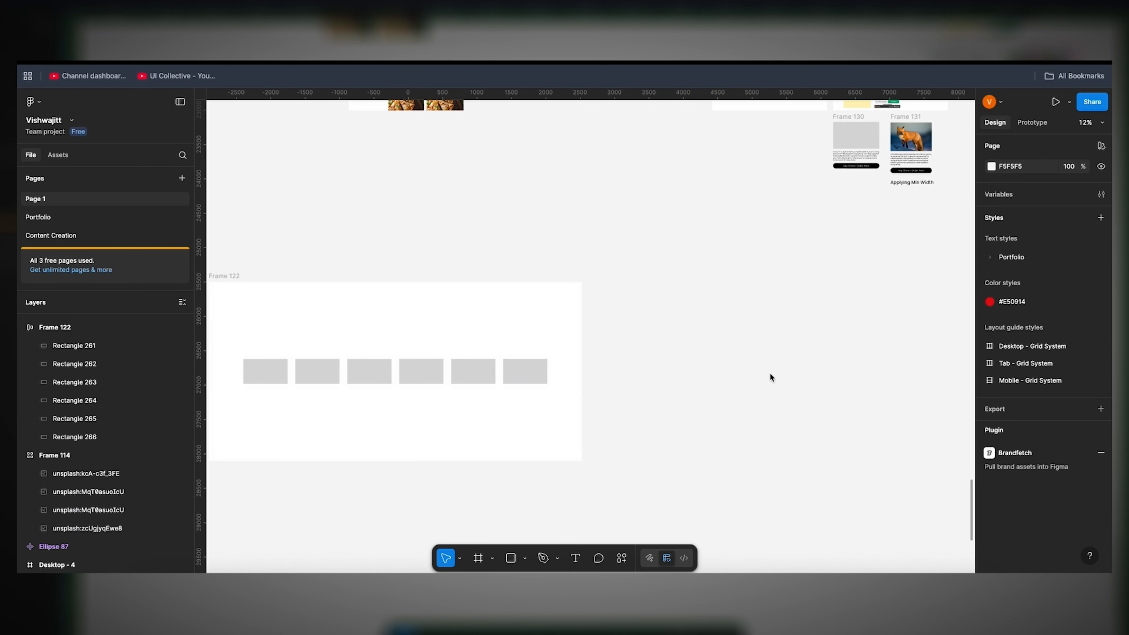
Step: Delete the last three rectangles from the row in Frame 122, keeping only the first three
left_click(464, 376)
left_click(513, 380, "shift")
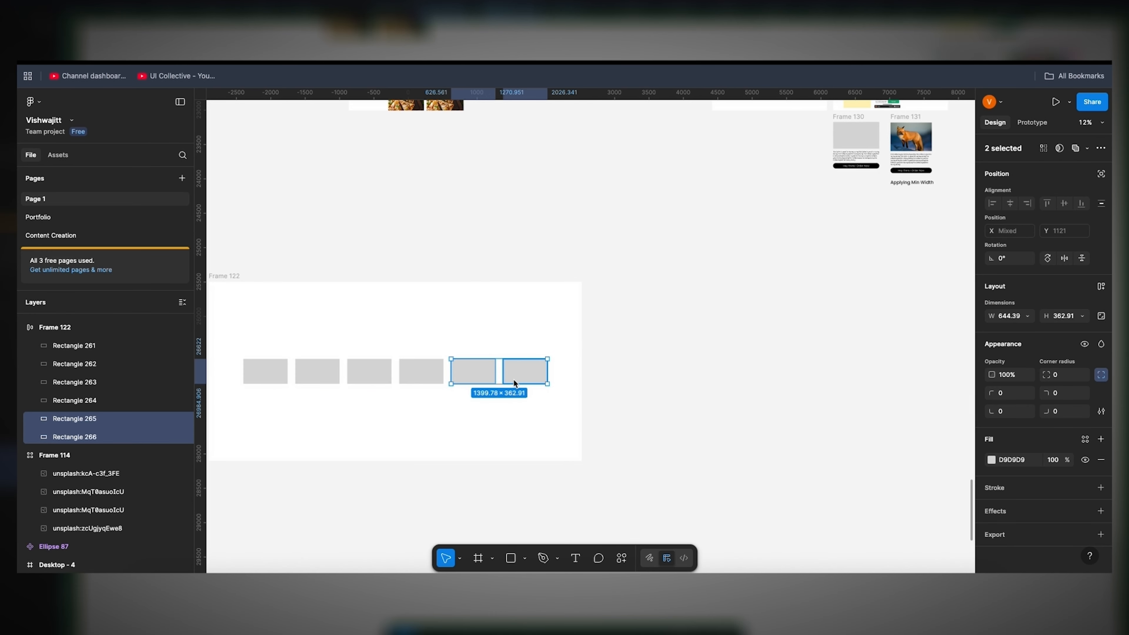
key("Delete")
left_click(432, 377)
key("Delete")
Step: Enlarge Frame 122 to about 7603 × 5319 by extending its lower-right corner
scroll(432, 379, "left", 3)
left_click(327, 290)
left_click_drag(530, 475, 837, 536)
left_click(871, 489)
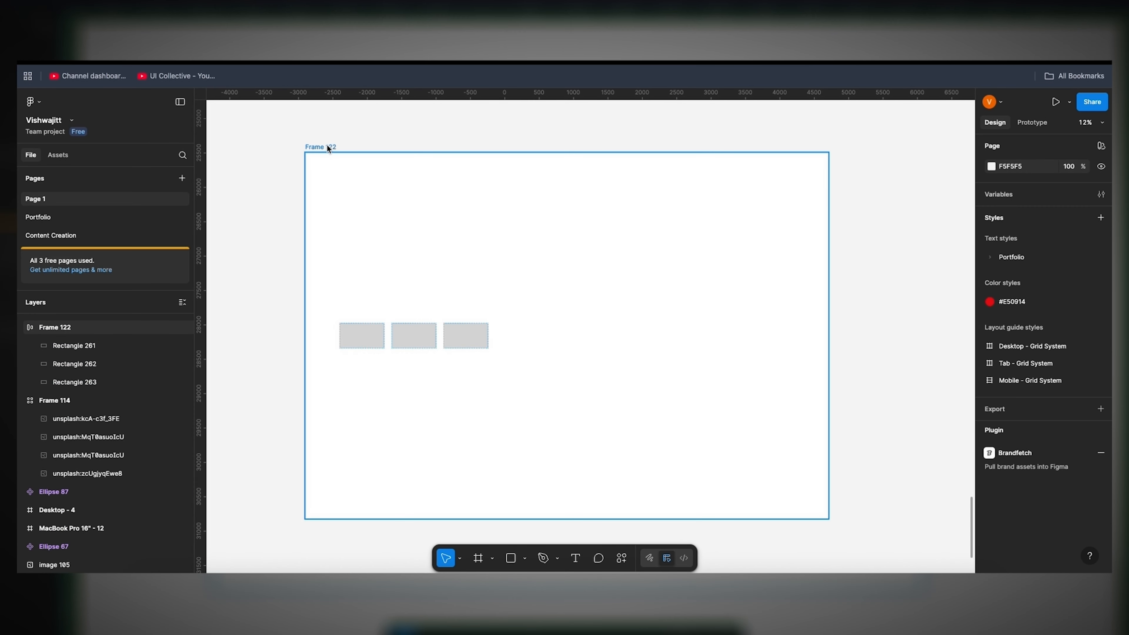
Step: Try aligning Frame 122's auto layout content to the center, right, bottom right, top right and top center in turn
left_click(328, 148)
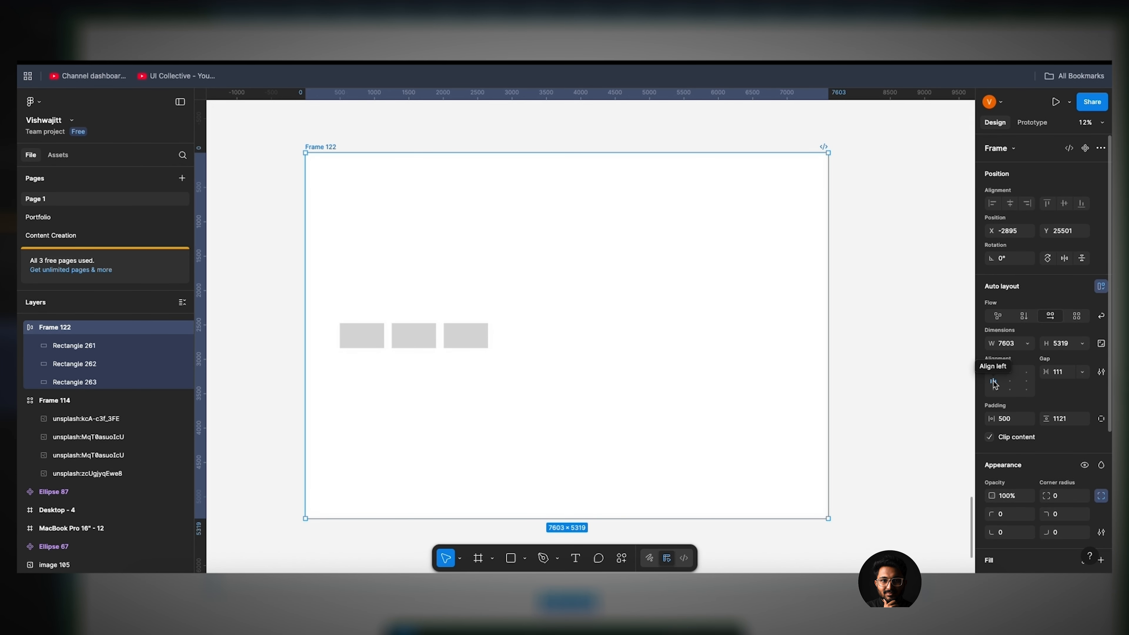
left_click(1006, 383)
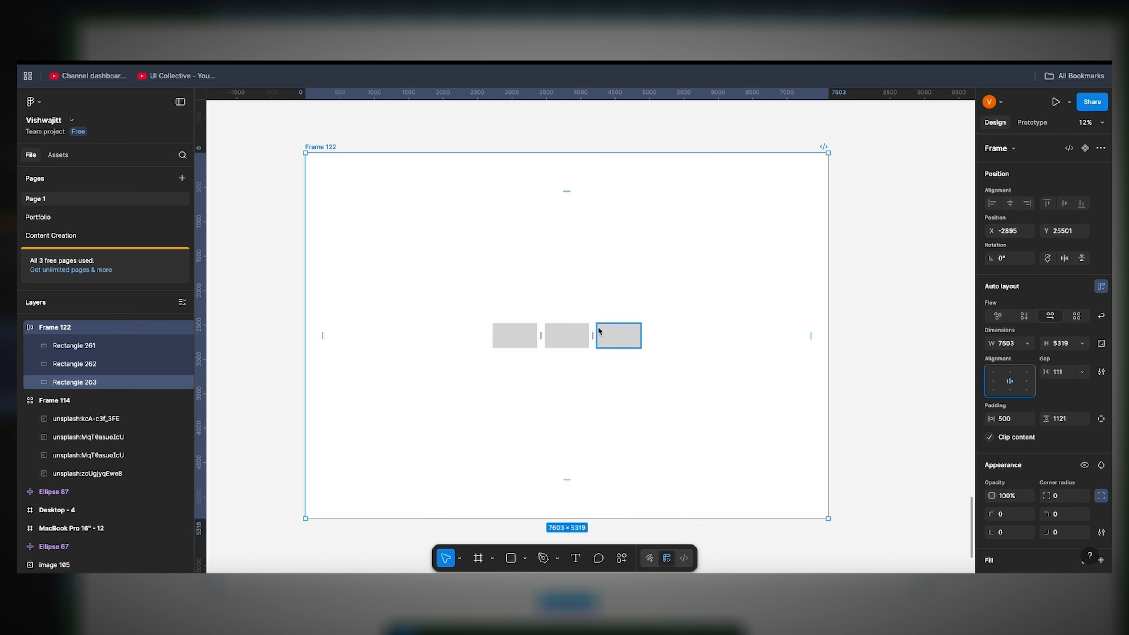
left_click(1030, 382)
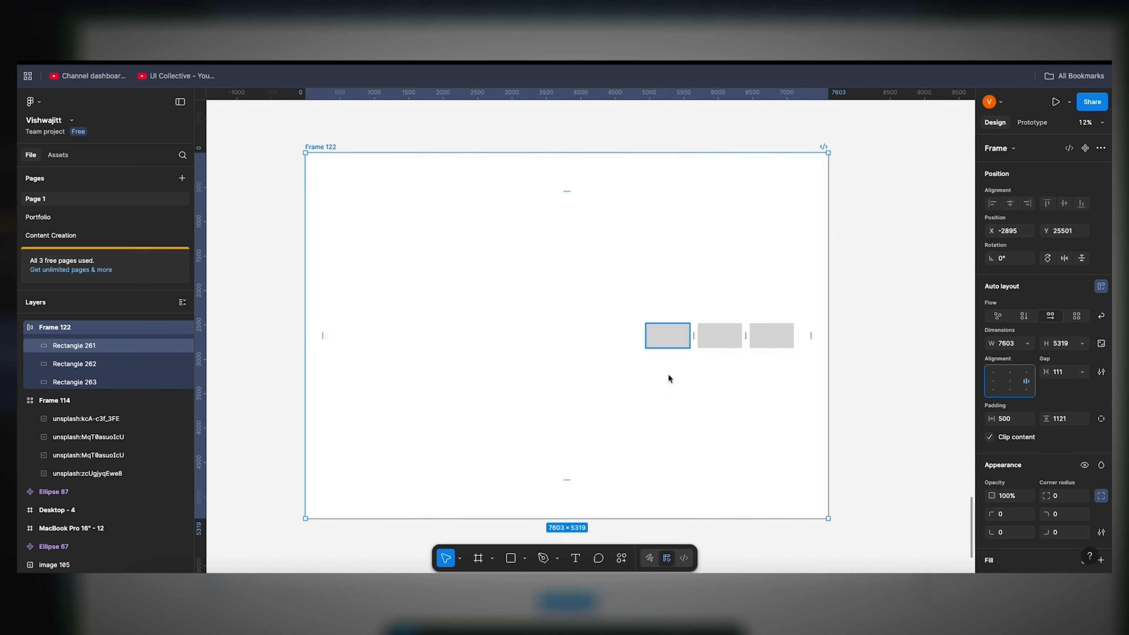
left_click(1026, 390)
left_click(1022, 373)
left_click(1011, 373)
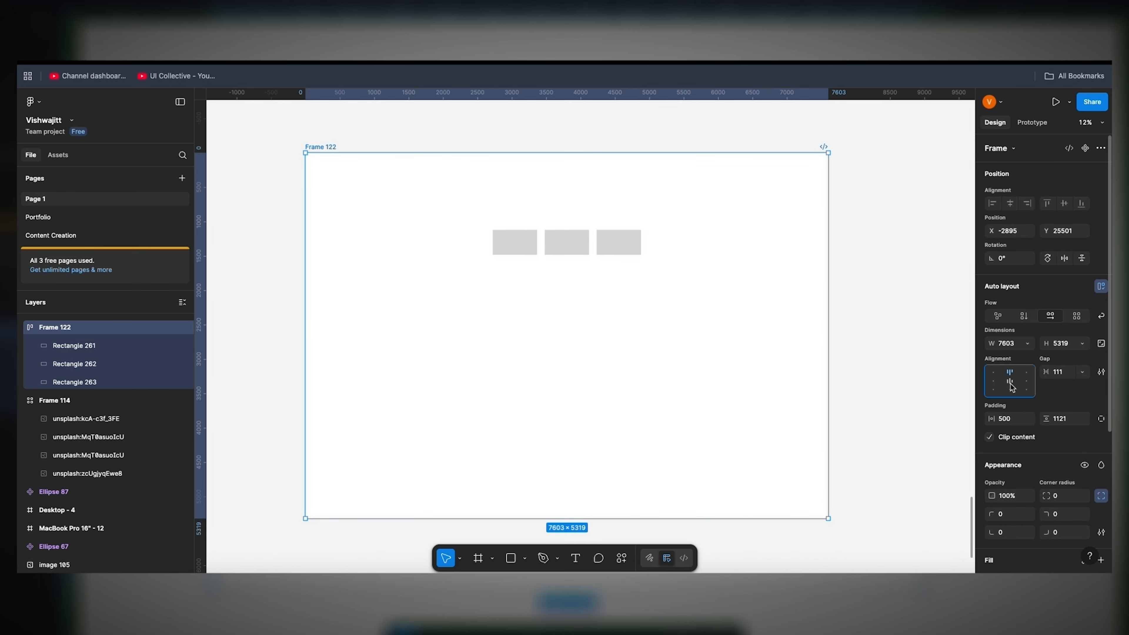
Step: Try the center, bottom center, bottom left and top left alignments on Frame 122, finishing with its content aligned left
left_click(1010, 381)
left_click(1010, 390)
left_click(994, 390)
left_click(994, 373)
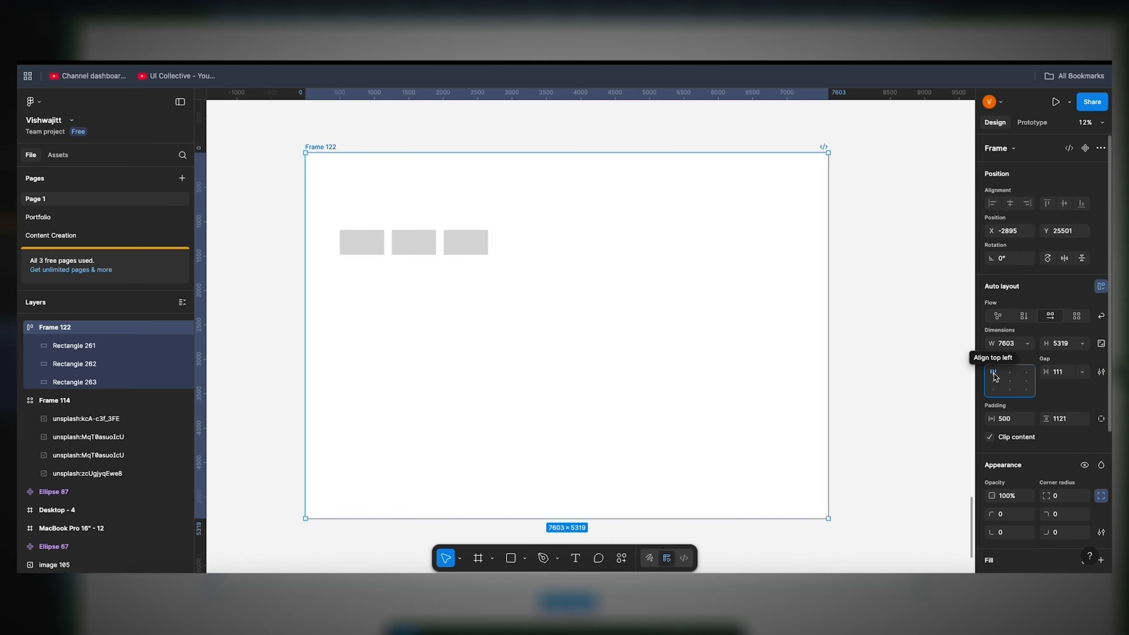
left_click(1010, 382)
left_click(994, 381)
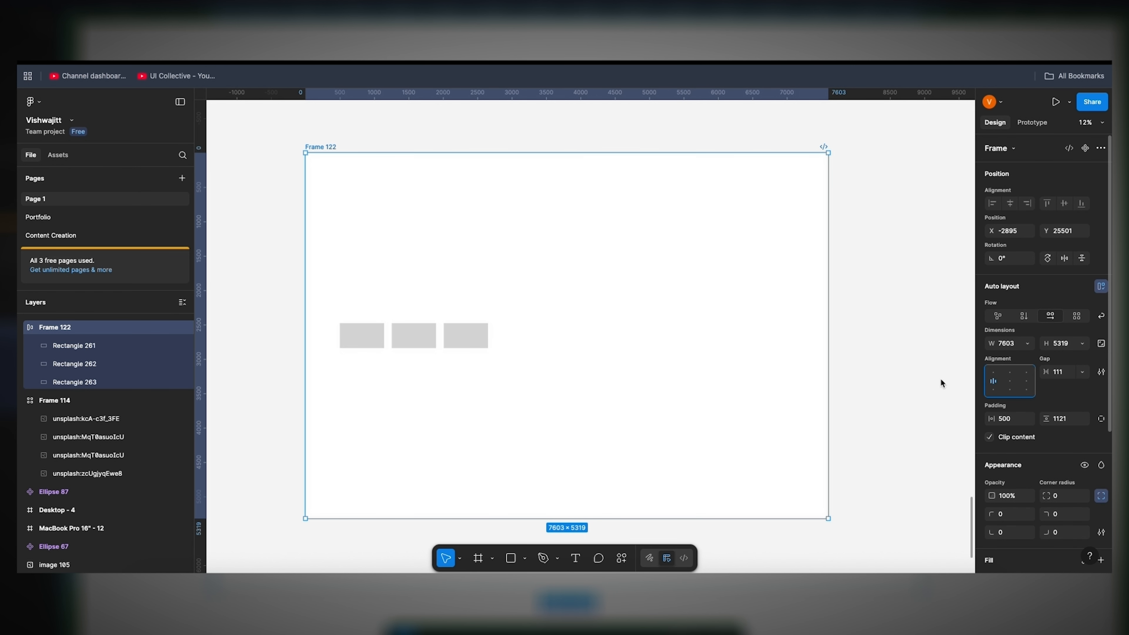
Step: Find the practical implementation example in Frame 124 and inspect the auto layout settings of the Cheese Melt Panner Wrap row
scroll(508, 291, "up", 15)
scroll(509, 294, "right", 10)
scroll(509, 293, "down", 8)
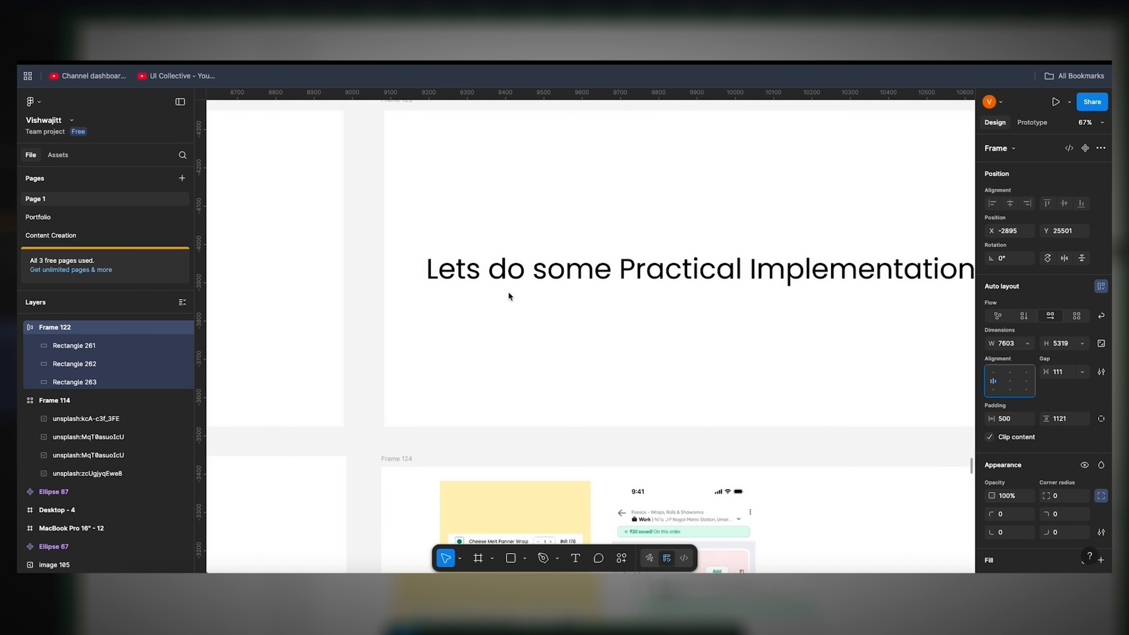
scroll(508, 292, "down", 2)
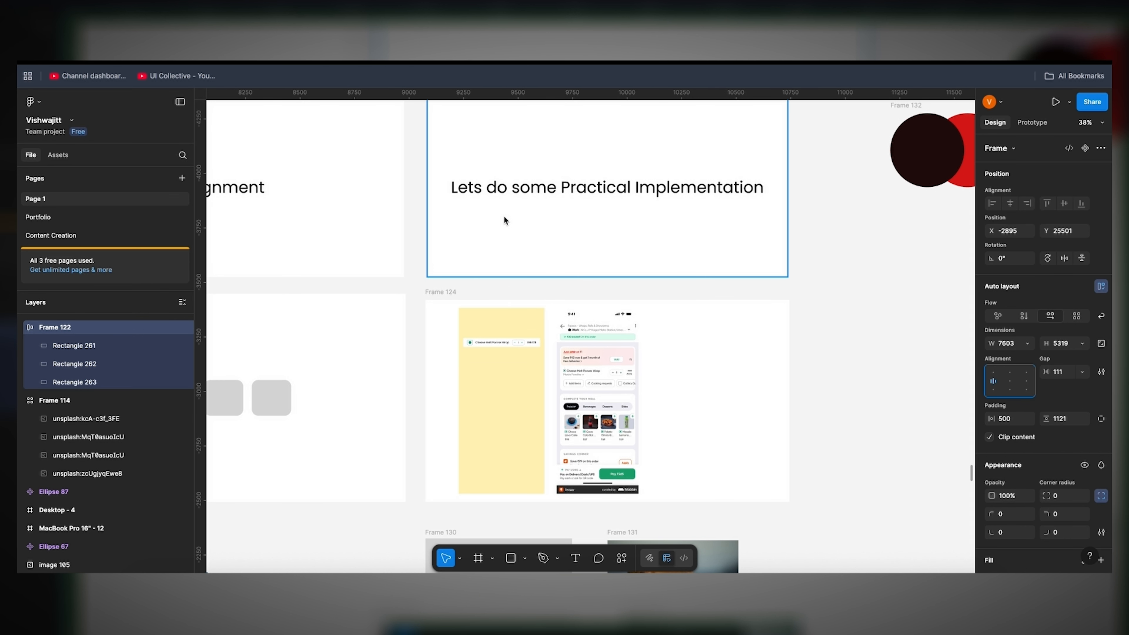
scroll(503, 215, "down", 2)
scroll(630, 267, "up", 10)
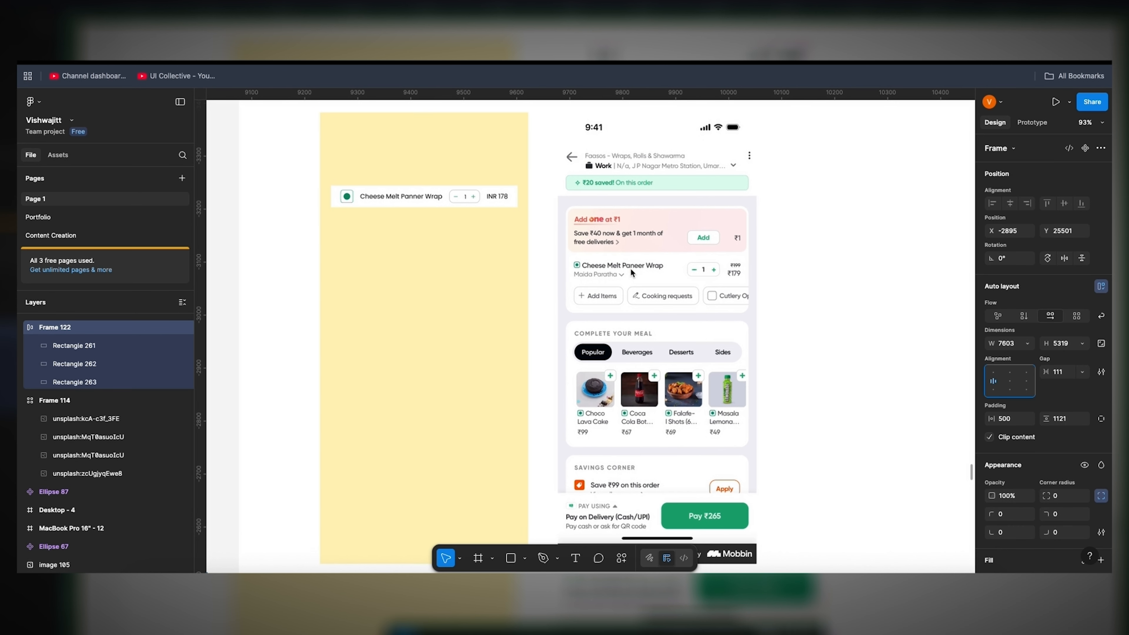
scroll(630, 268, "down", 2)
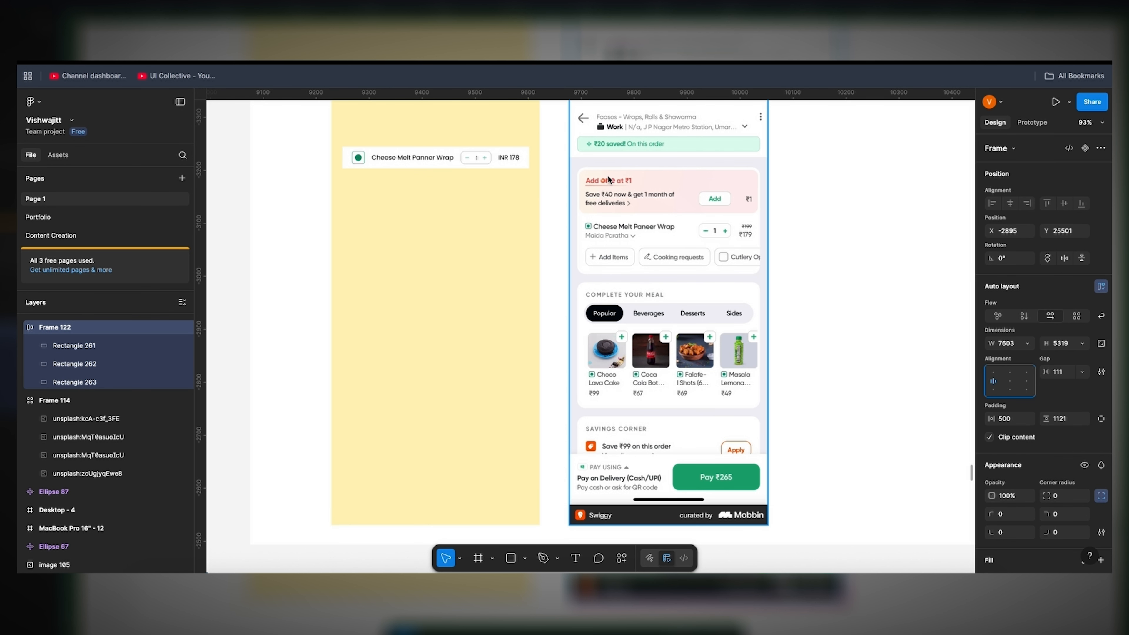
left_click(424, 161)
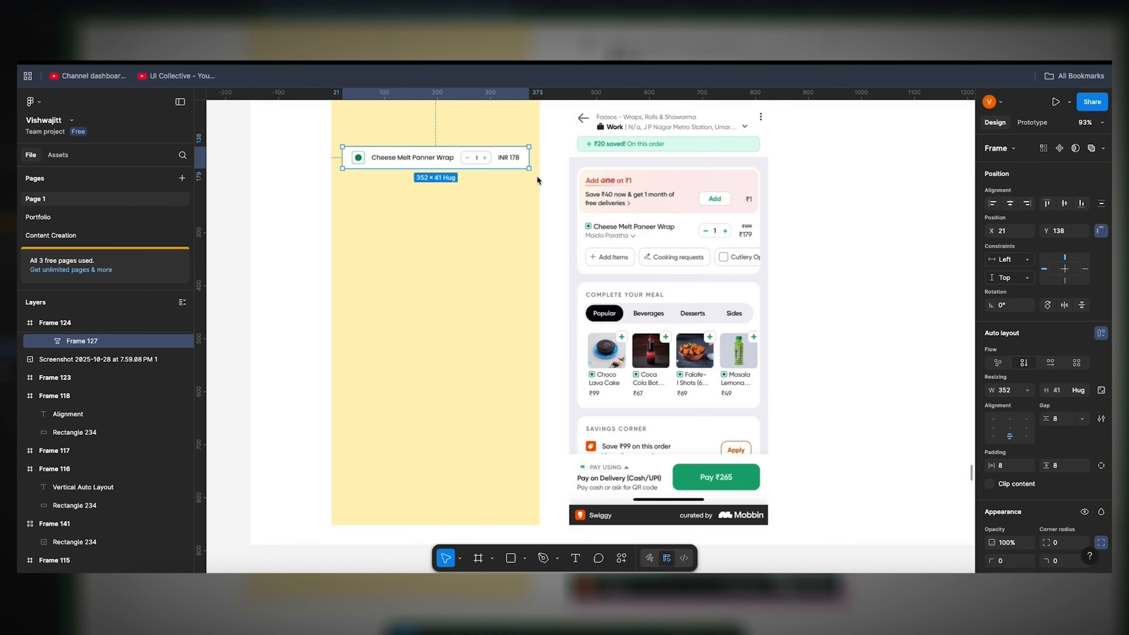
double_click(421, 153)
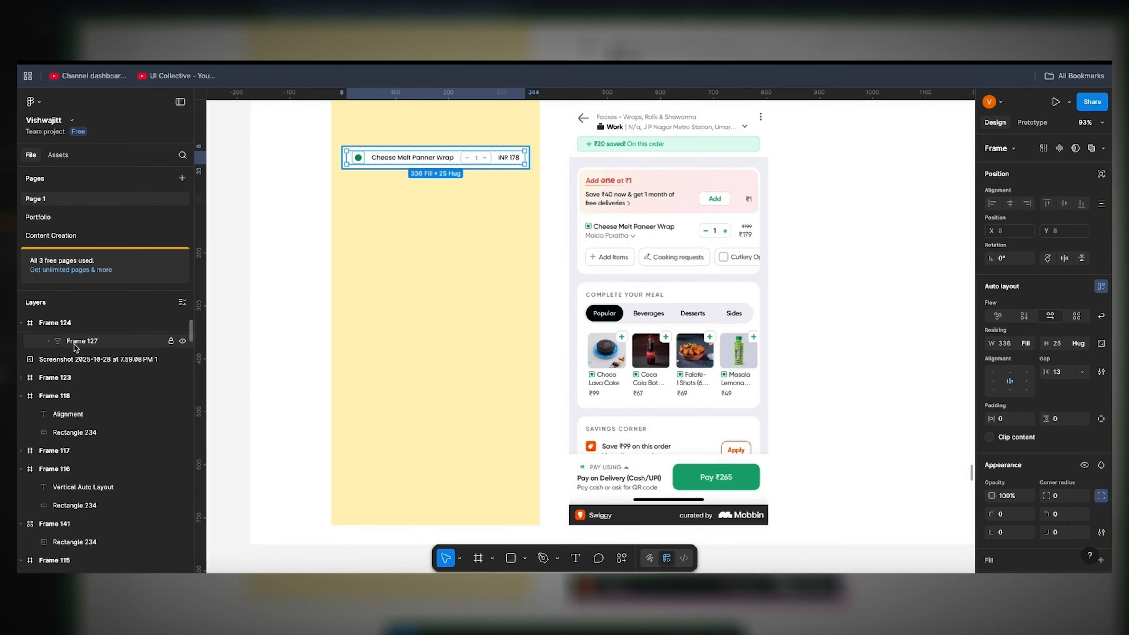
Step: Expand Frame 127 and its nested Frame 125 inside iPhone 16 - 2 to examine the row's layer structure
scroll(76, 348, "up", 2)
scroll(370, 162, "down", 1)
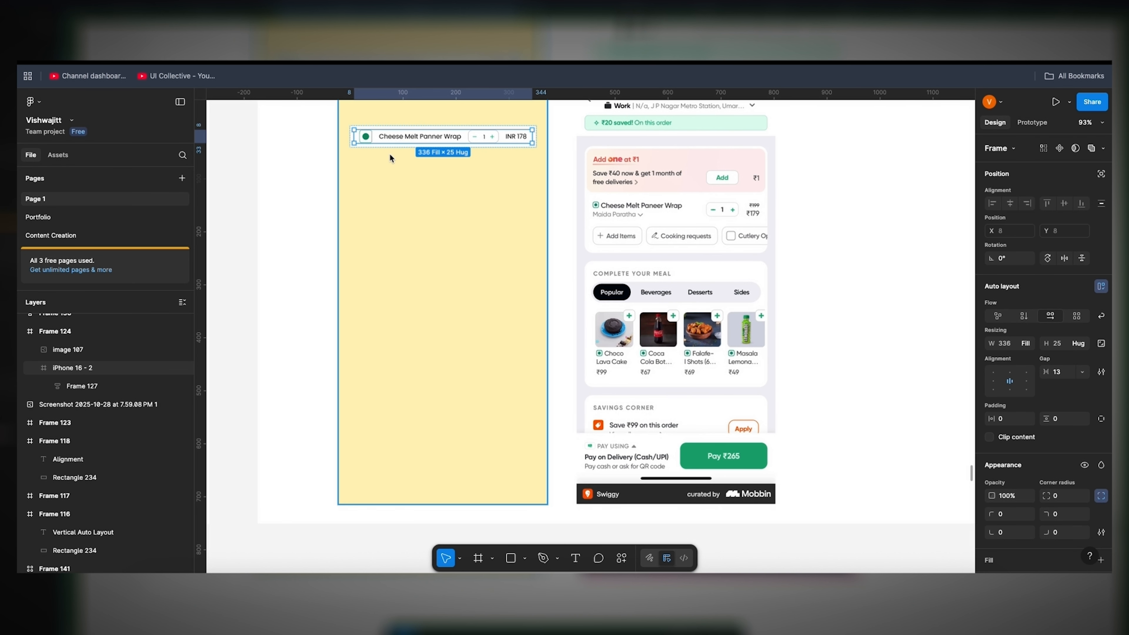
left_click(383, 140)
left_click(59, 391)
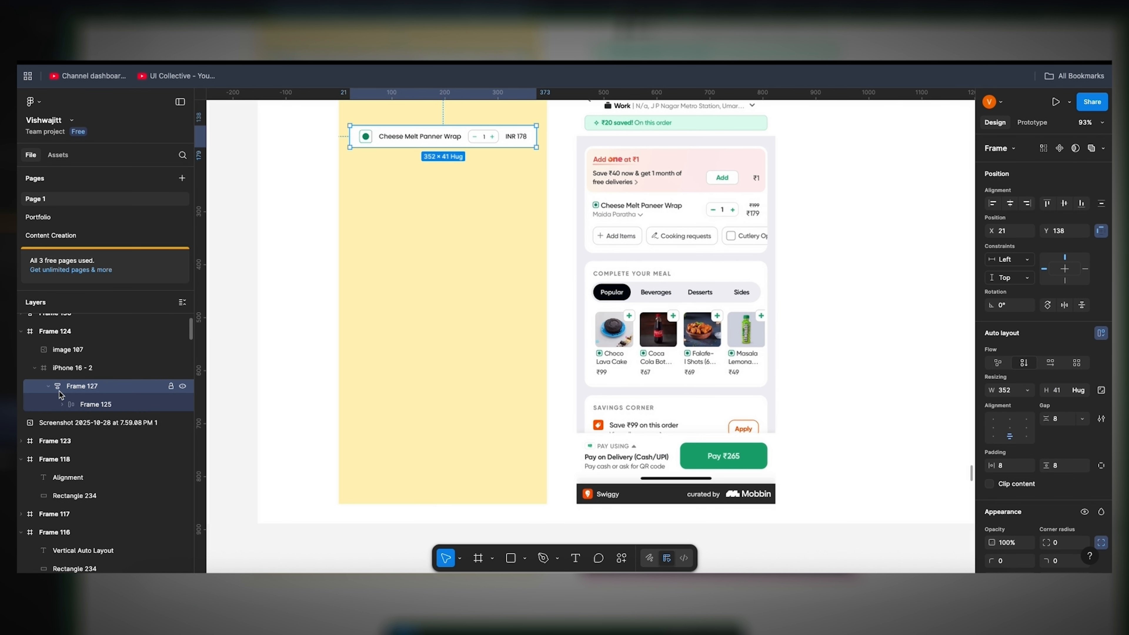
left_click(64, 407)
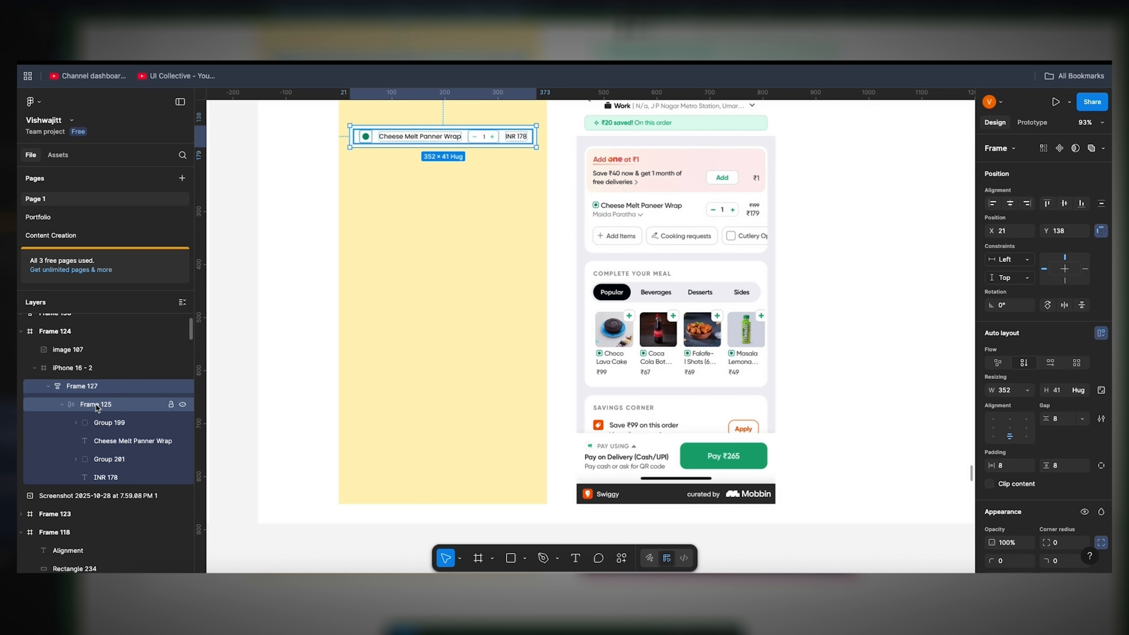
Step: Duplicate the Frame 125 item row three times inside Frame 127 and select the parent frame to review the stack
left_click(62, 405)
left_click(97, 406)
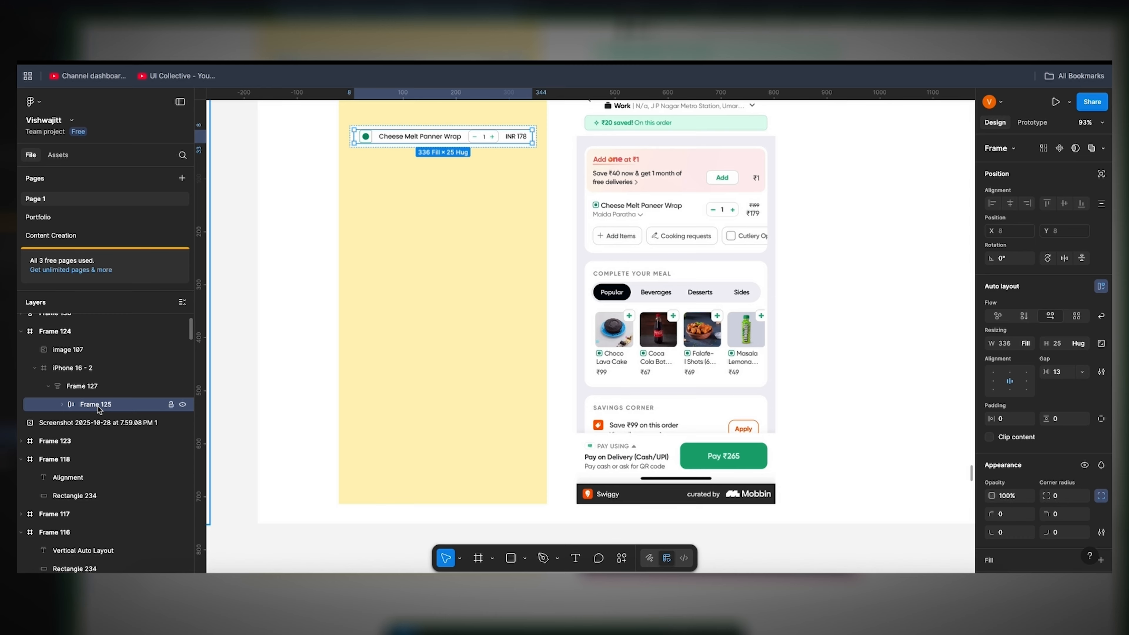
key("super+d")
key("super+d")
key("super+d")
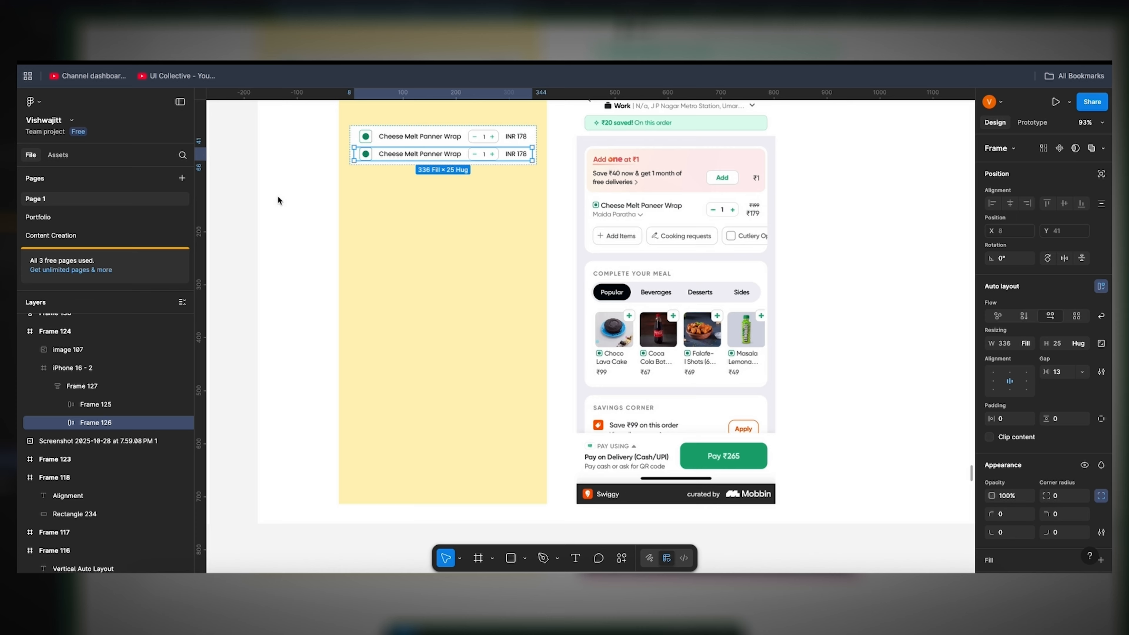
left_click(86, 389)
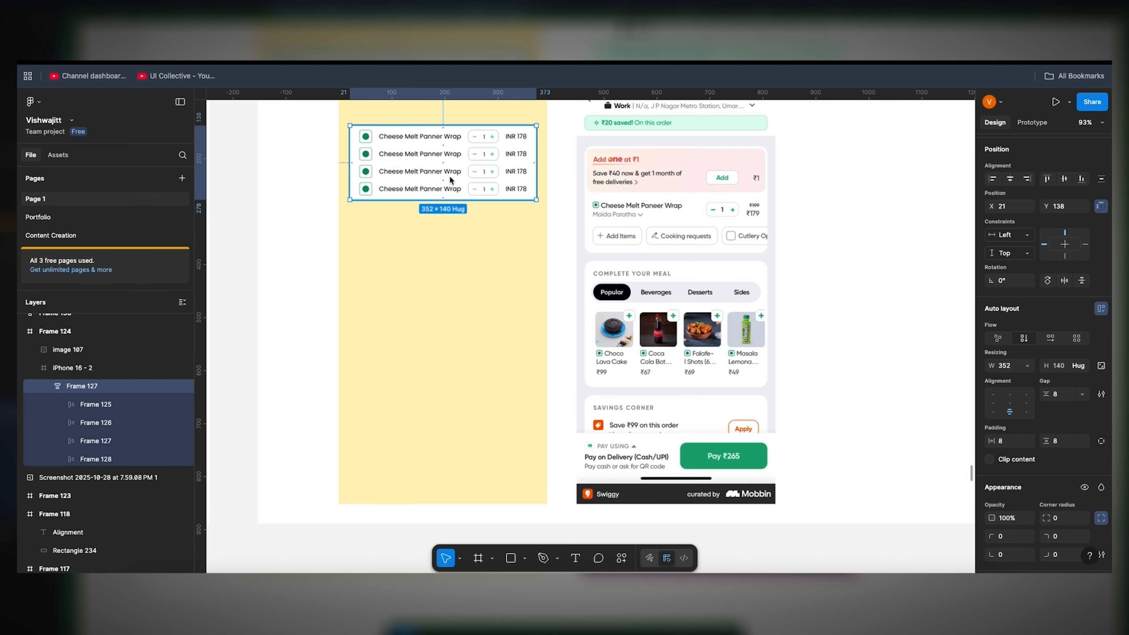
scroll(449, 178, "up", 1)
scroll(450, 179, "up", 3)
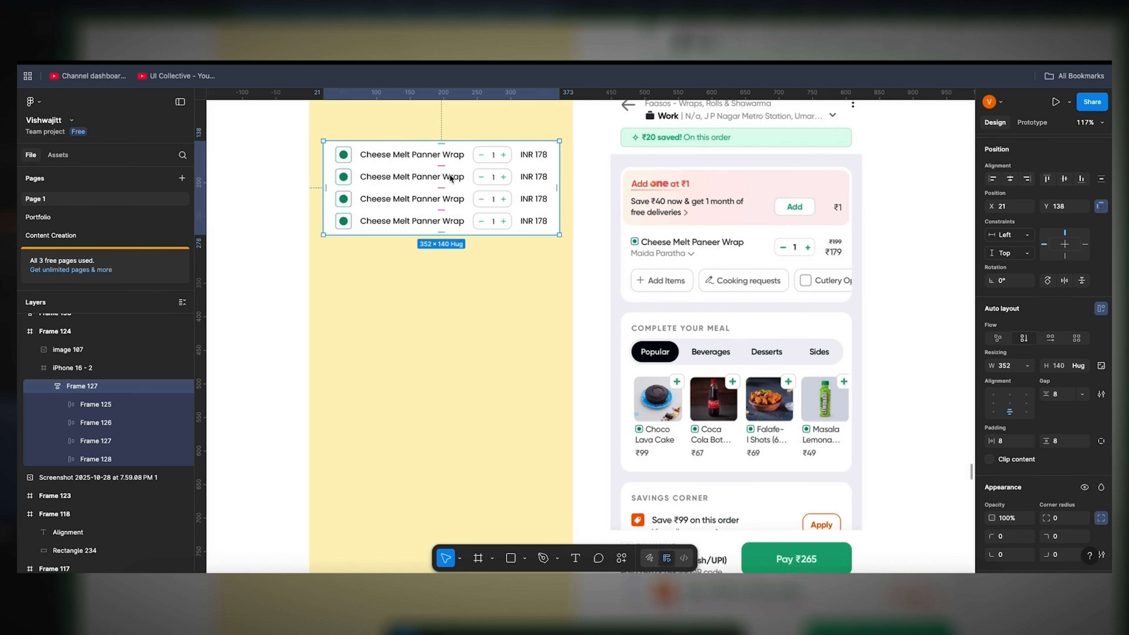
Step: Set the width of the "Hey there ! Order Now" button in Frame 130 to hug its contents
scroll(449, 174, "down", 5)
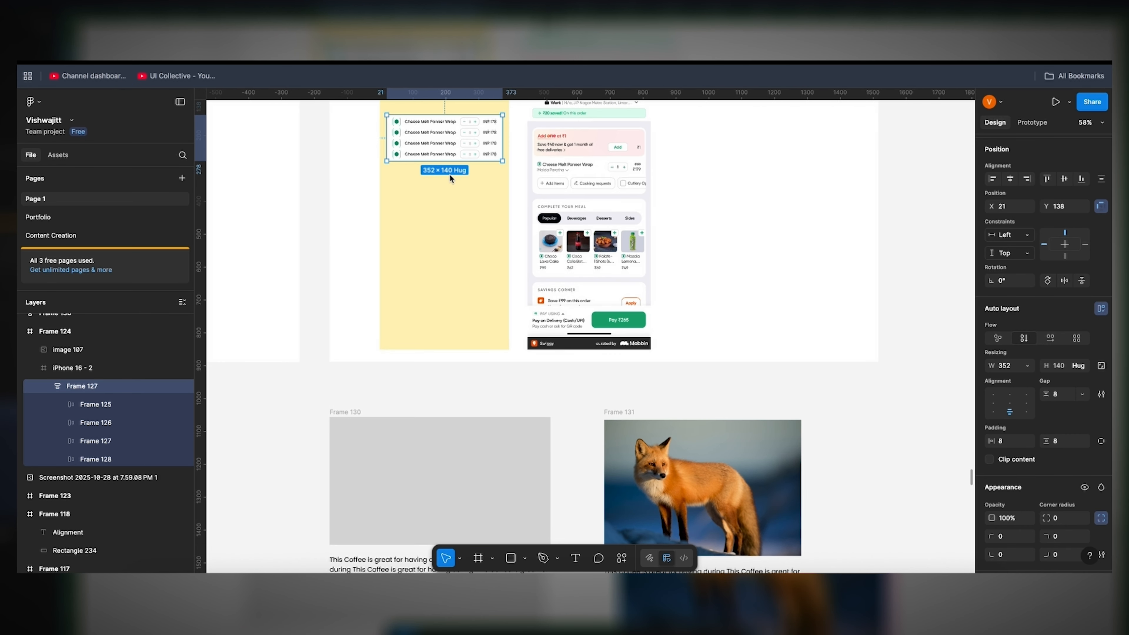
scroll(449, 174, "down", 5)
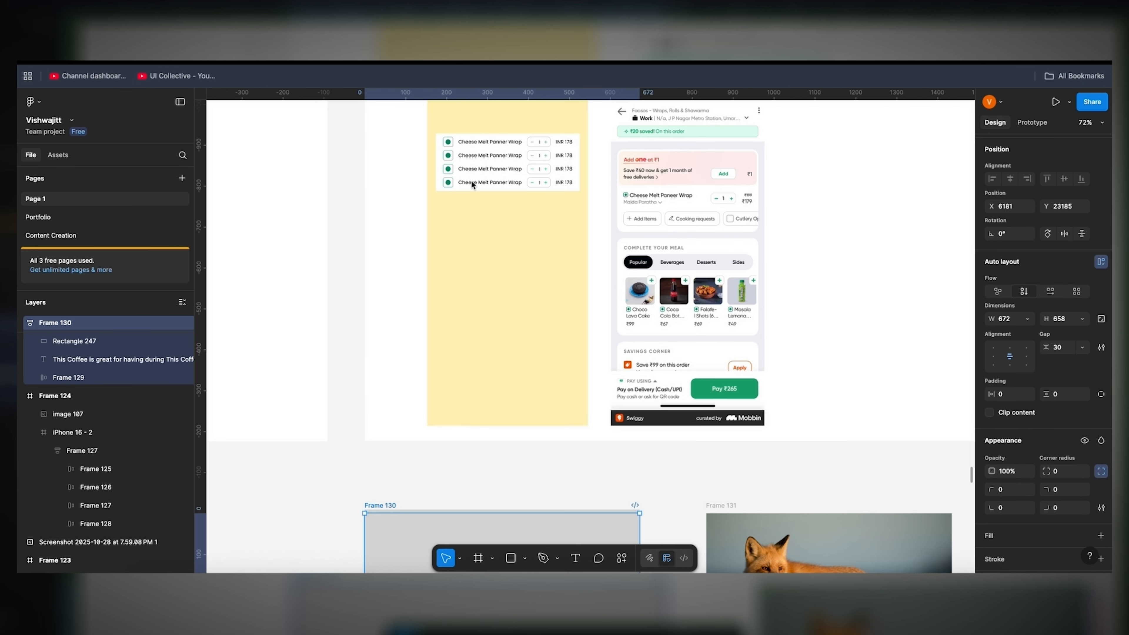
scroll(471, 181, "down", 10)
scroll(472, 180, "left", 2)
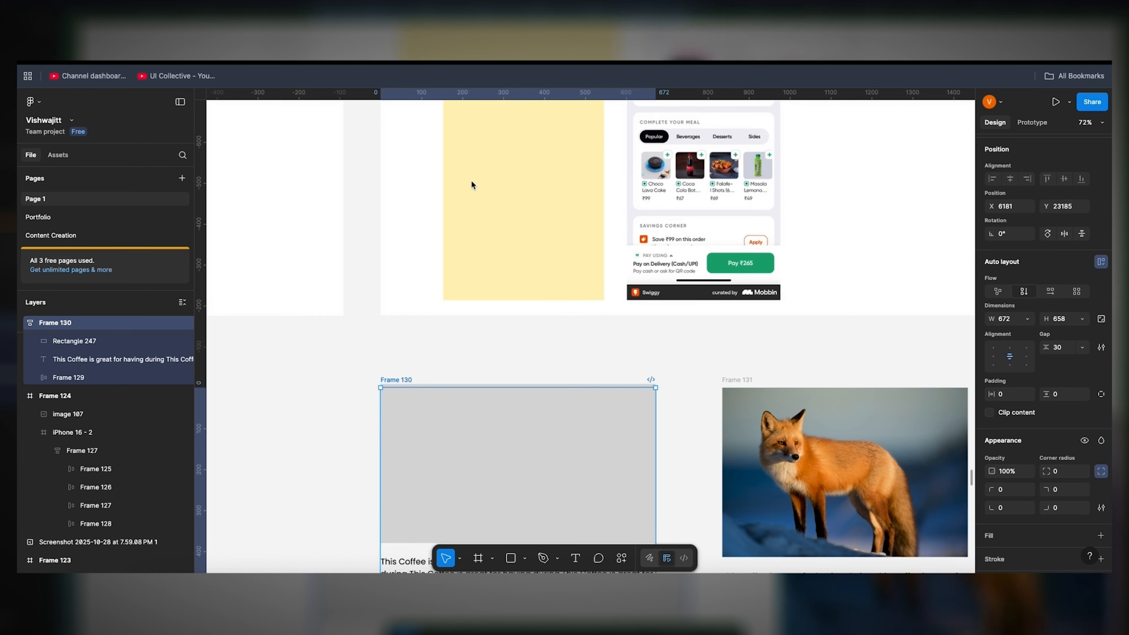
scroll(471, 182, "right", 2)
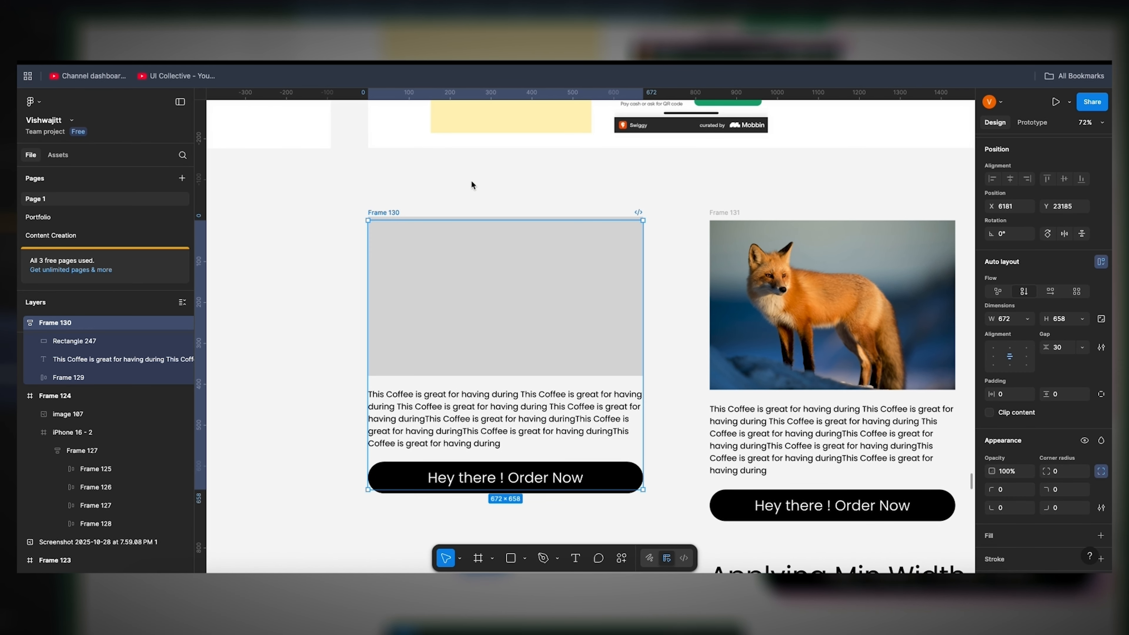
left_click(606, 480)
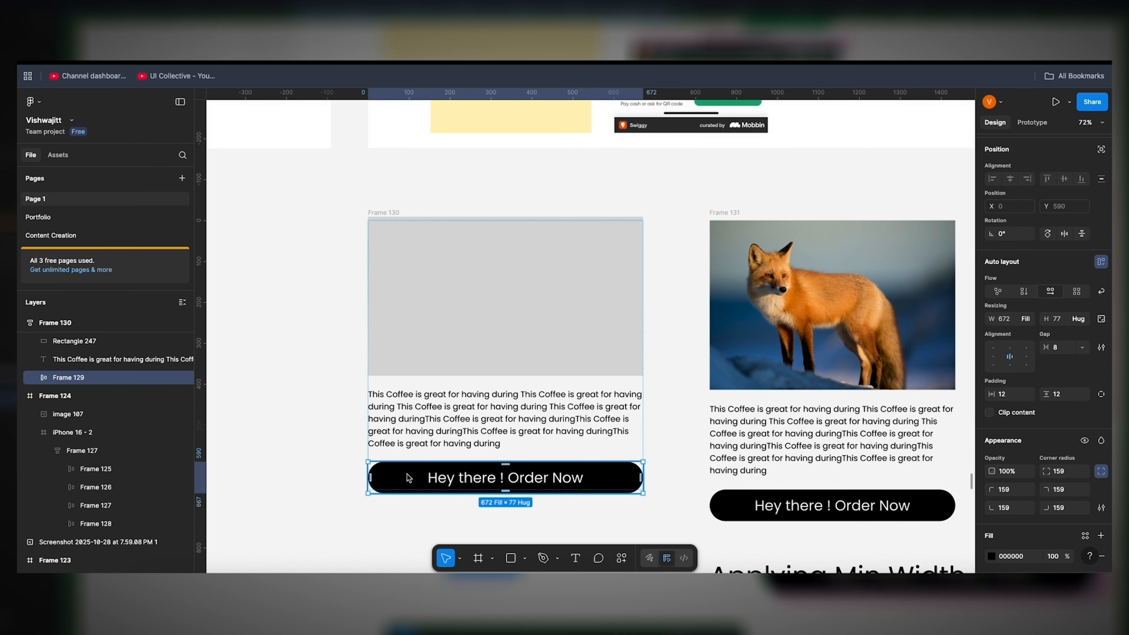
left_click(1027, 320)
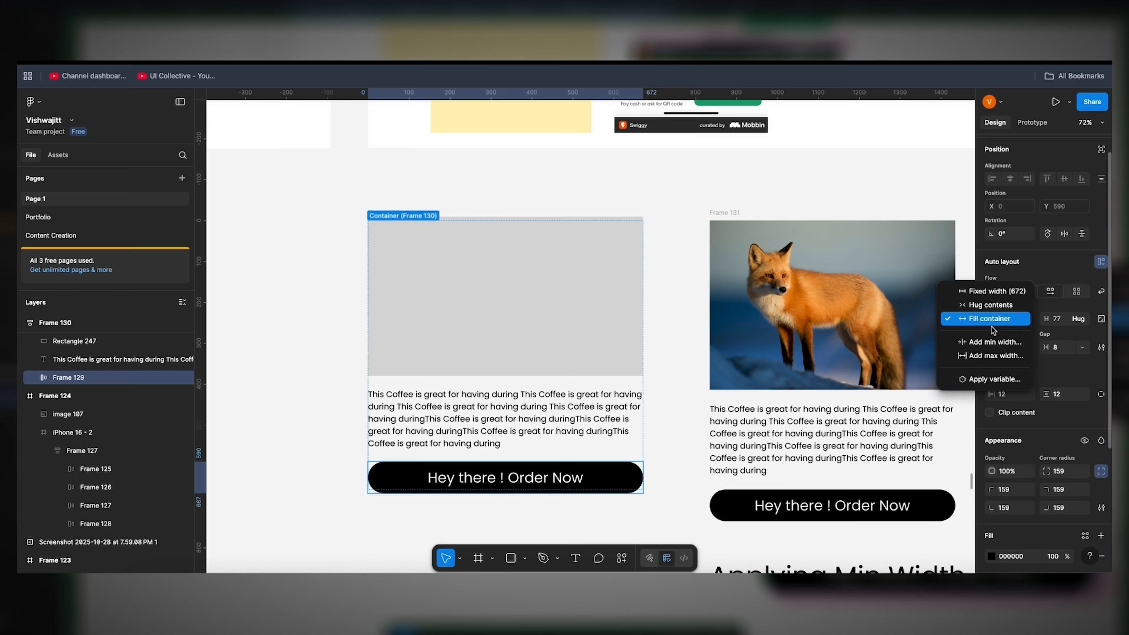
left_click(388, 480)
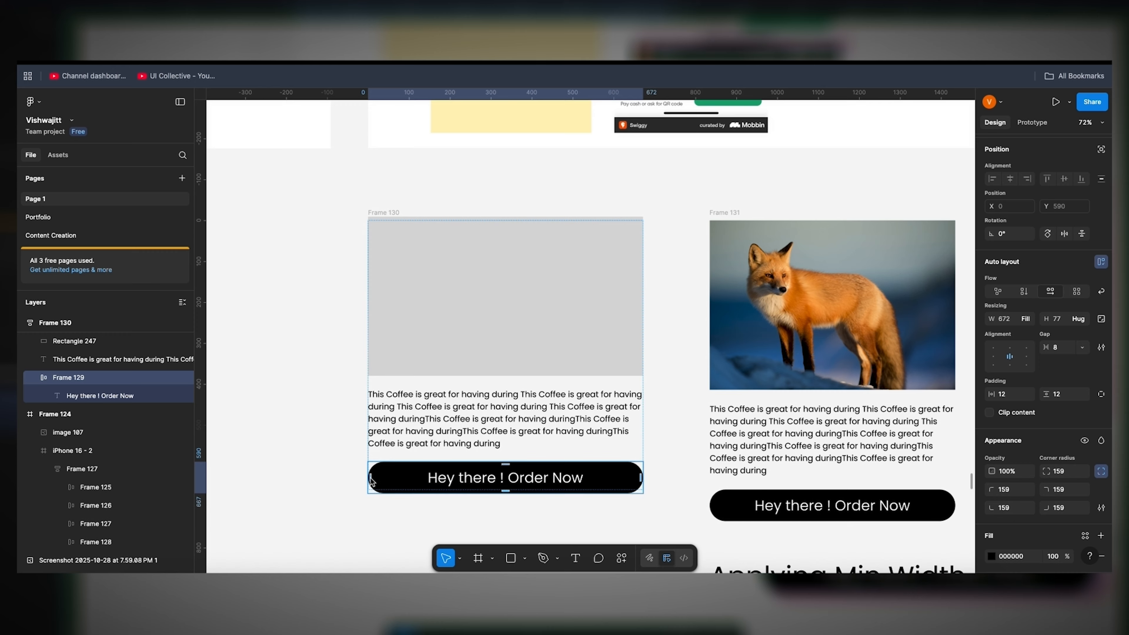
mouse_move(371, 480)
left_mouse_down()
mouse_move(415, 479)
mouse_move(369, 479)
left_mouse_up()
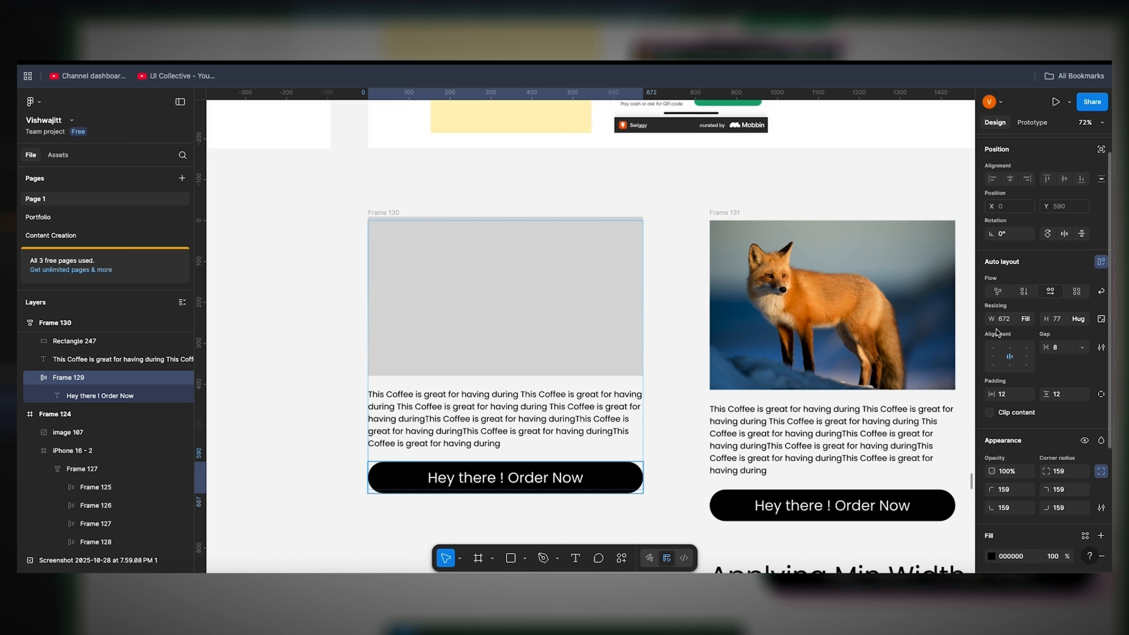
left_click(1028, 319)
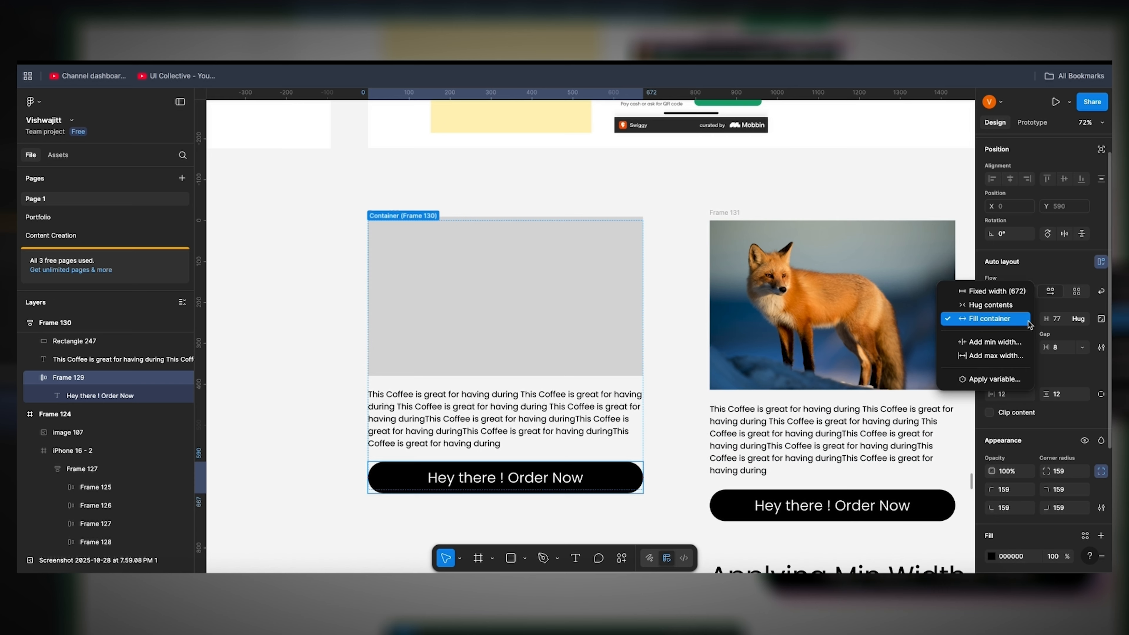
left_click(1007, 308)
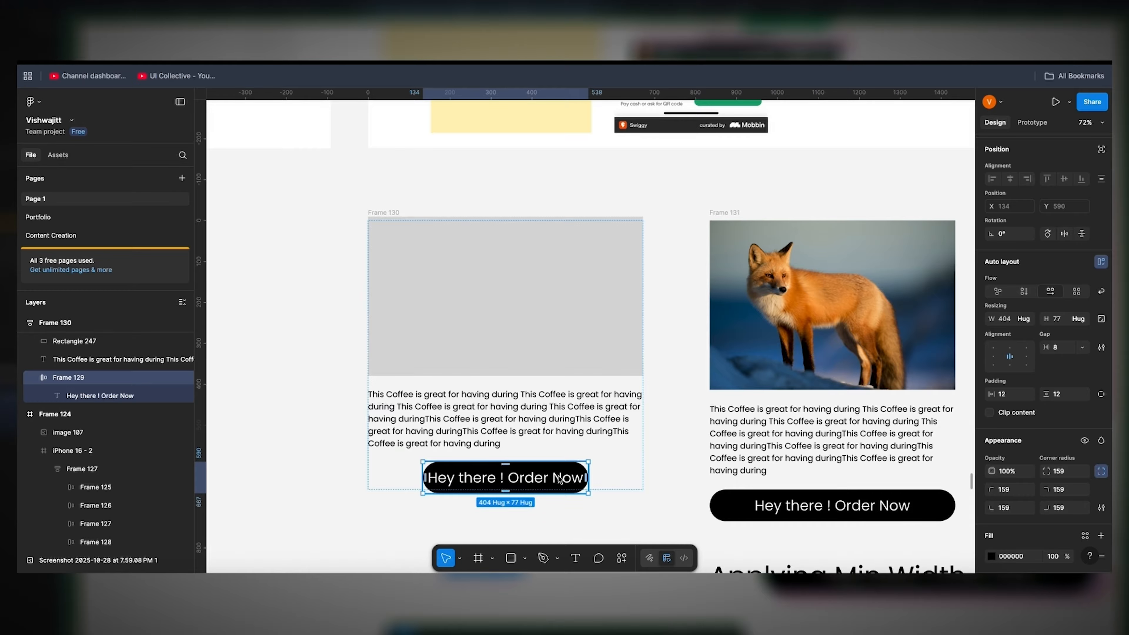
Step: Copy the "Hey there ! Order Now" button out of Frame 130 onto the empty canvas below and change its label to "Go Home"
scroll(559, 478, "down", 3)
left_click_drag(524, 382, 370, 542)
double_click(378, 542)
type("Go")
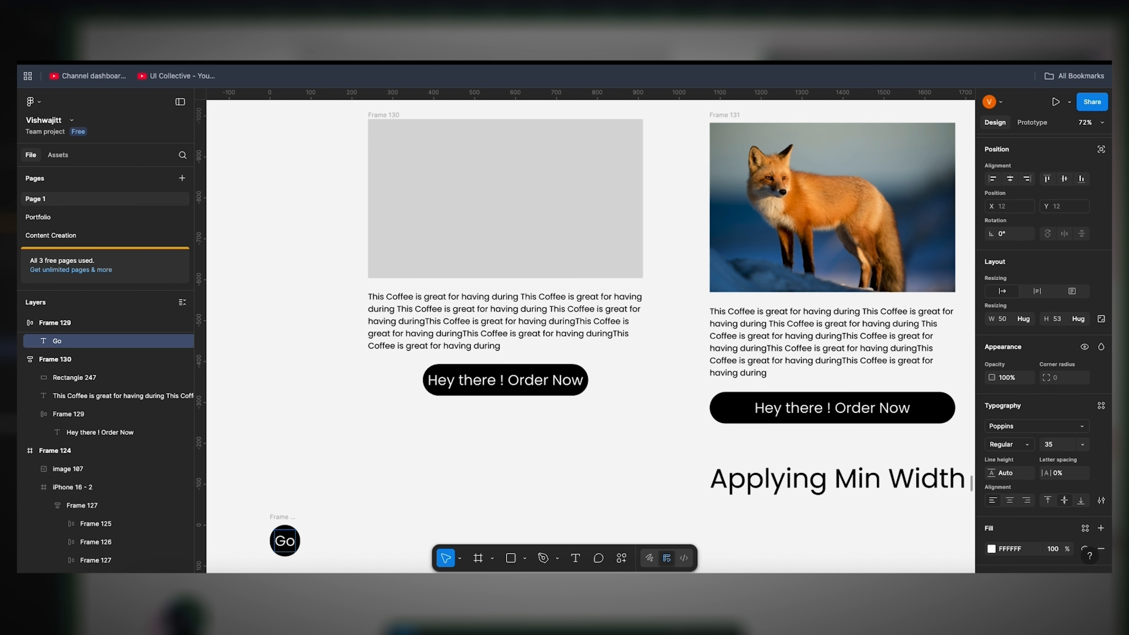
type(" Home")
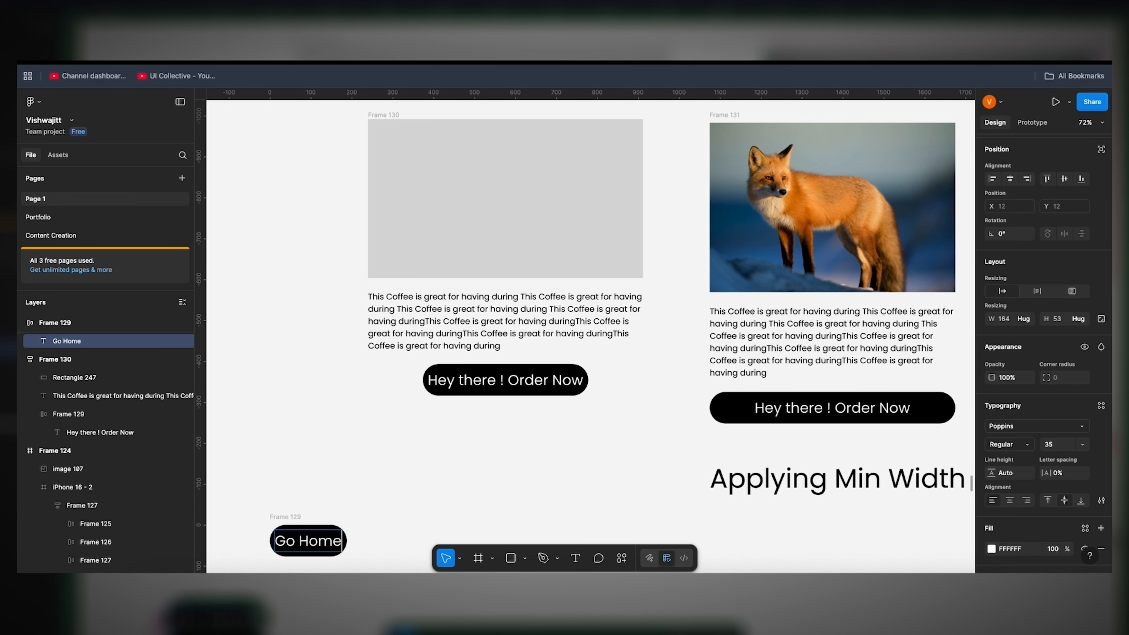
Step: Test the copied button's hug width by appending "asdasdasd" to the "Go Home" label and removing the extra text
scroll(382, 543, "down", 2)
scroll(382, 543, "left", 3)
scroll(381, 543, "down", 1)
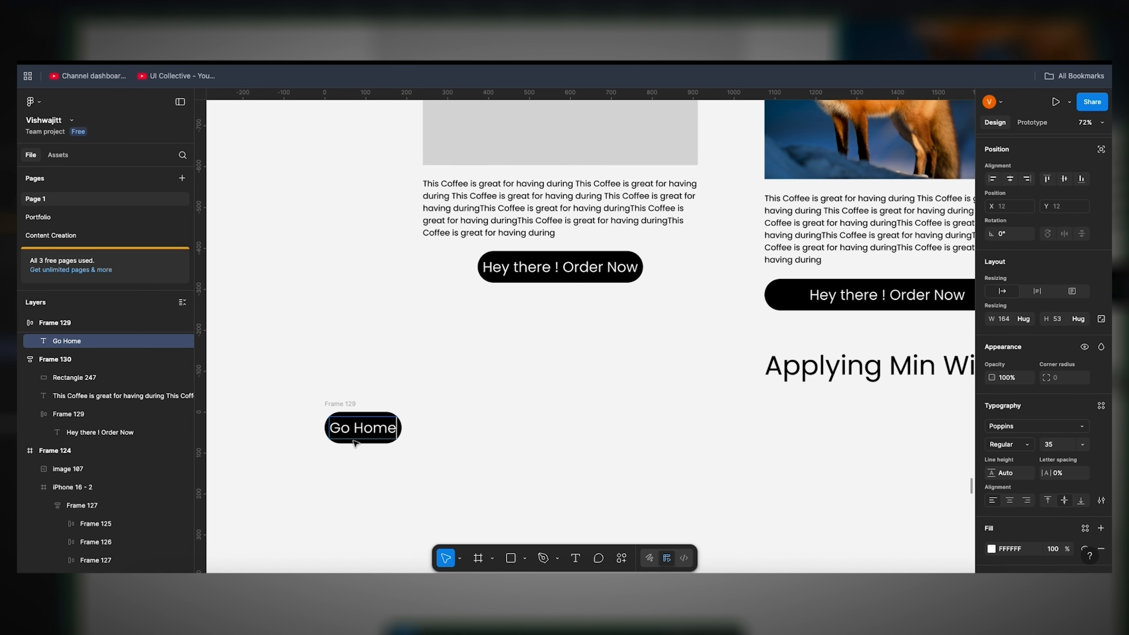
type("asdasdasd")
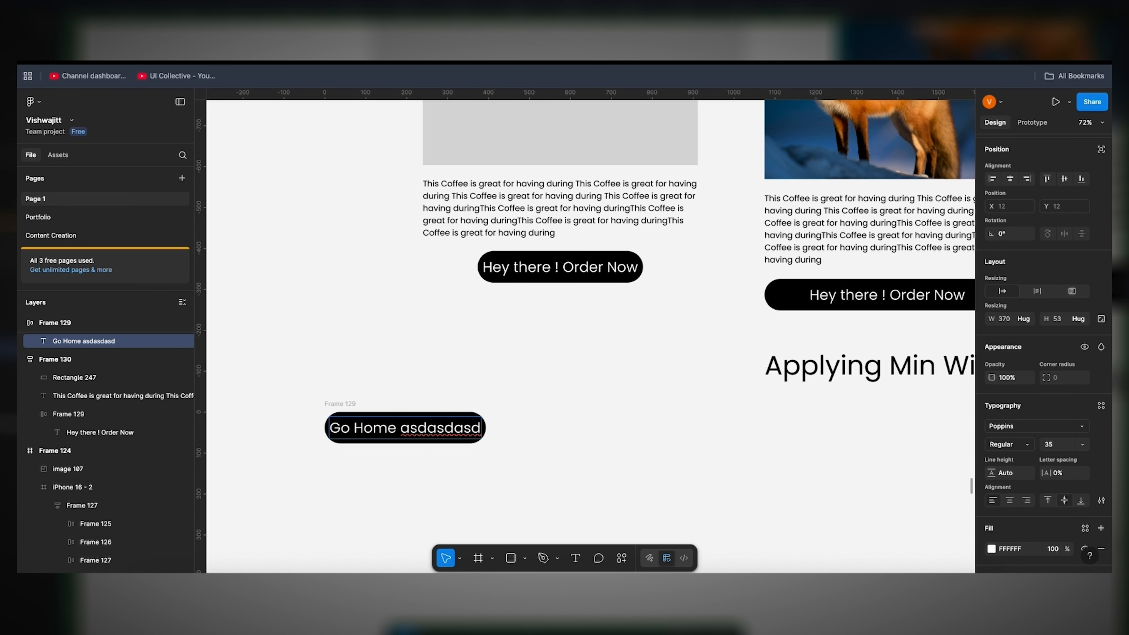
key("BackSpace")
key("BackSpace")
key("BackSpace")
key("BackSpace")
key("BackSpace")
key("BackSpace")
key("BackSpace")
key("BackSpace")
key("BackSpace")
key("BackSpace")
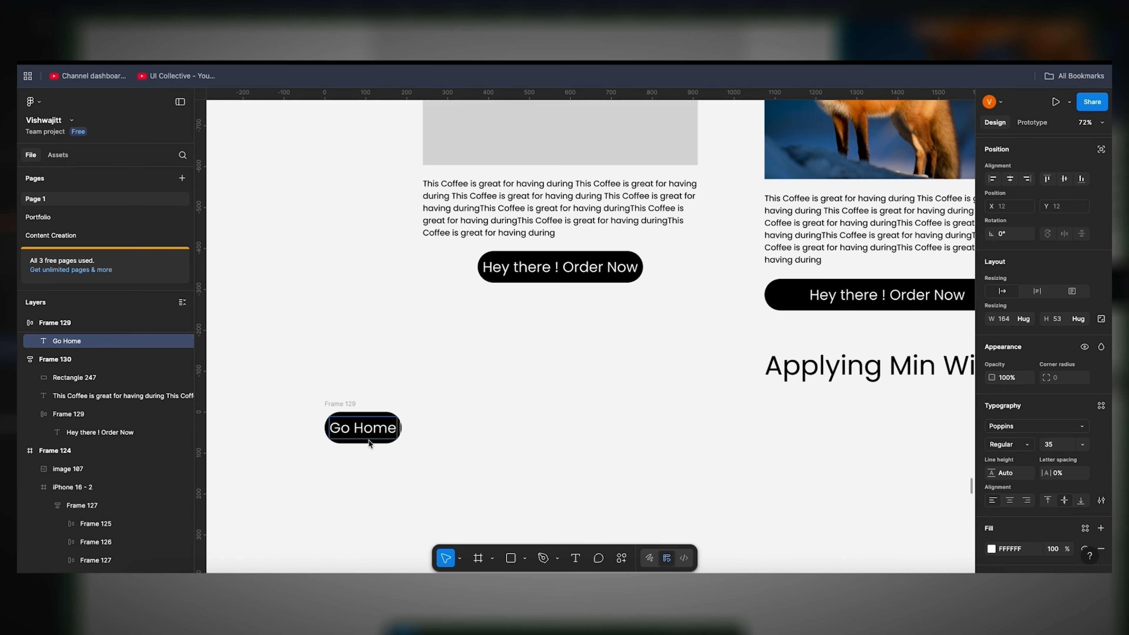
Step: Set the width of the "Hey there ! Order Now" button in Frame 130 to fill its container
key("Escape")
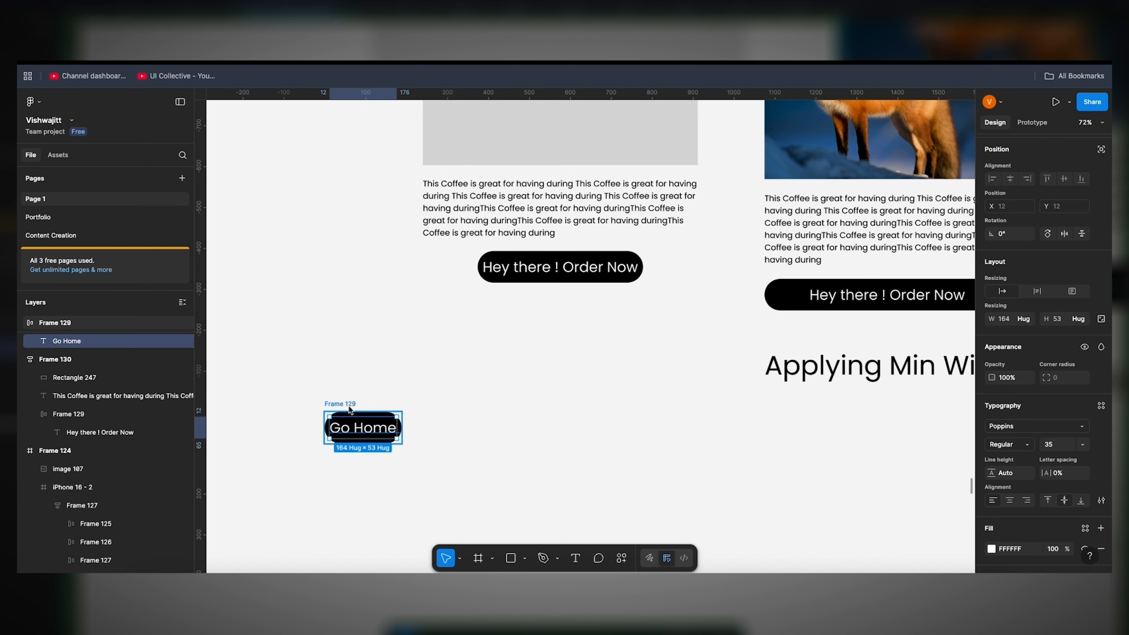
left_click(348, 407)
left_click(544, 275)
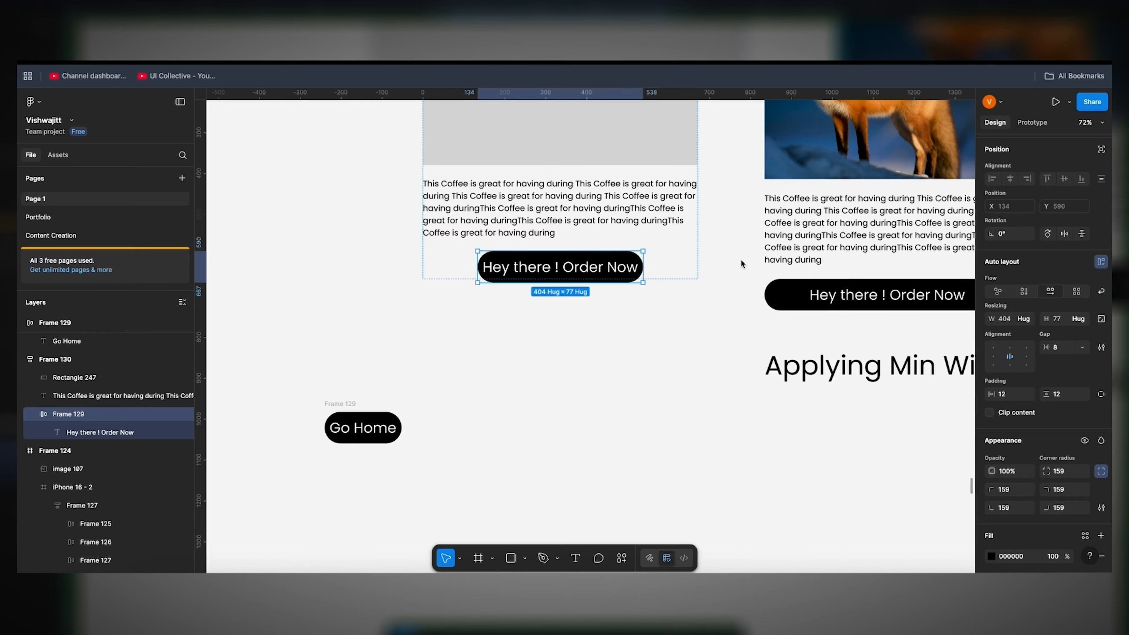
left_click(1031, 321)
left_click(1029, 330)
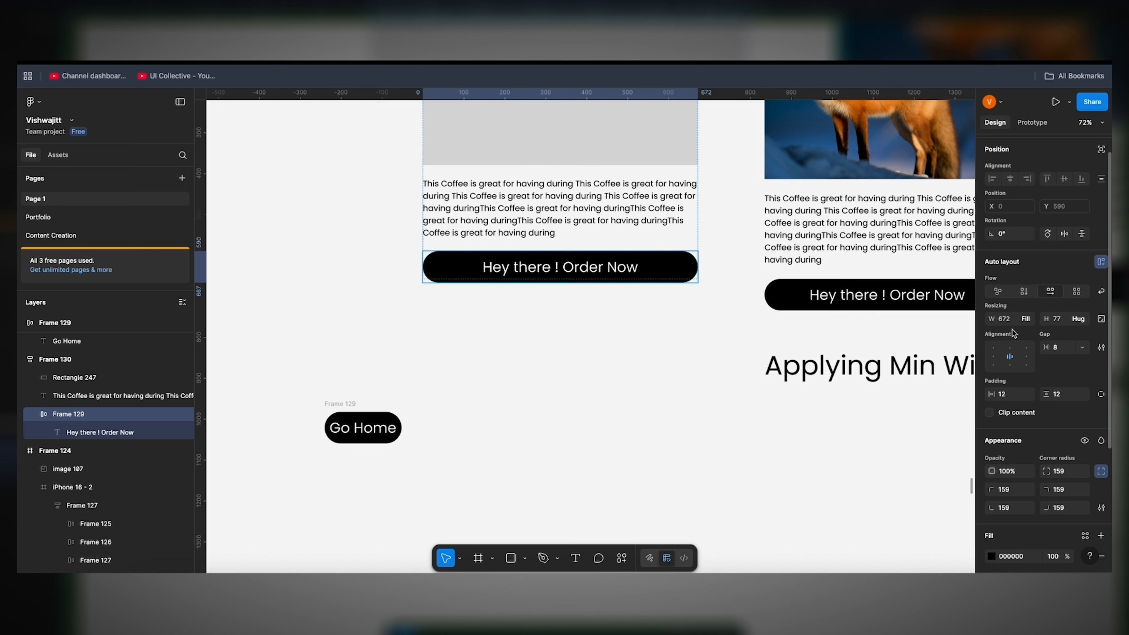
Step: Clear the copied button's label and retype it as "Go Home" to test how the hug width follows the text
left_click(345, 406)
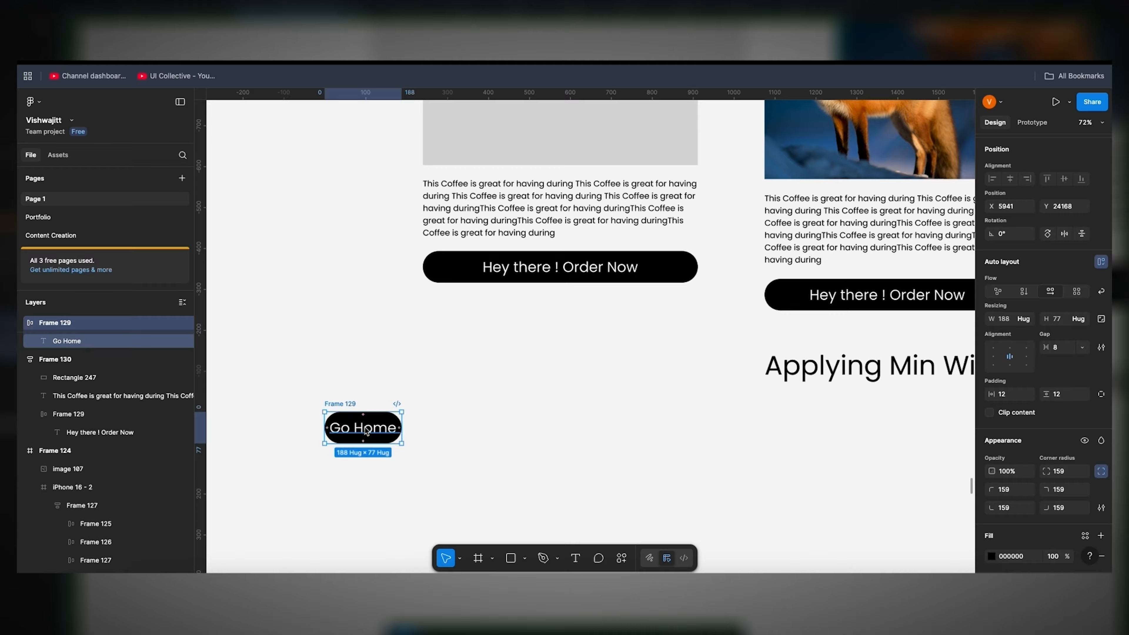
double_click(391, 429)
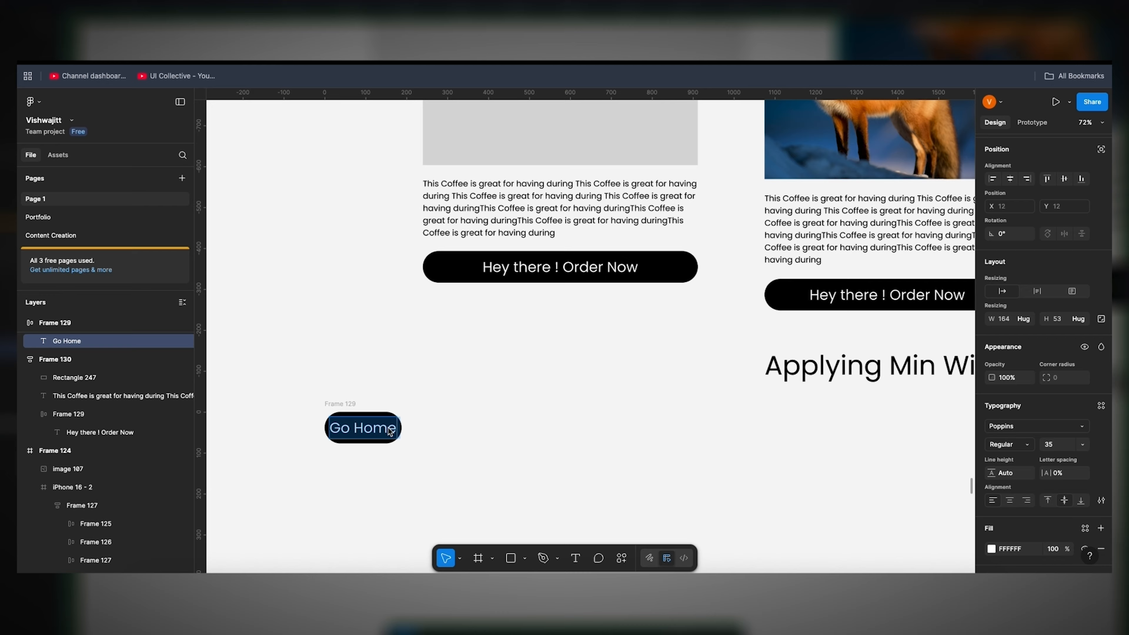
key("BackSpace")
type("Go")
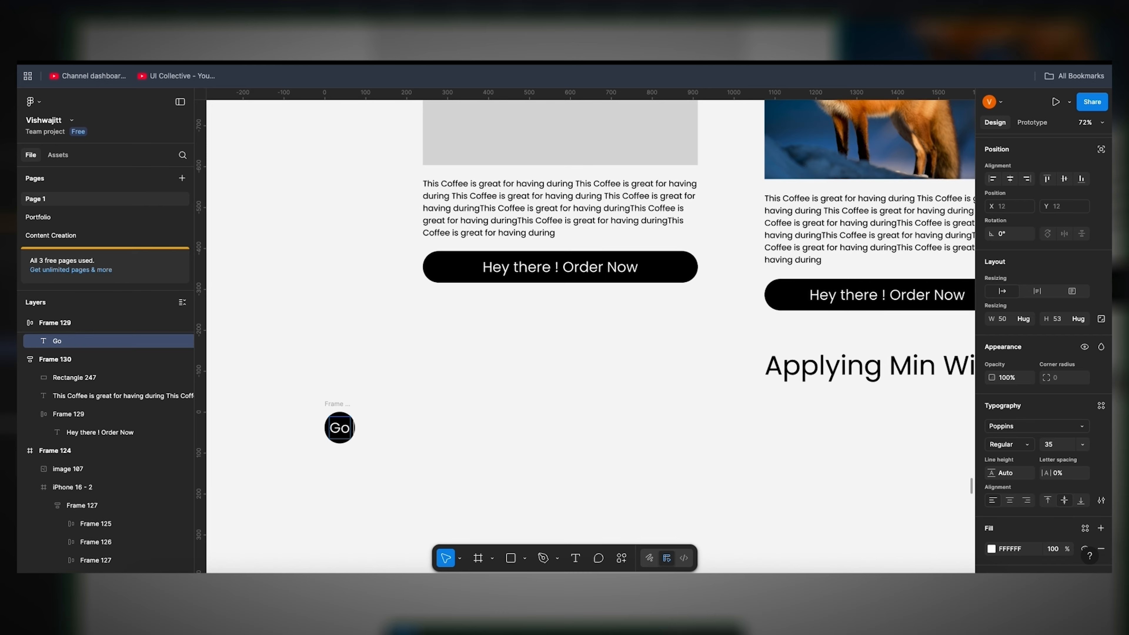
type(" Hom")
key("BackSpace")
key("BackSpace")
key("BackSpace")
key("BackSpace")
type("Home")
key("Escape")
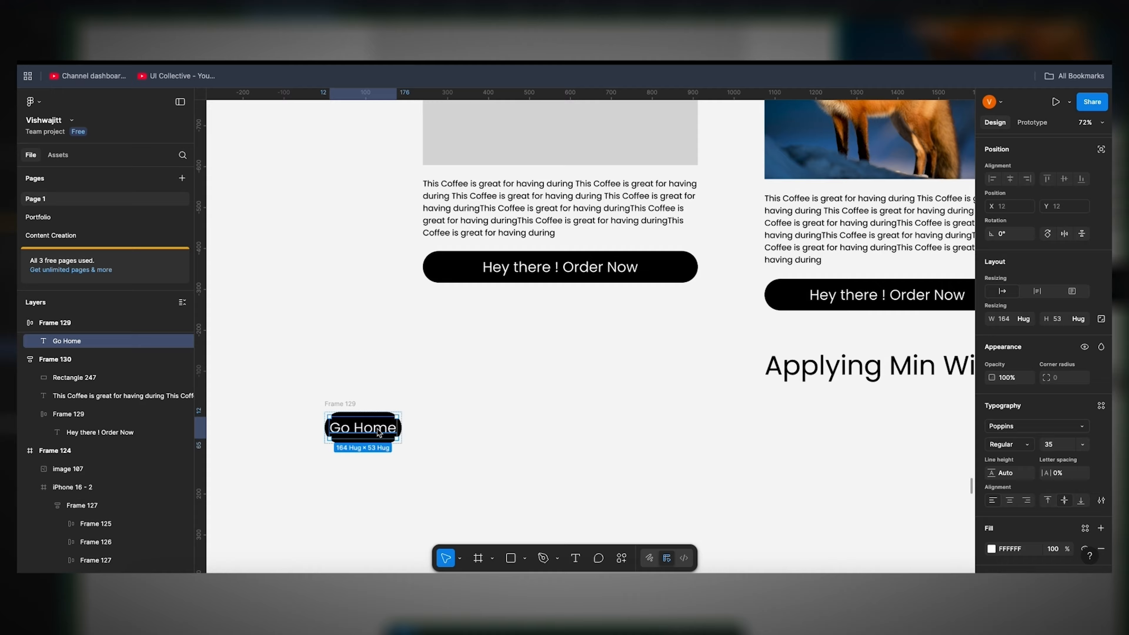
Step: Replace the copied button's label with "Go"
double_click(358, 426)
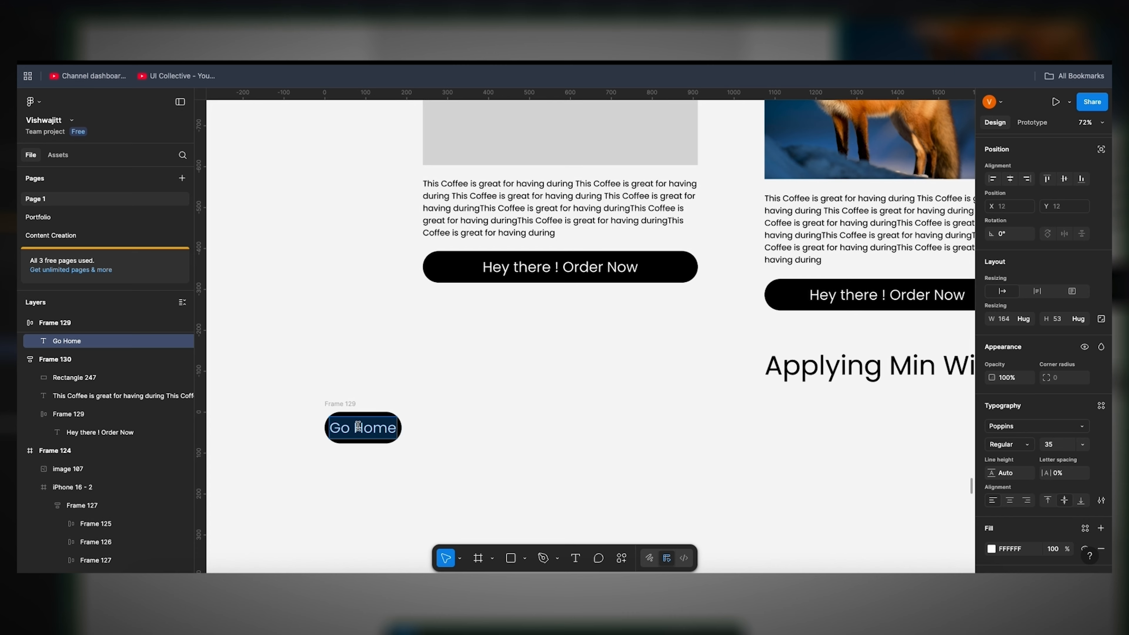
key("BackSpace")
type("Go")
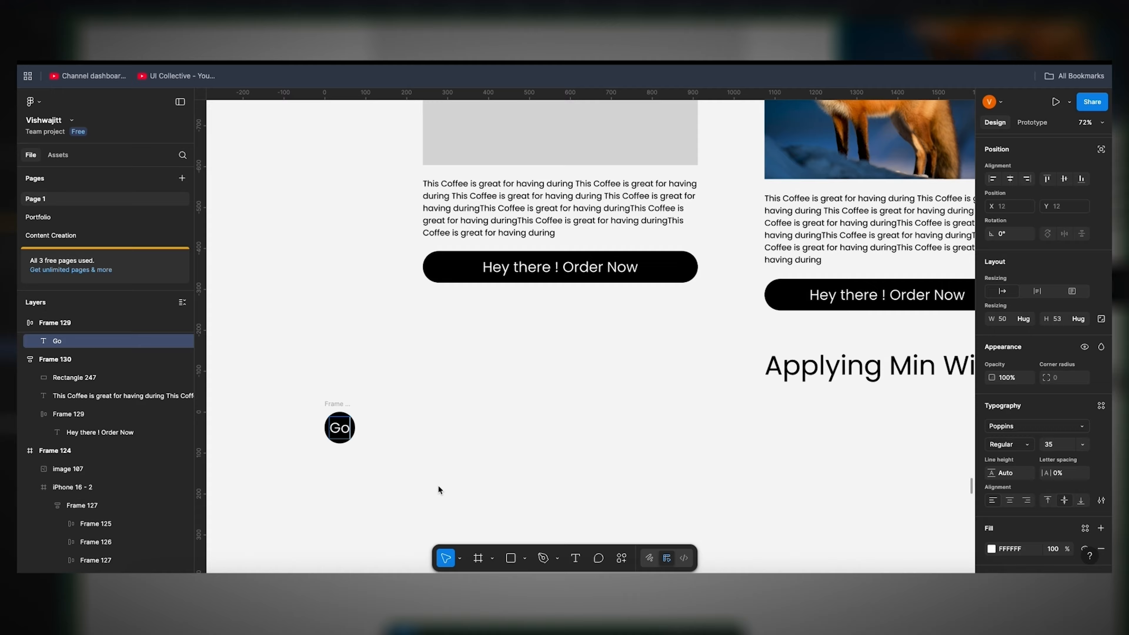
key("Escape")
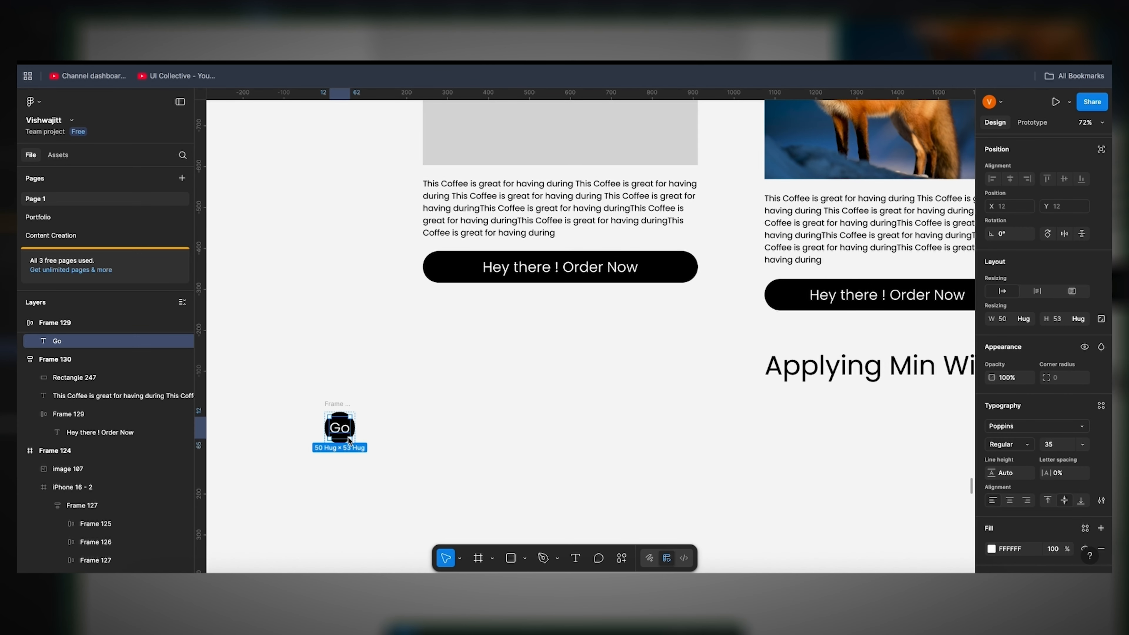
Step: Add a minimum width of 150 to the "Go" button frame
left_click(338, 404)
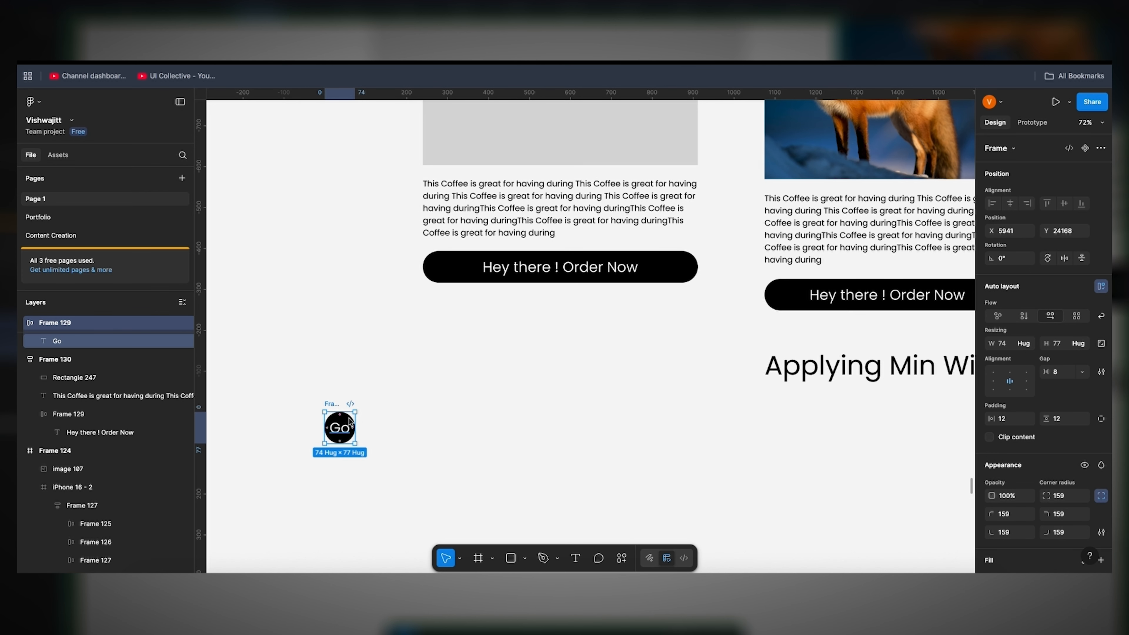
scroll(334, 426, "up", 5)
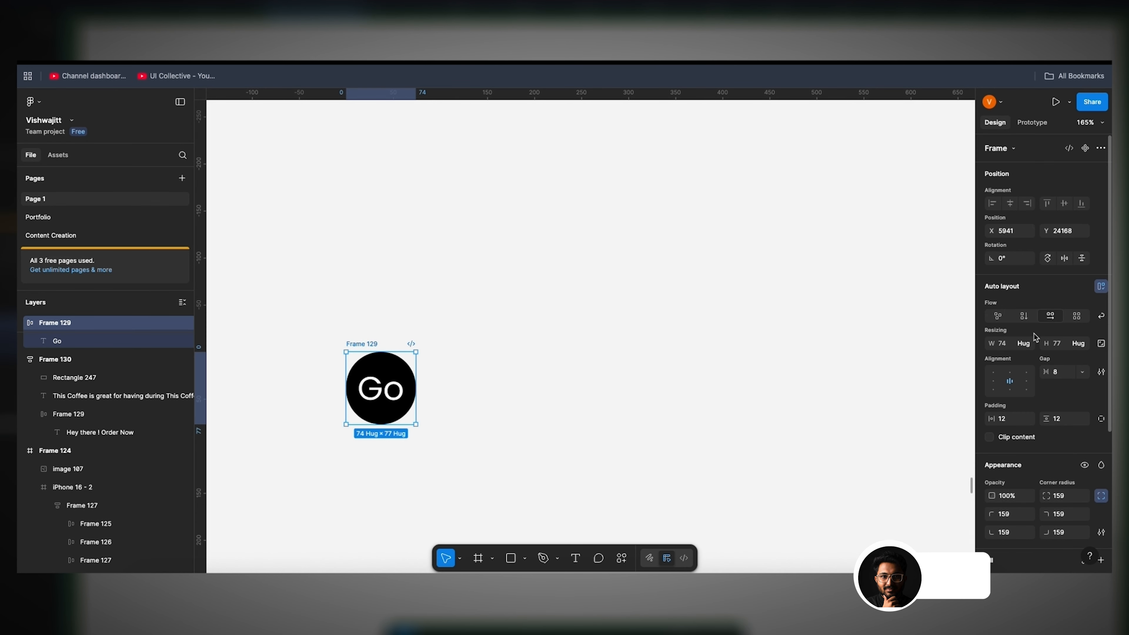
left_click(1026, 343)
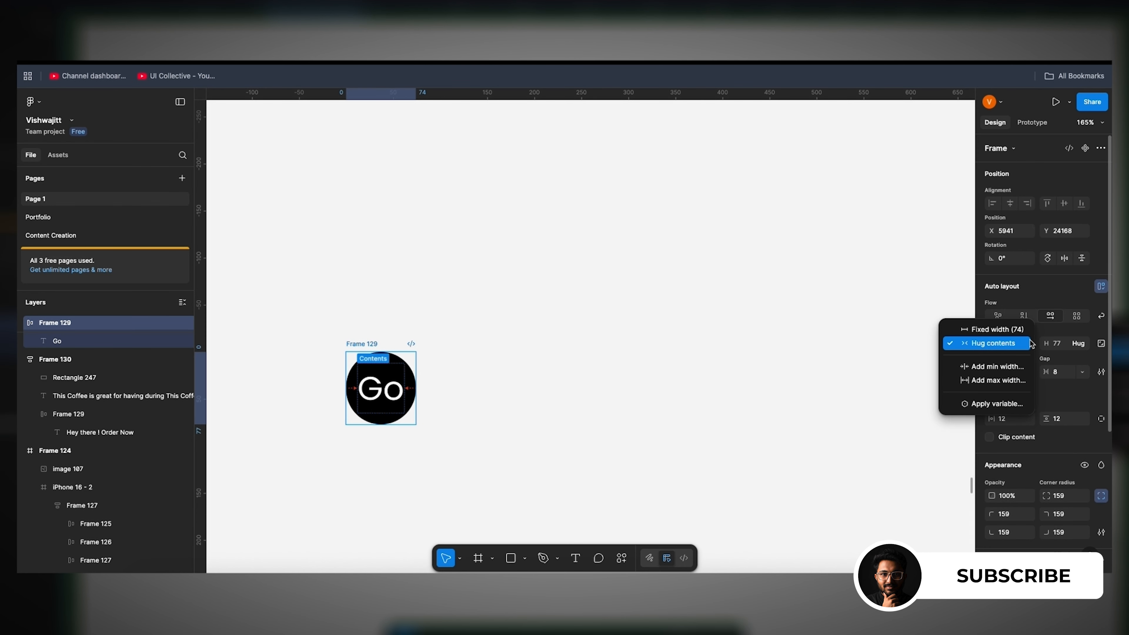
left_click(1000, 368)
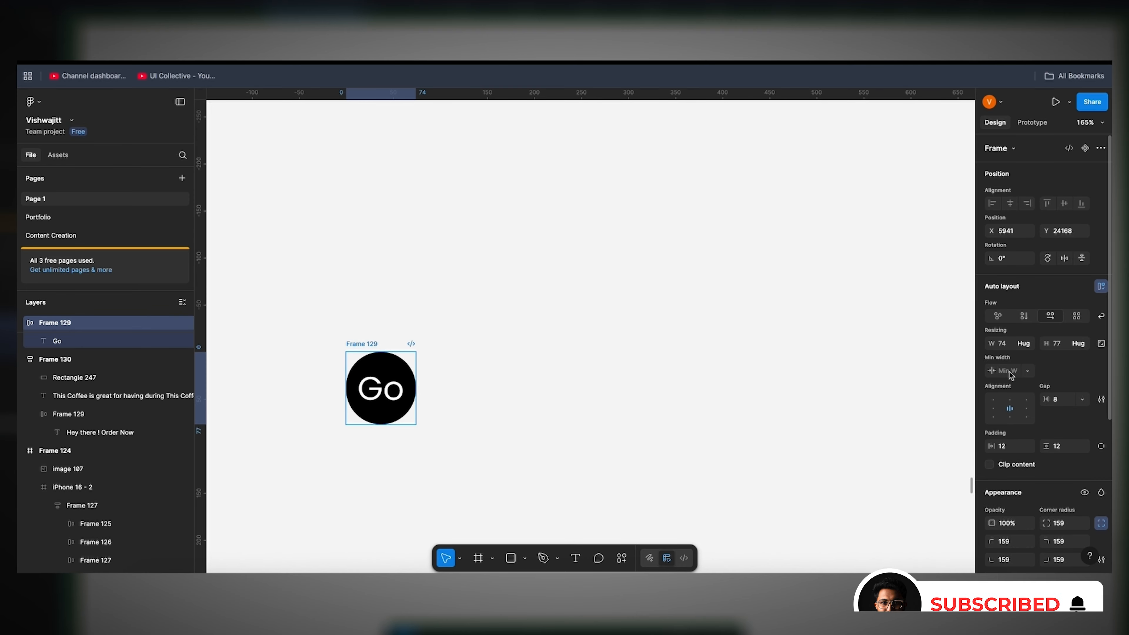
type("150")
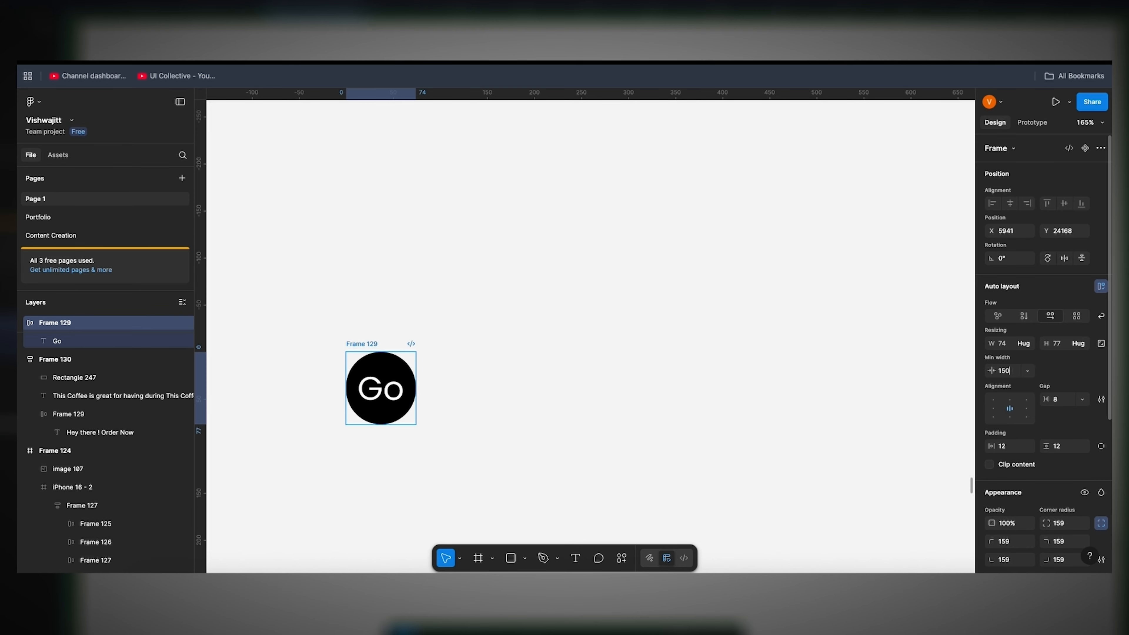
key("Return")
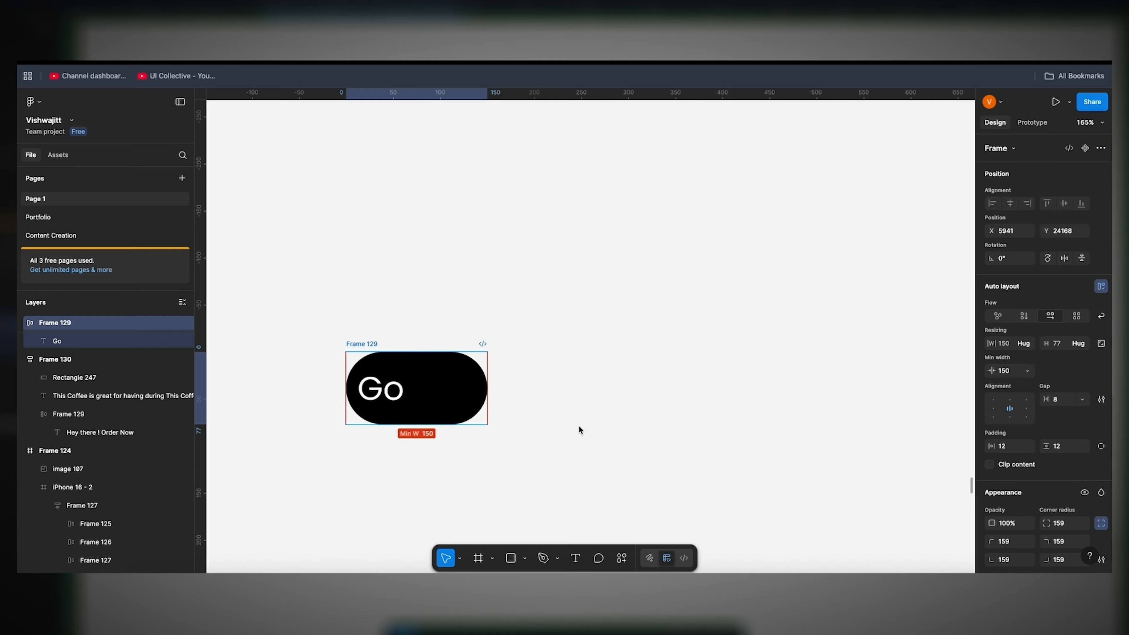
Step: Extend the button's label to "Go home" followed by a first name to test growth beyond the minimum width
left_click(423, 416)
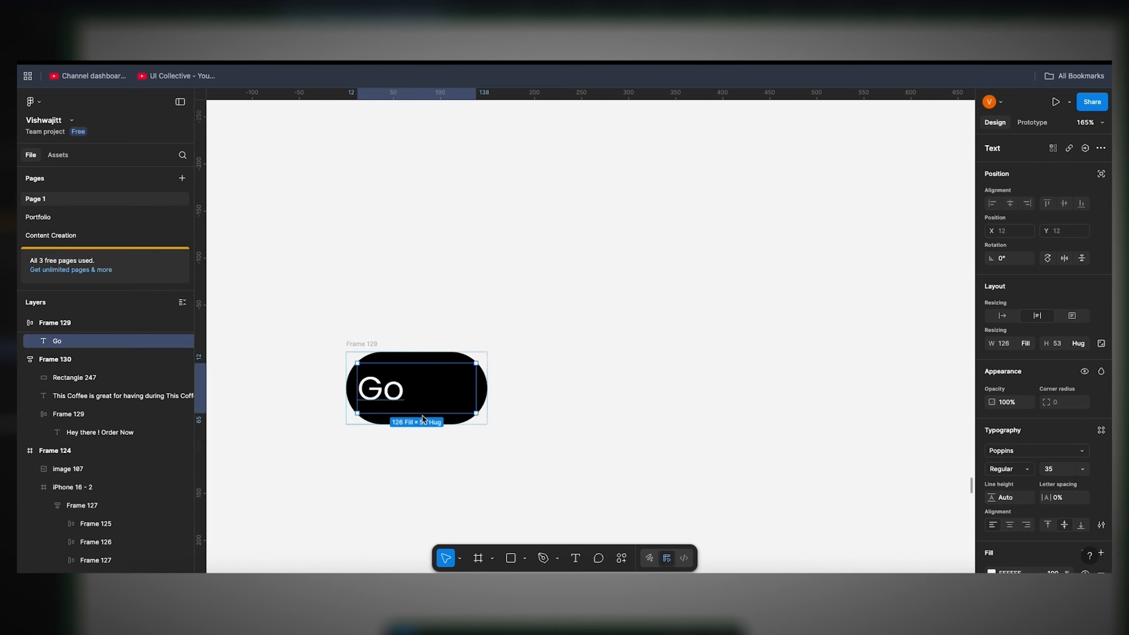
double_click(423, 416)
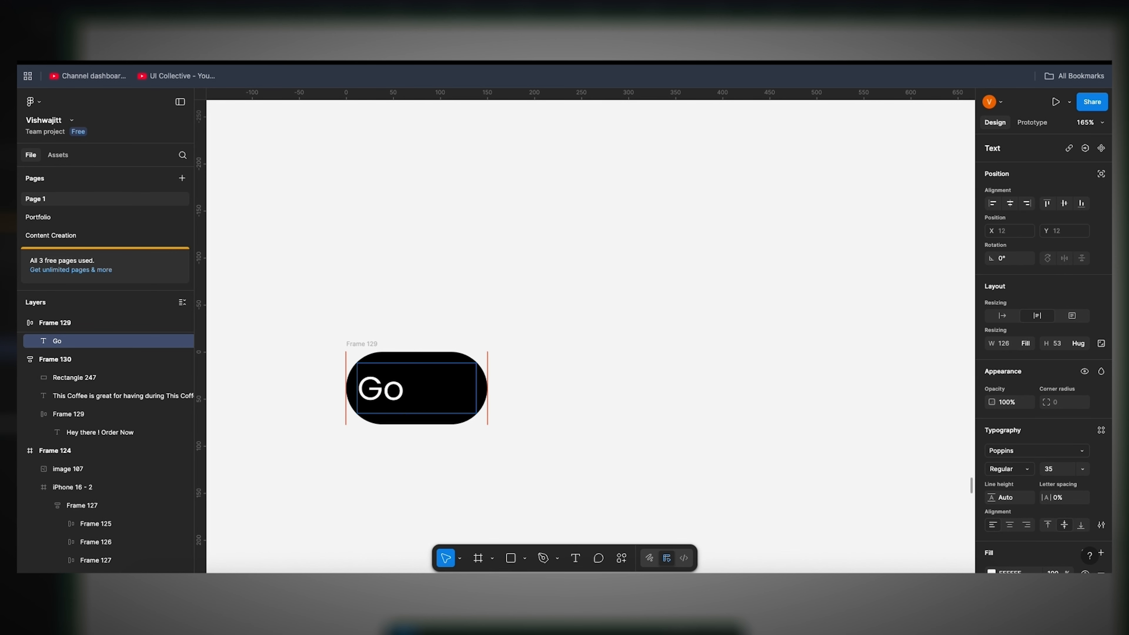
type("h")
key("BackSpace")
key("BackSpace")
type("home")
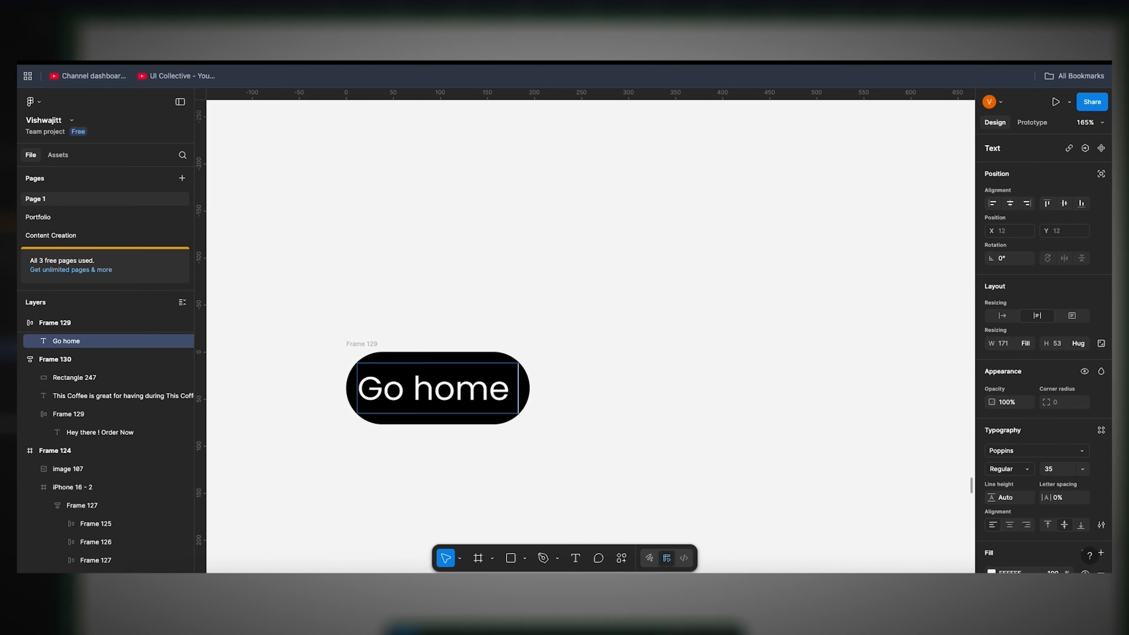
type(" Simon")
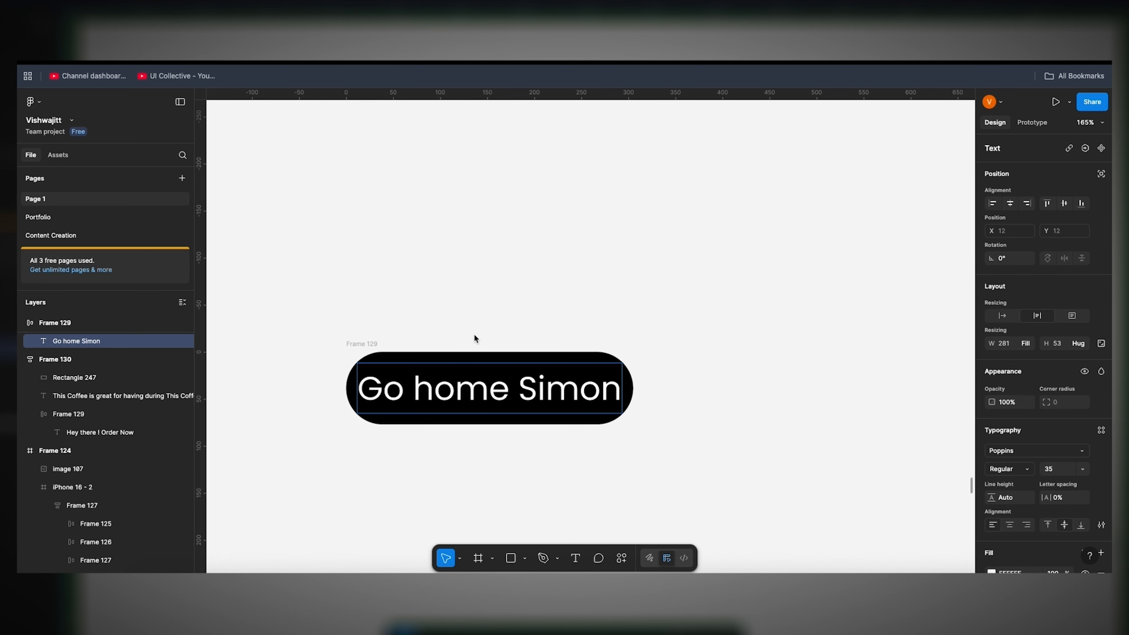
key("Escape")
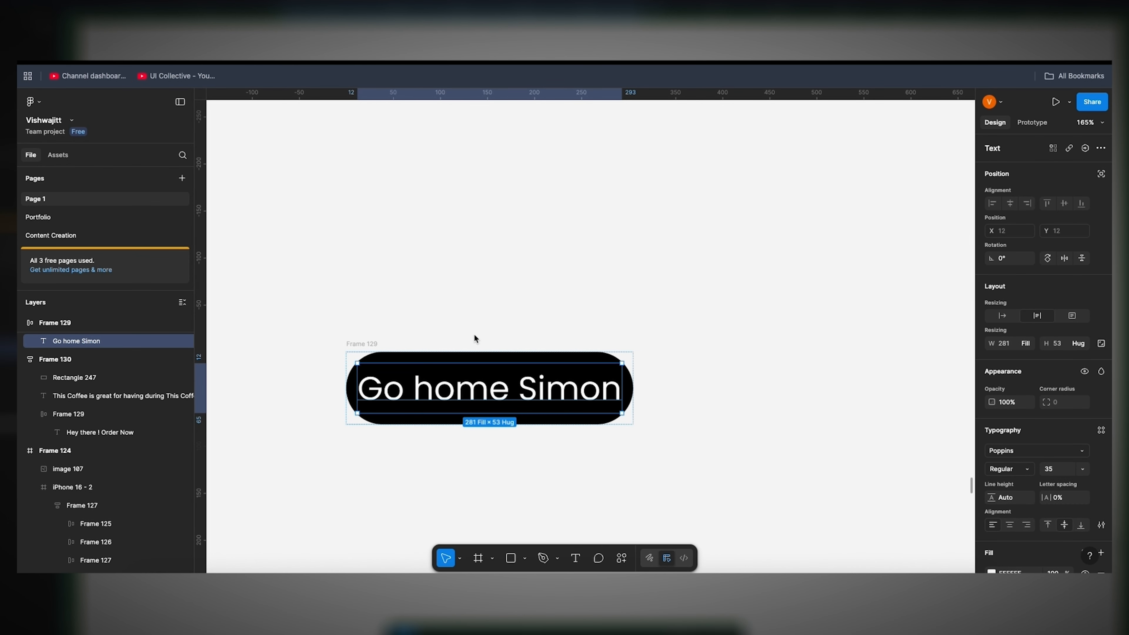
Step: Apply horizontal auto layout to Frame 132 with the three circles and set the gap to -169 so they overlap
scroll(474, 333, "down", 5)
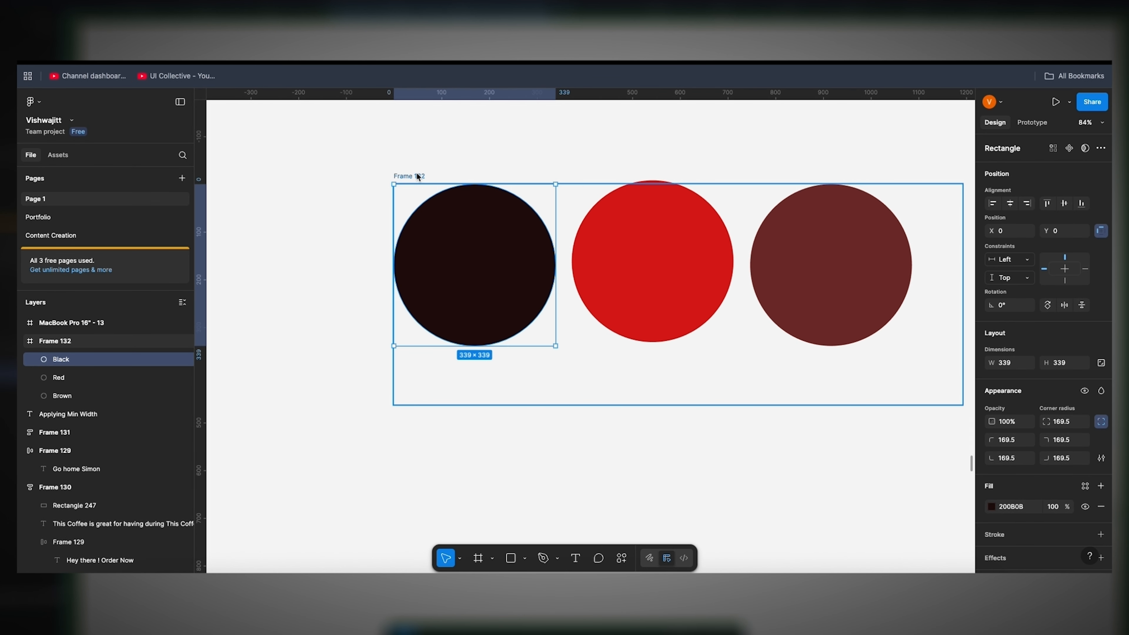
scroll(418, 176, "right", 2)
scroll(418, 176, "up", 1)
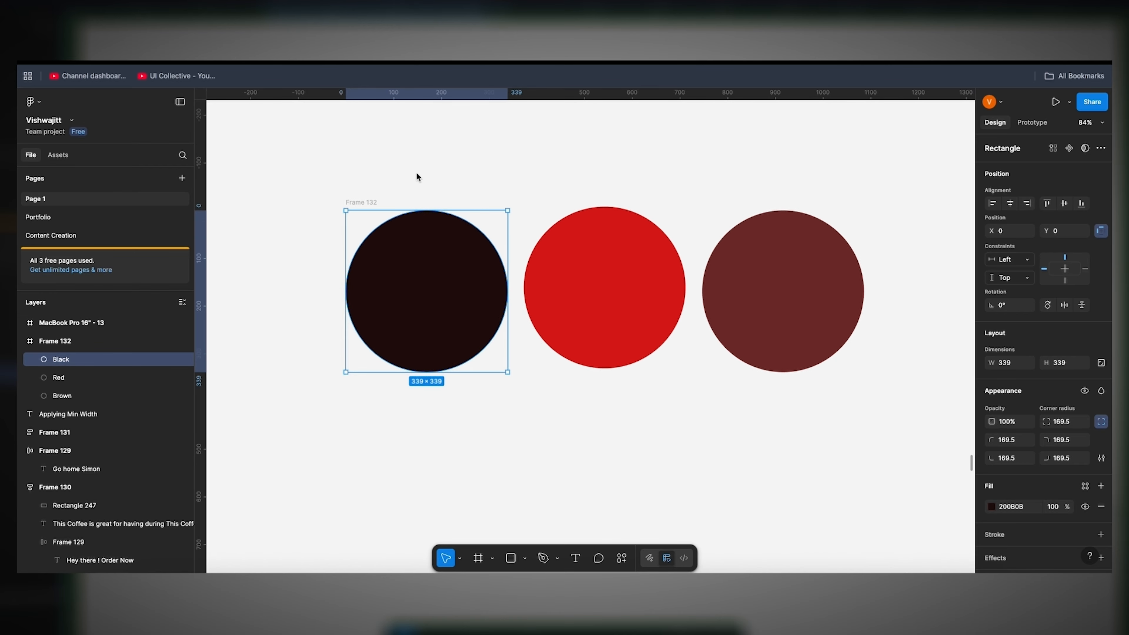
left_click(361, 198)
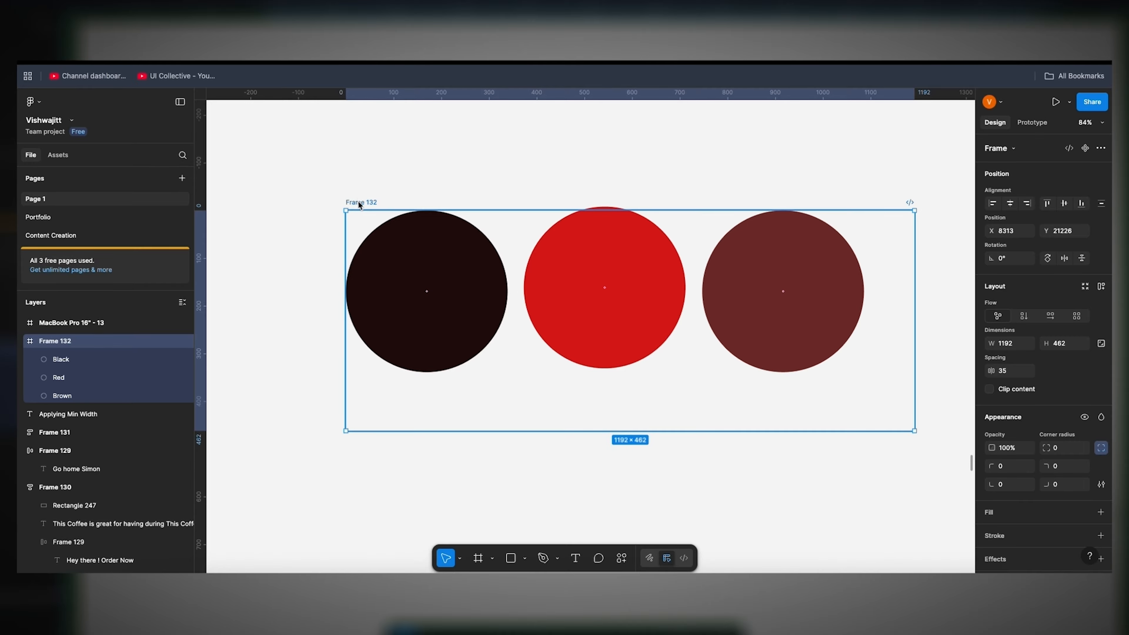
key("shift+a")
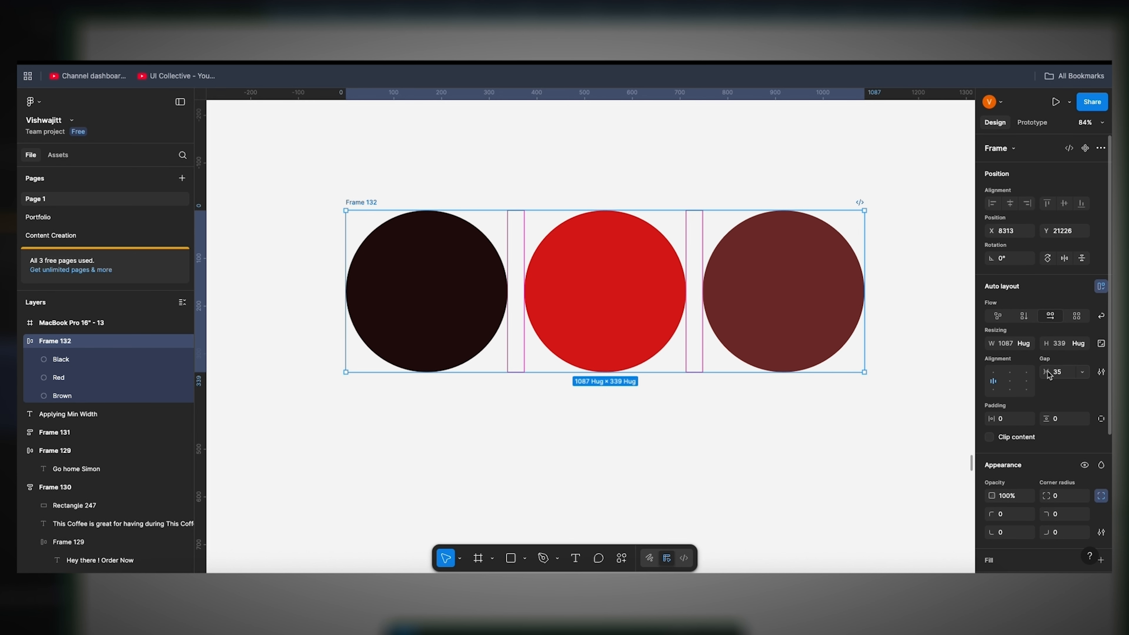
left_click_drag(1050, 375, 816, 382)
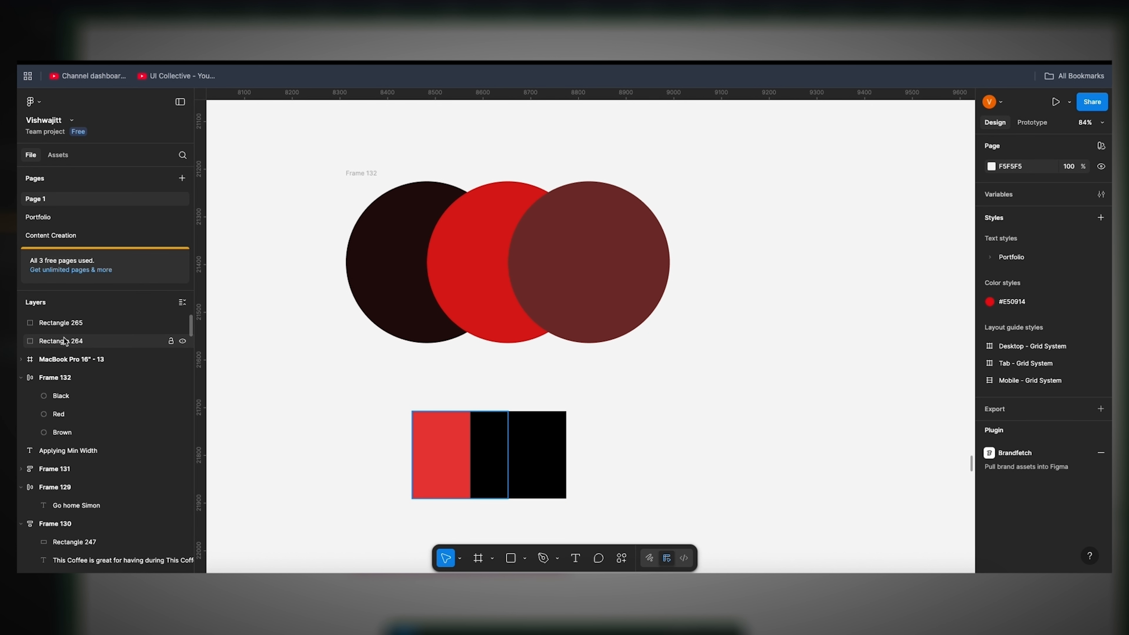
Step: Swap the layer order of Rectangle 264 and Rectangle 265 back and forth, leaving the black Rectangle 265 beneath the red one
left_click_drag(65, 326, 84, 346)
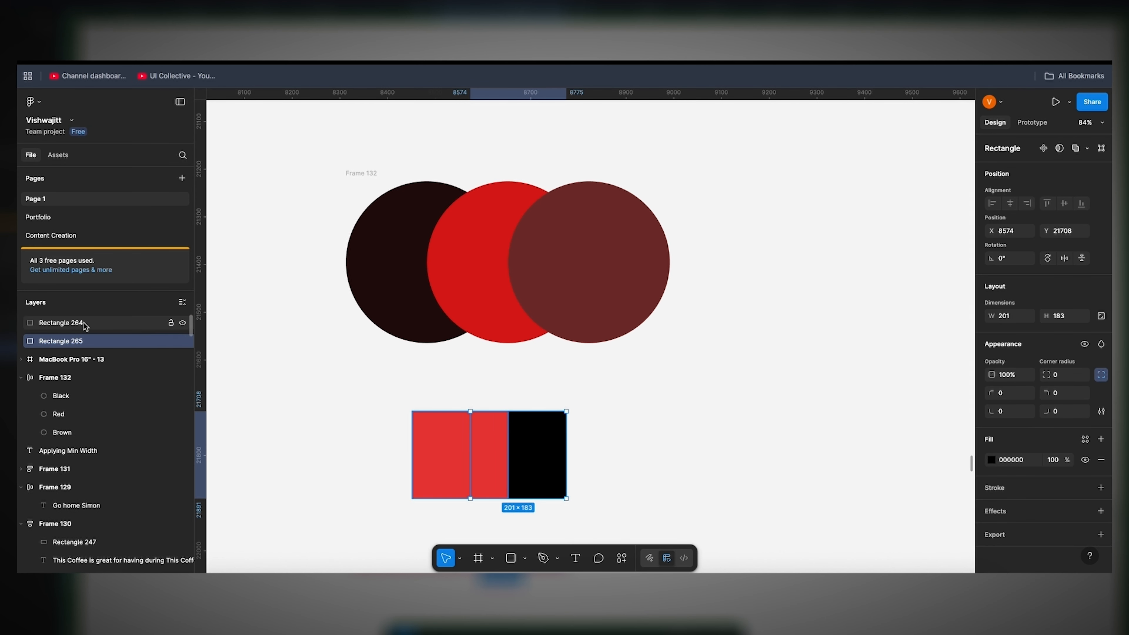
left_click_drag(84, 323, 88, 346)
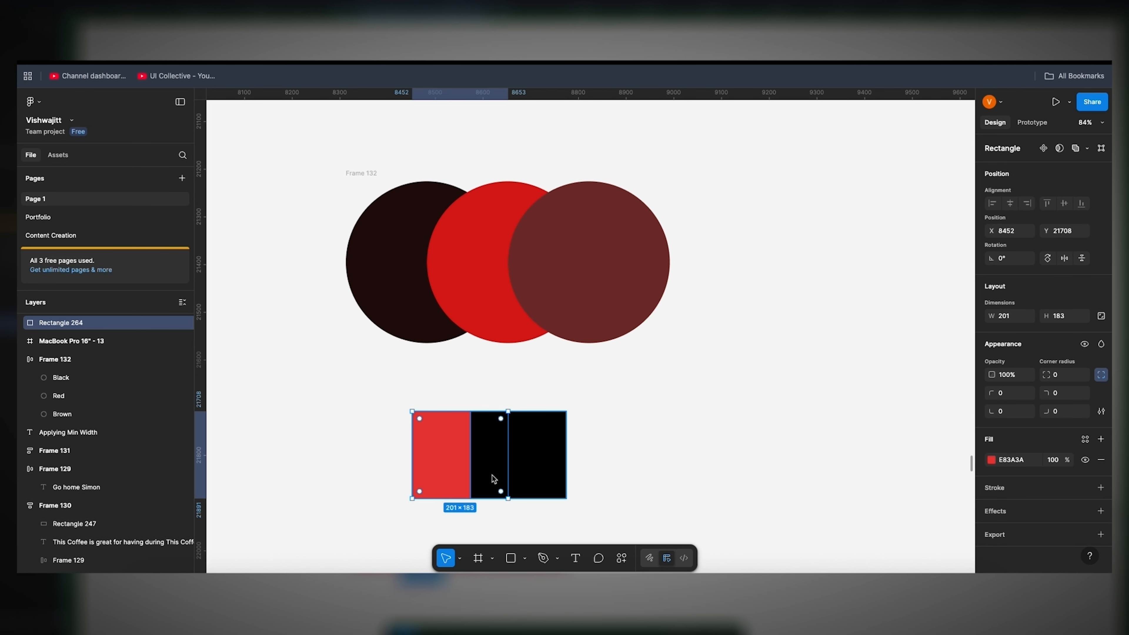
left_click(526, 464)
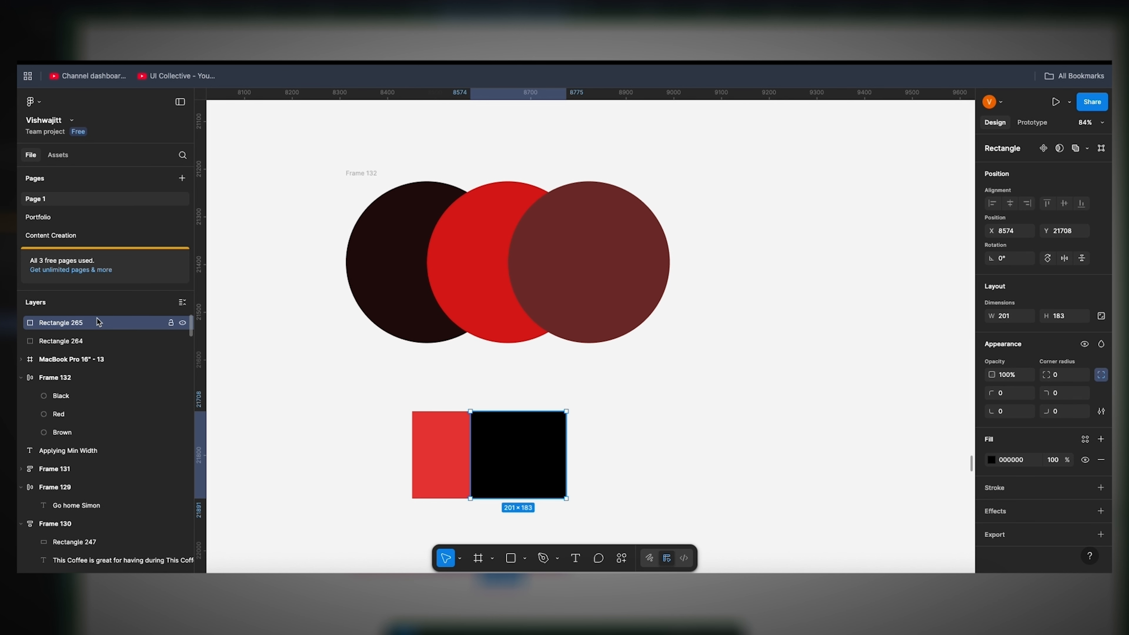
left_click_drag(98, 320, 98, 342)
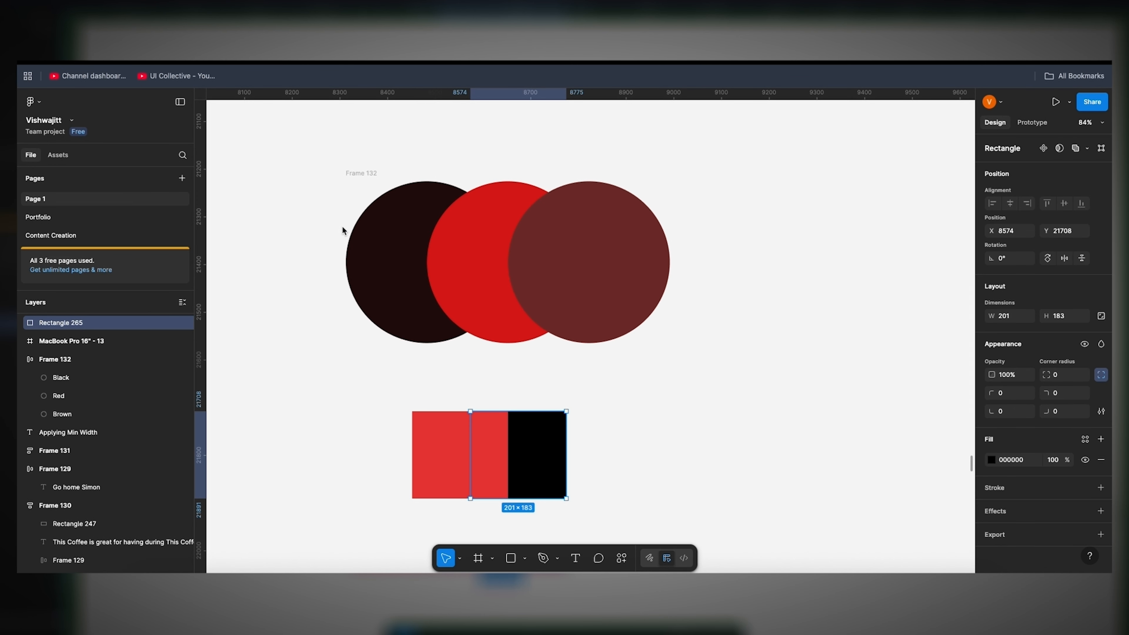
Step: Inspect the layer order of the circles in Frame 132 by selecting the frame and its Black layer
left_click(362, 173)
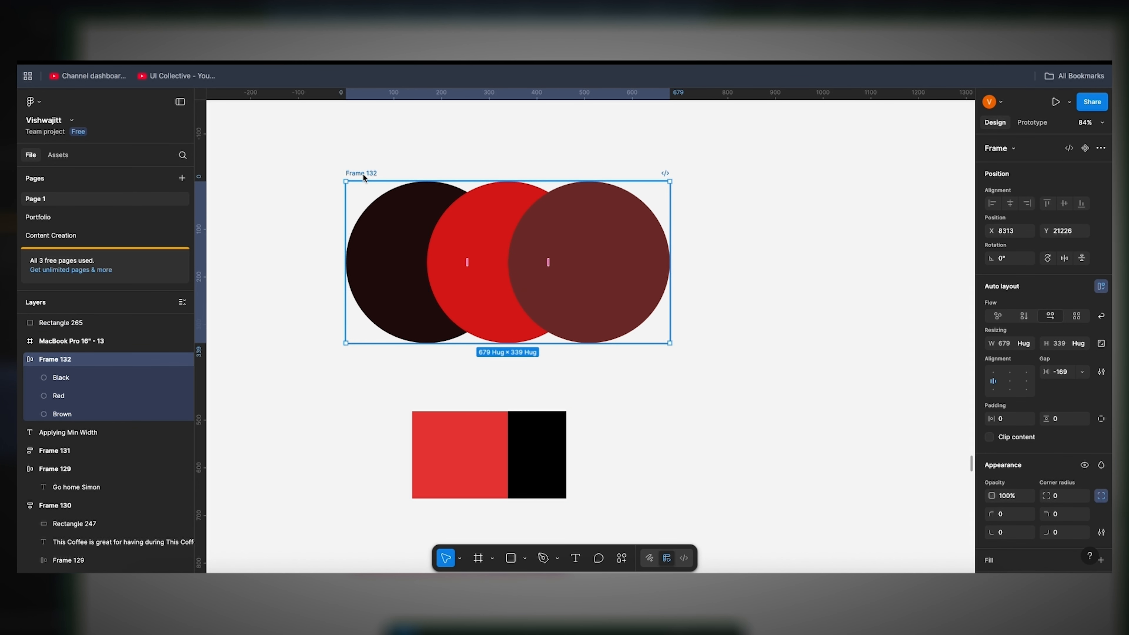
left_click(113, 378)
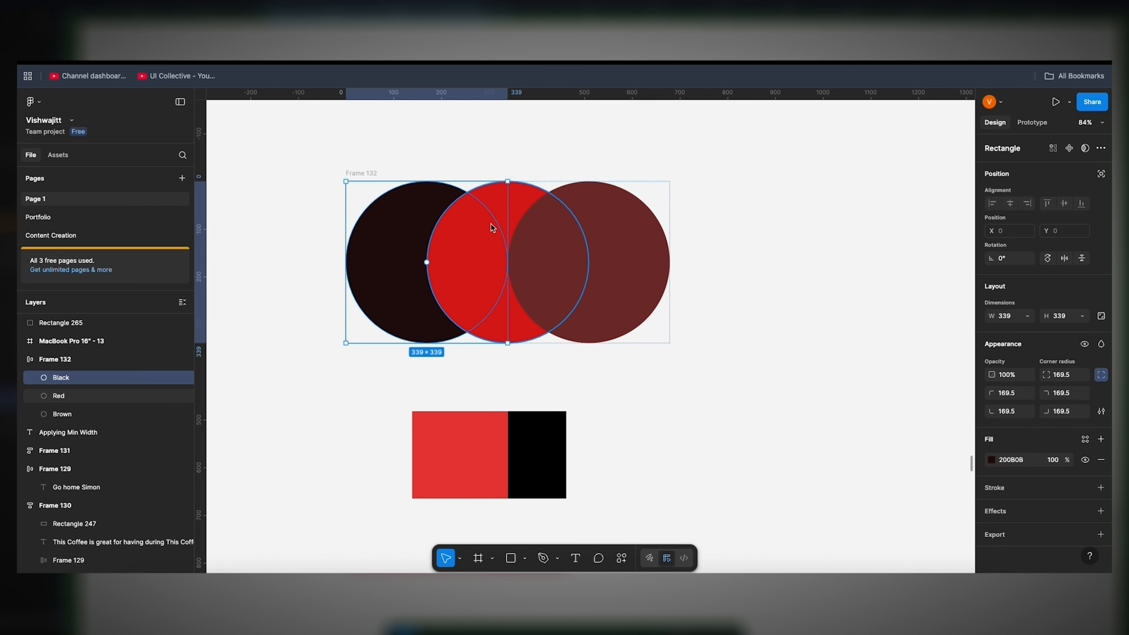
left_click(819, 252)
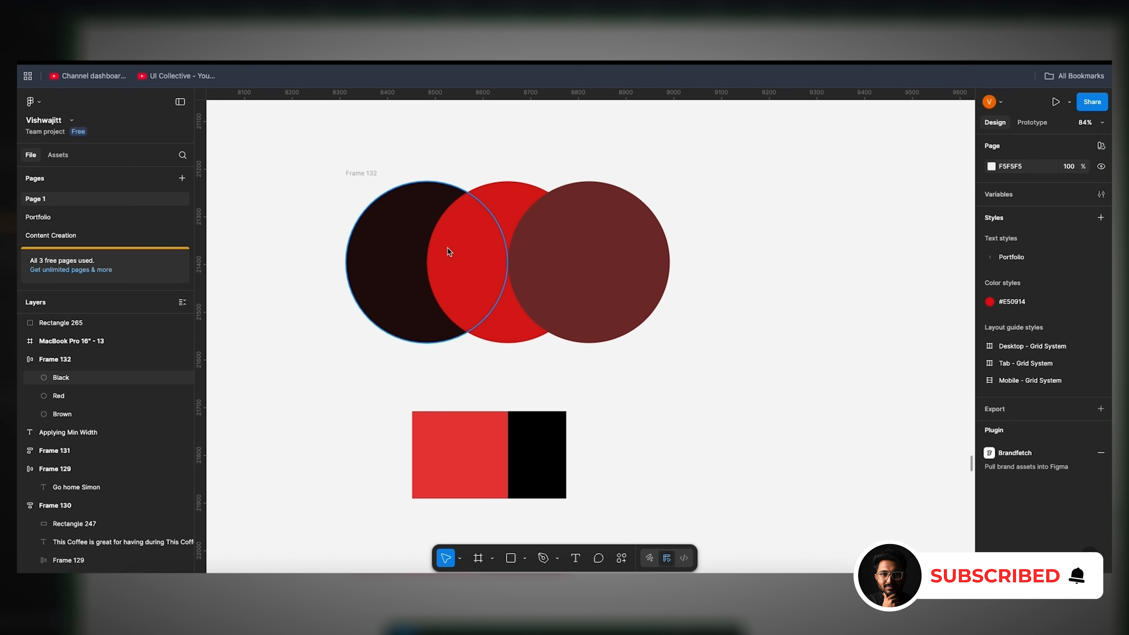
Step: Switch Frame 132's canvas stacking to First on top in the auto layout settings and return it to Last on top
left_click(373, 170)
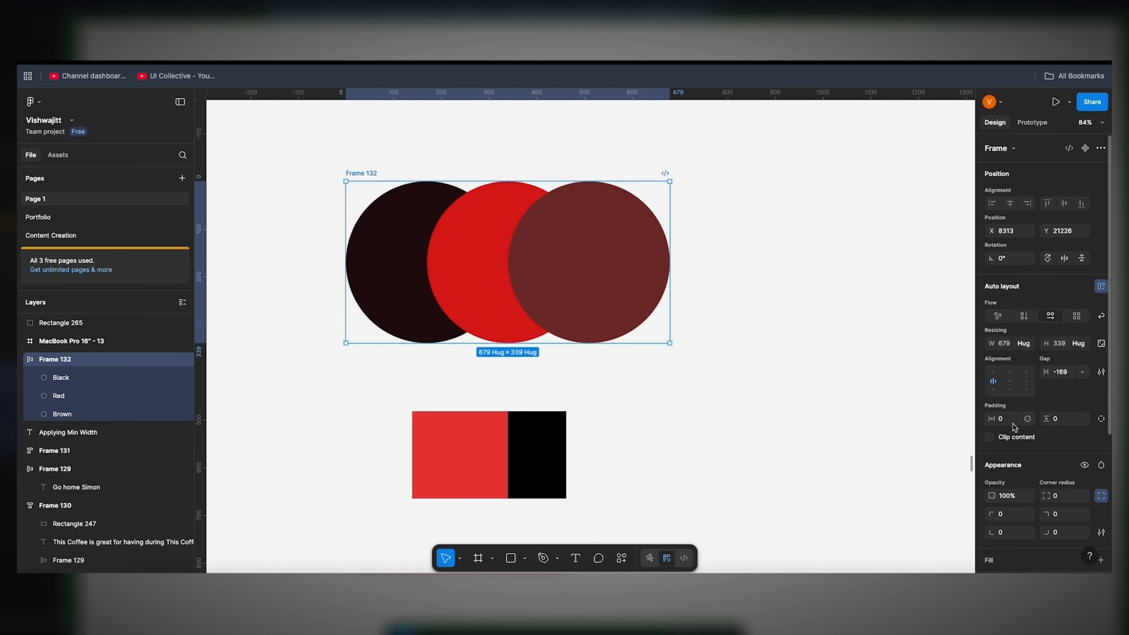
scroll(1015, 427, "down", 1)
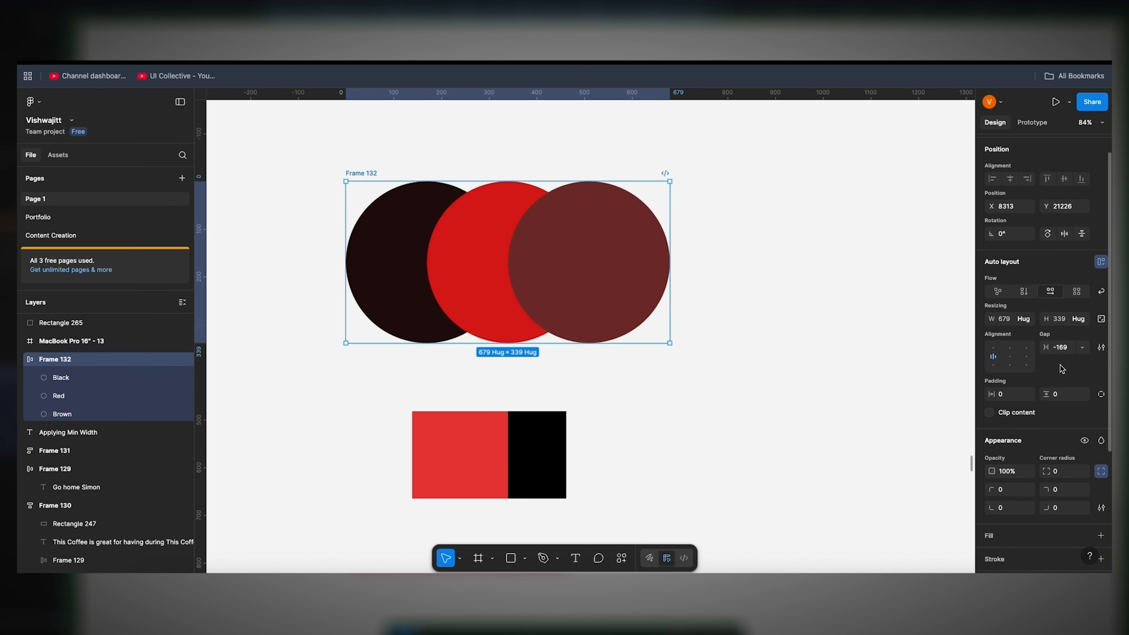
scroll(1081, 351, "up", 1)
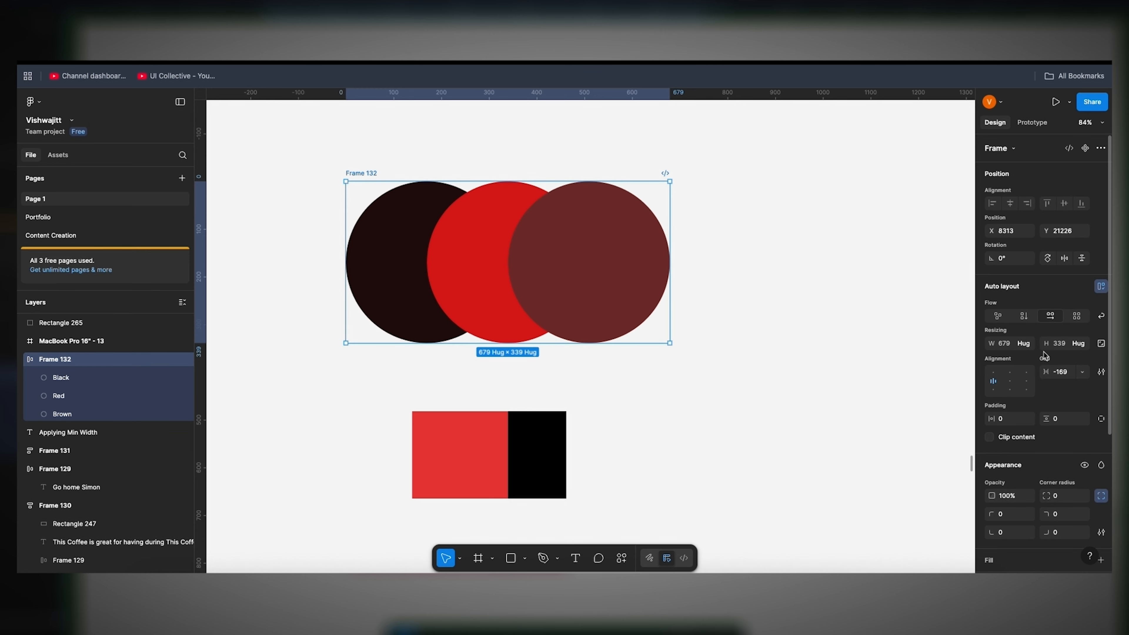
left_click(1102, 373)
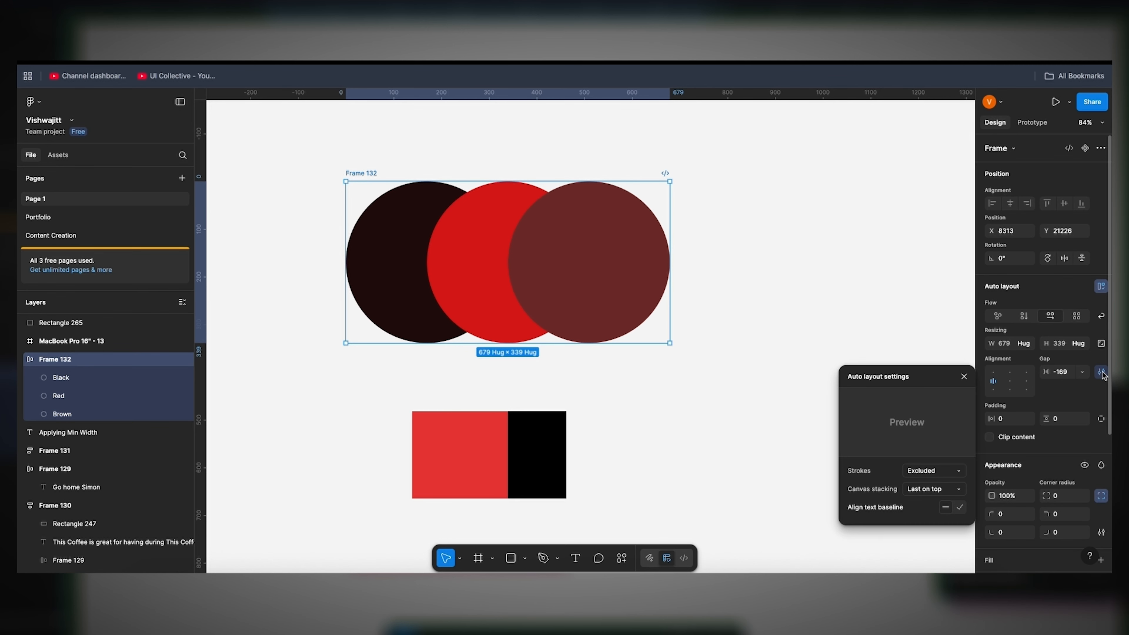
left_click(931, 489)
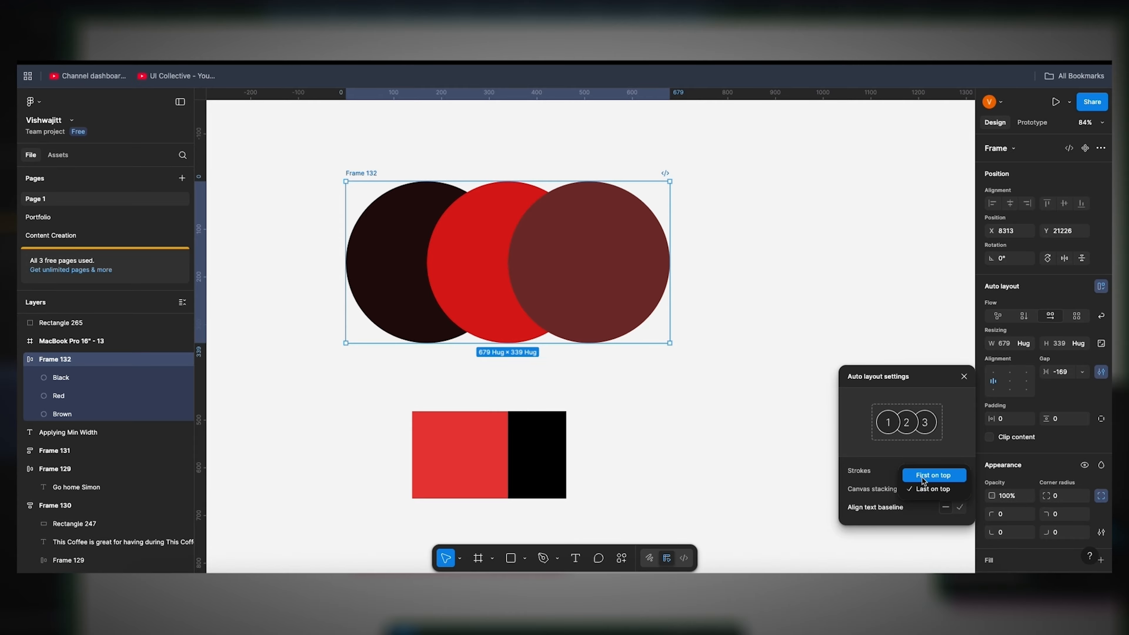
left_click(923, 477)
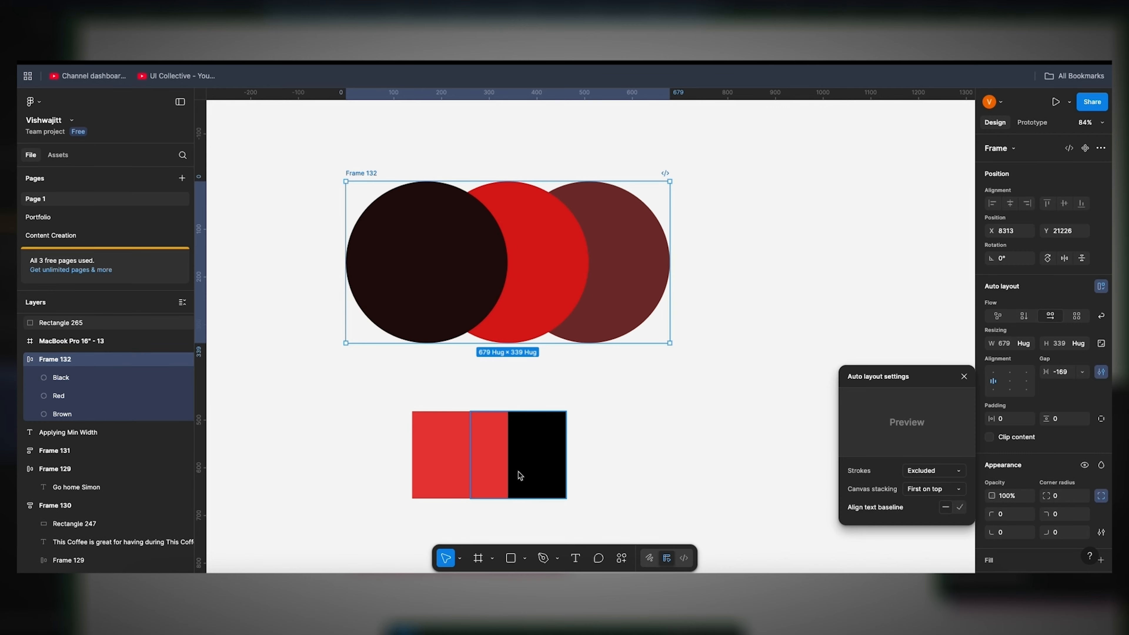
left_click(930, 490)
left_click(932, 499)
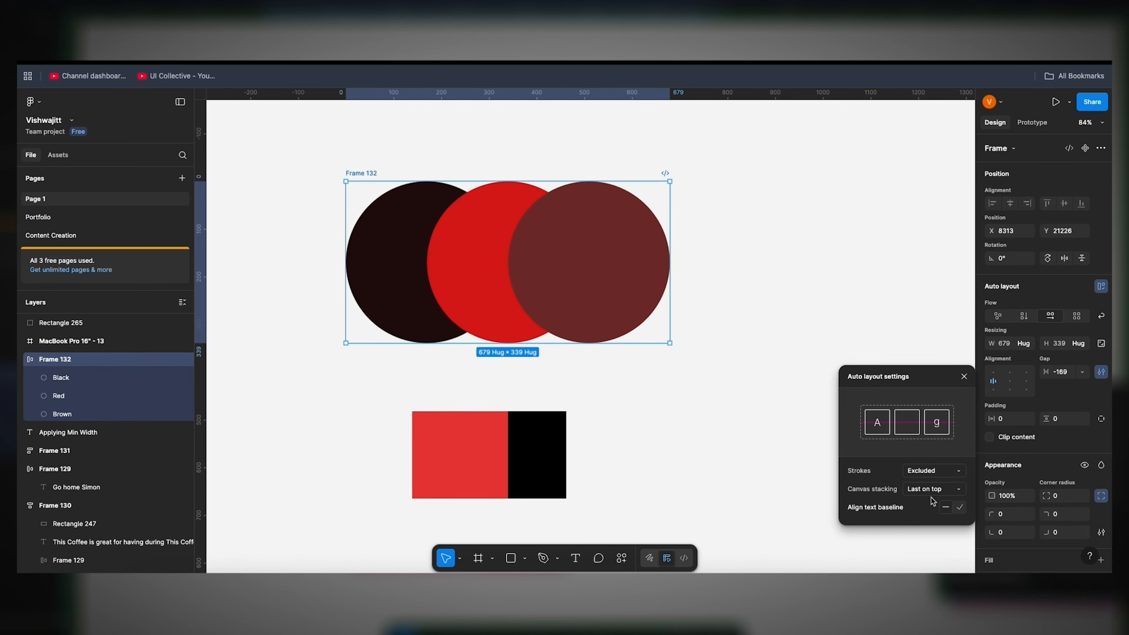